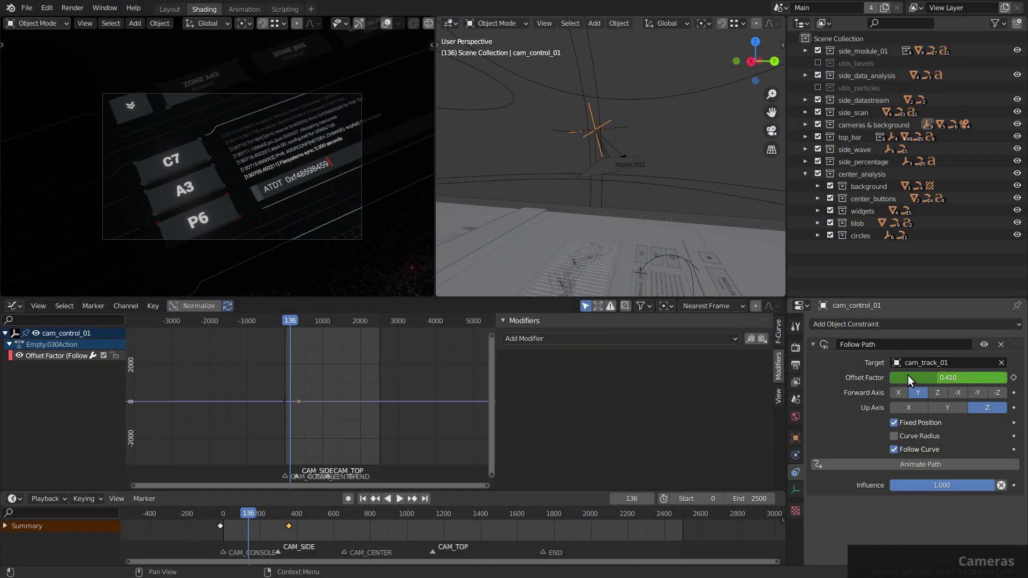
Try a larger Follow Path offset, revert to 0.410, then inspect cam_closeup_01 and cam_target_01.
left_click_drag(908, 375, 956, 377)
key("ctrl+z")
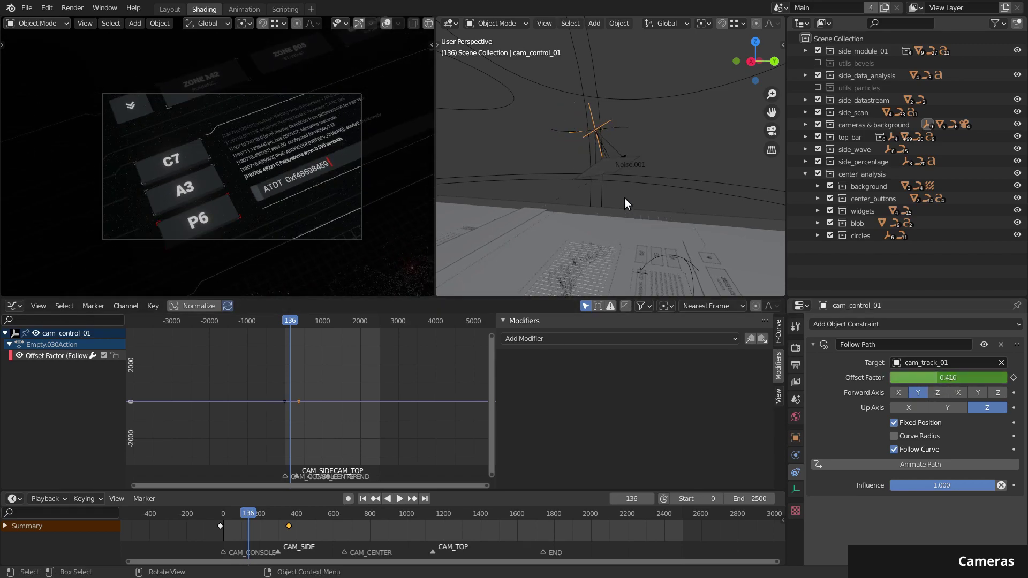
left_click(611, 138)
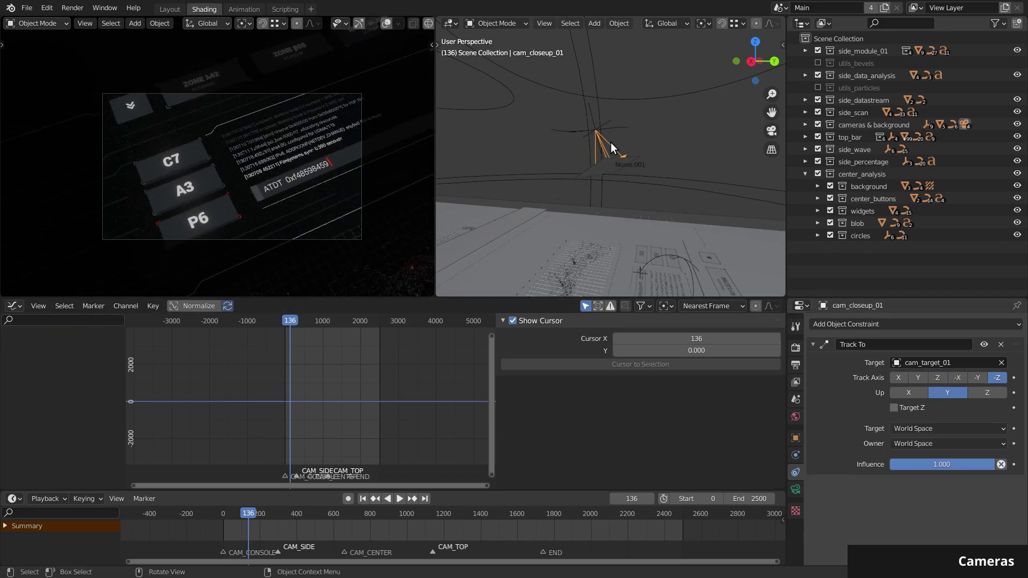
left_click(686, 261)
middle_click_drag(718, 268, 663, 191)
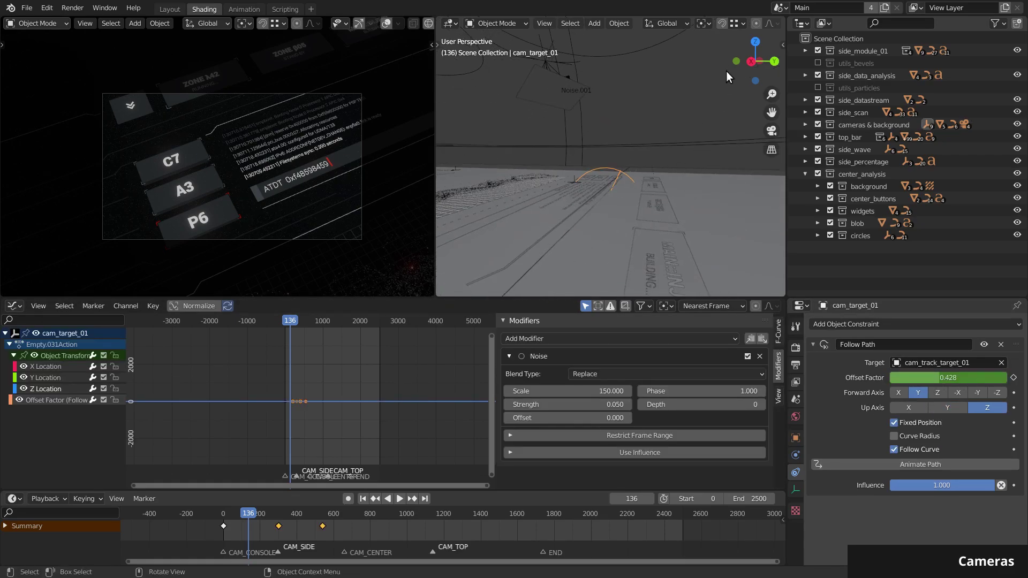
scroll(752, 26, "down", 5)
mouse_move(711, 64)
middle_mouse_down()
mouse_move(590, 168)
mouse_move(590, 152)
mouse_move(645, 179)
mouse_move(595, 168)
middle_mouse_up()
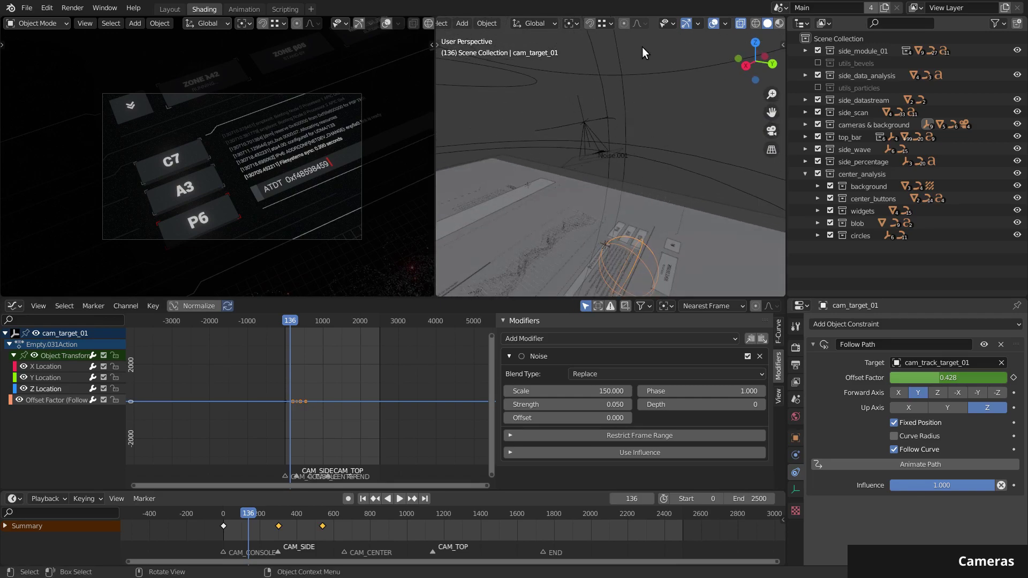
Reposition cam_manager_01, then show cam_target_01's location, rotation and scale curves.
left_click(652, 72)
key("g")
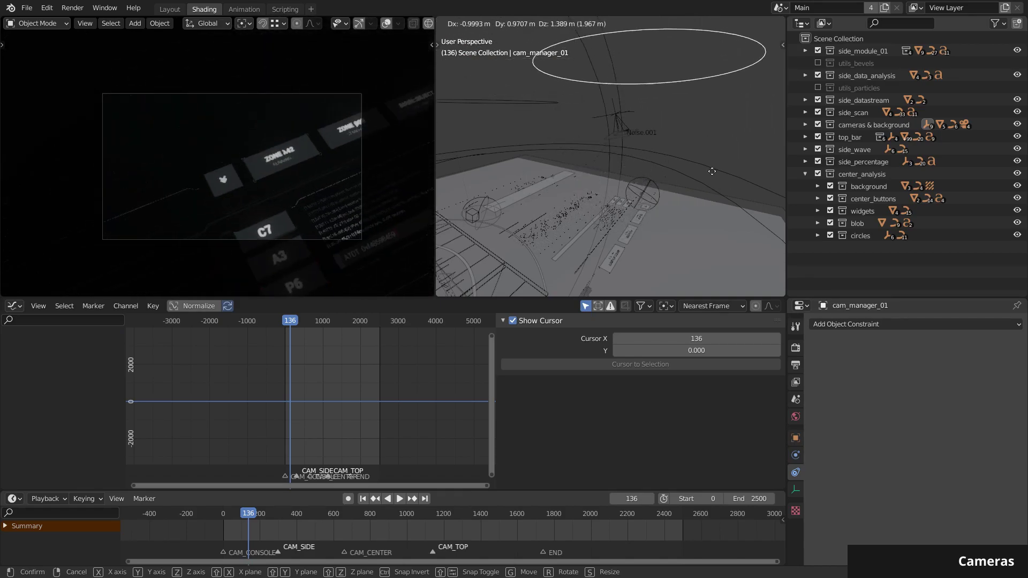
left_click(687, 164)
left_click(691, 230)
left_click(796, 438)
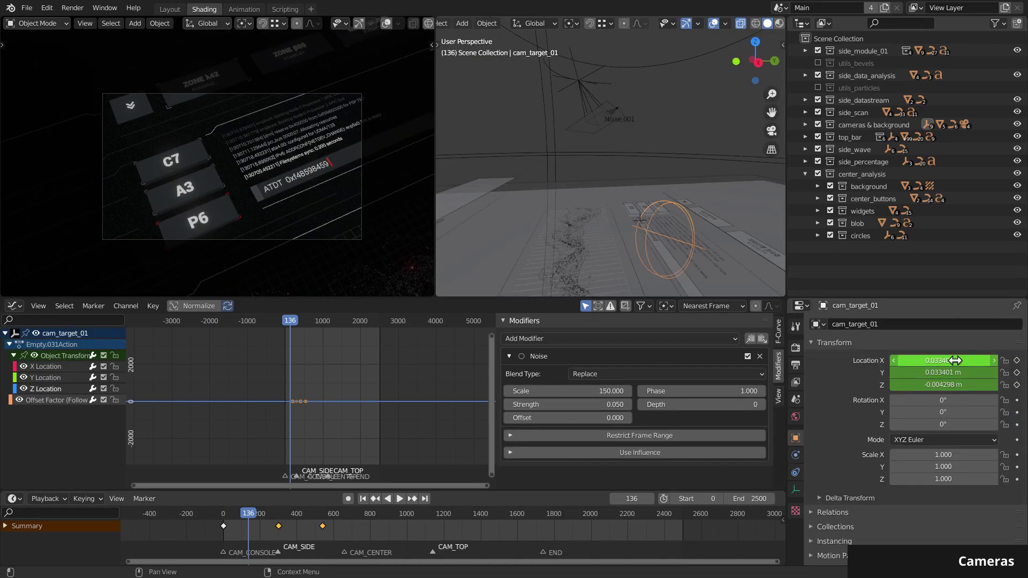
Fit all curves in the graph and play from frame 40, scrubbing to about frame 550.
key("Home")
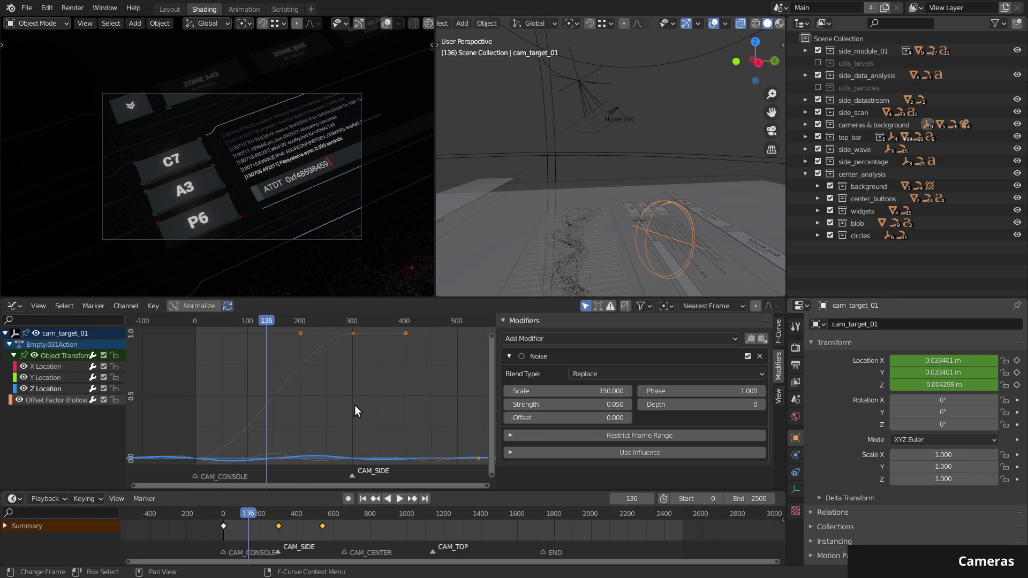
scroll(355, 405, "down", 3)
left_click(263, 317)
key("space")
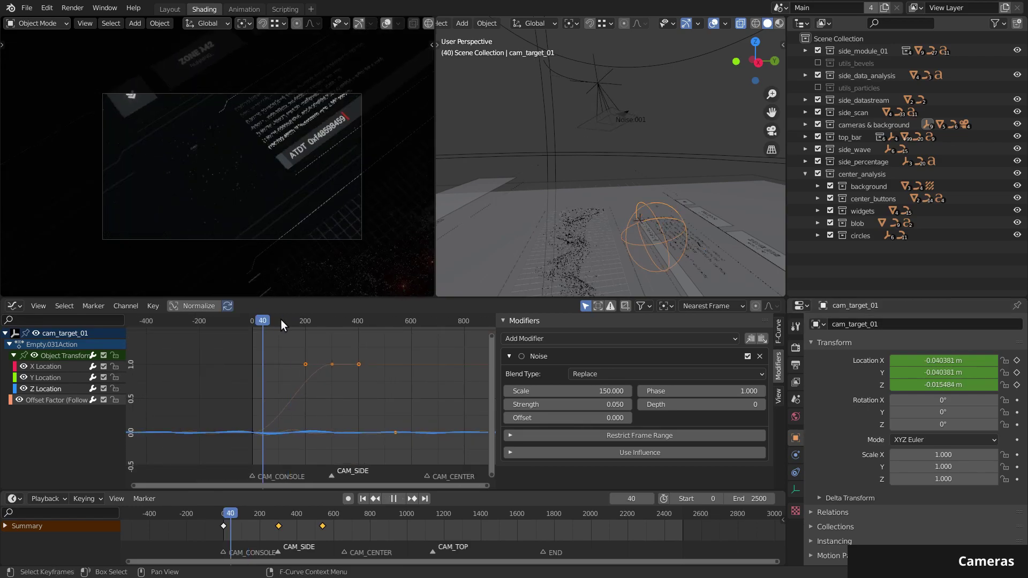
left_click_drag(282, 319, 421, 349)
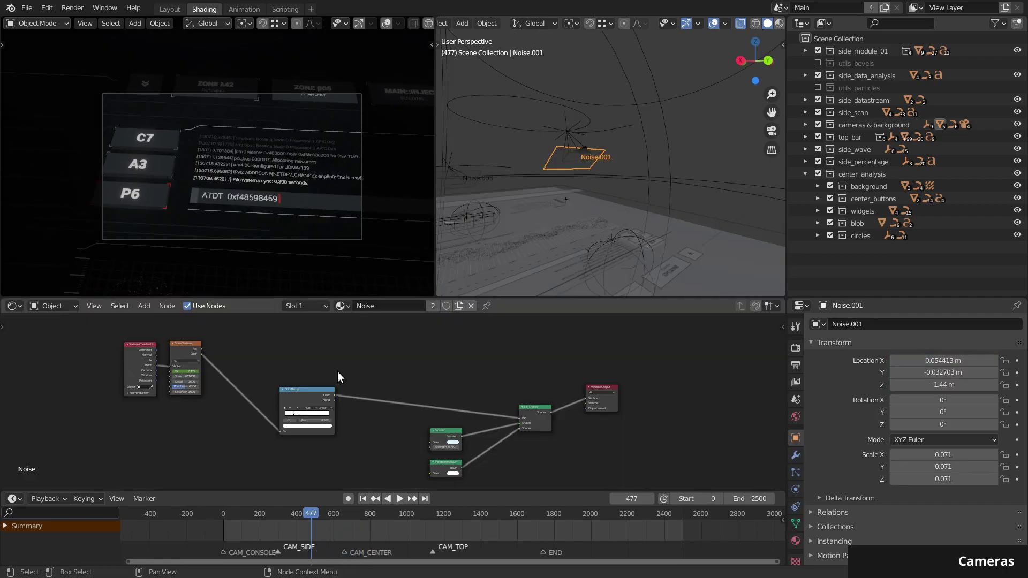
Test a brighter Emission strength on the Noise material, then restore 0.750.
scroll(309, 391, "up", 2)
middle_click_drag(564, 422, 449, 433)
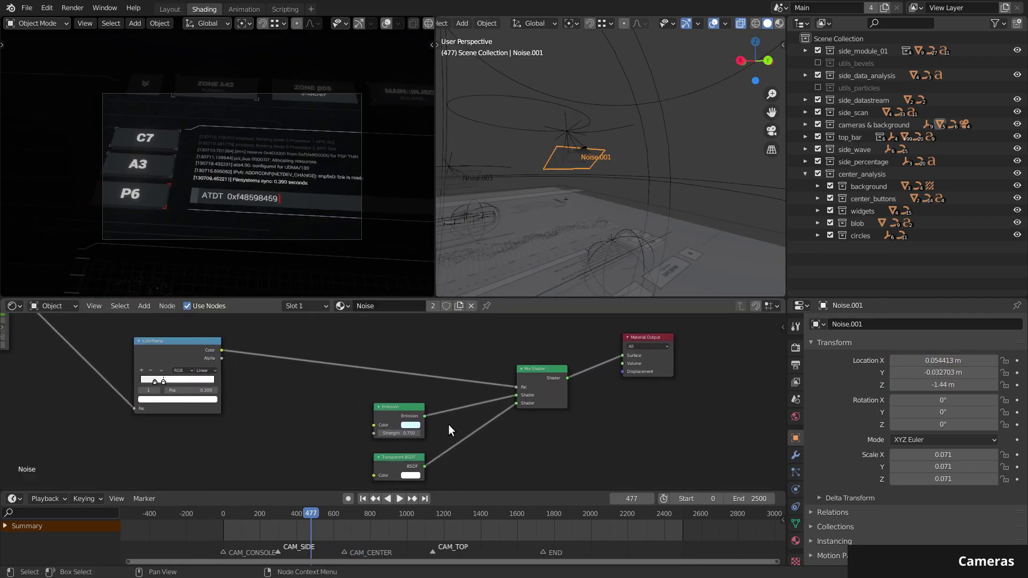
left_click_drag(399, 433, 508, 433)
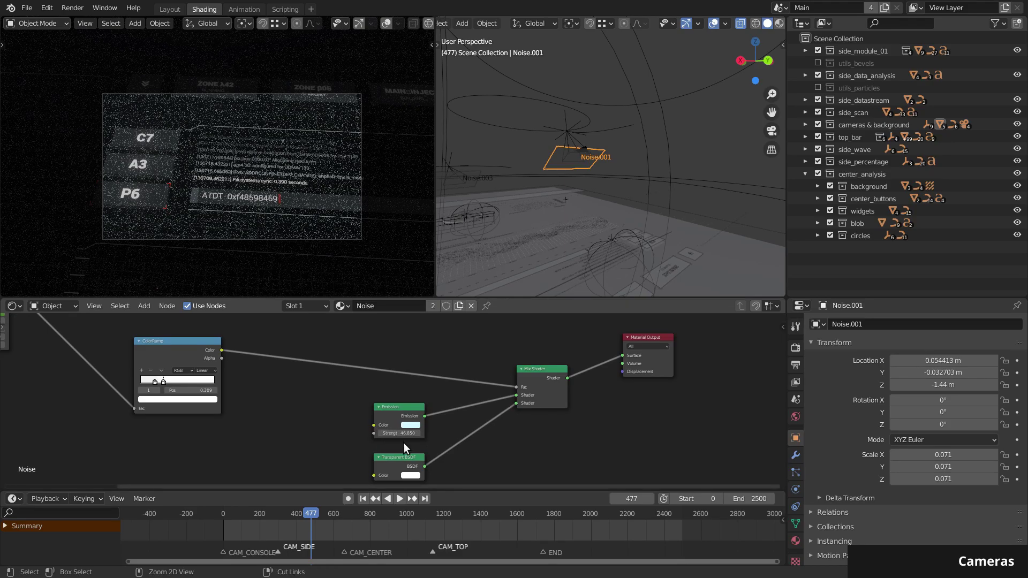
key("ctrl+z")
Inspect the floor plane's material, then nudge its Value node and lower its number.
scroll(233, 203, "up", 2)
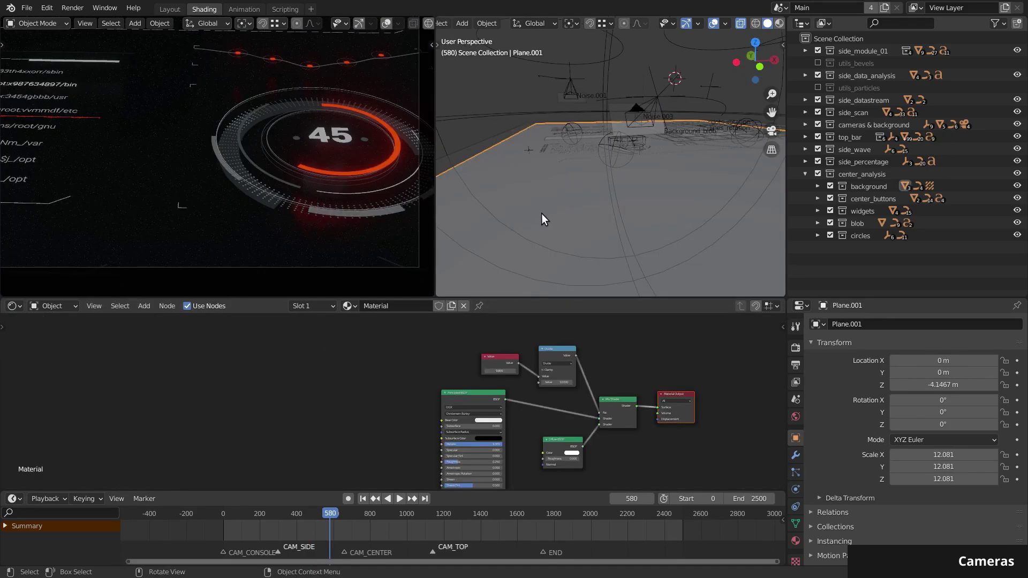
middle_click_drag(541, 213, 608, 211)
middle_click_drag(647, 182, 522, 284)
scroll(525, 449, "up", 4)
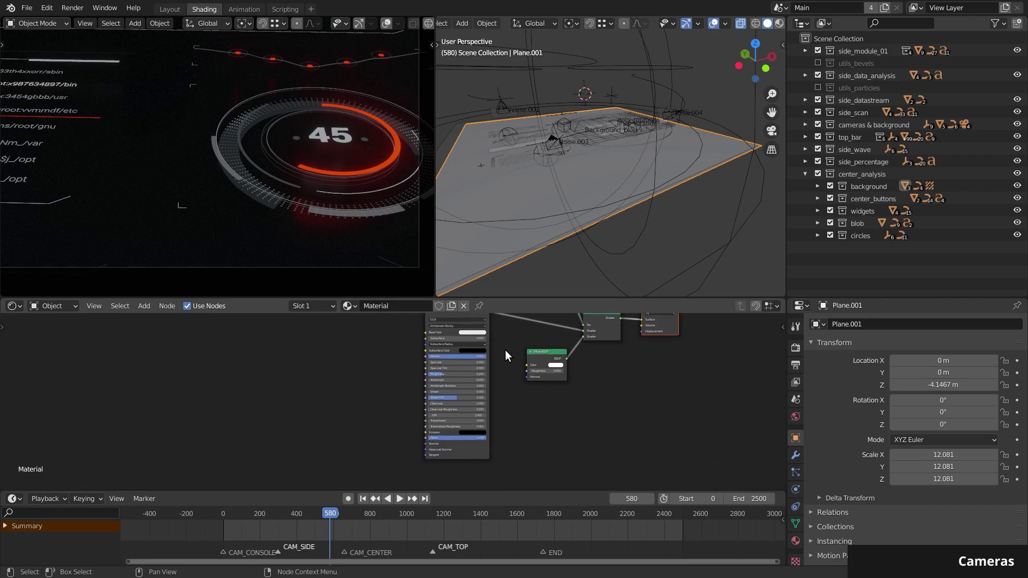
middle_click_drag(513, 352, 435, 419)
scroll(435, 420, "down", 1)
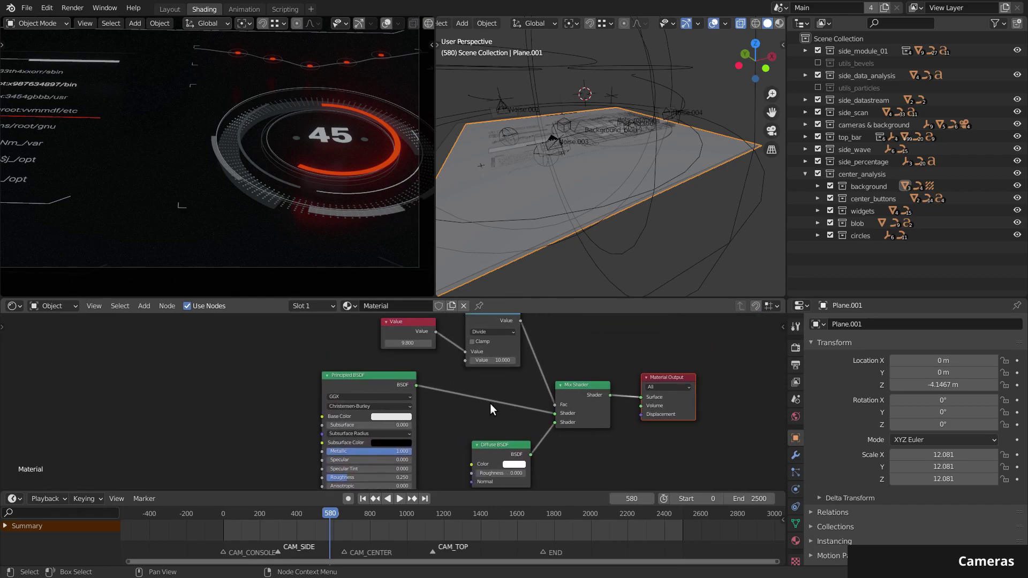
scroll(490, 403, "down", 1)
left_click_drag(415, 352, 428, 346)
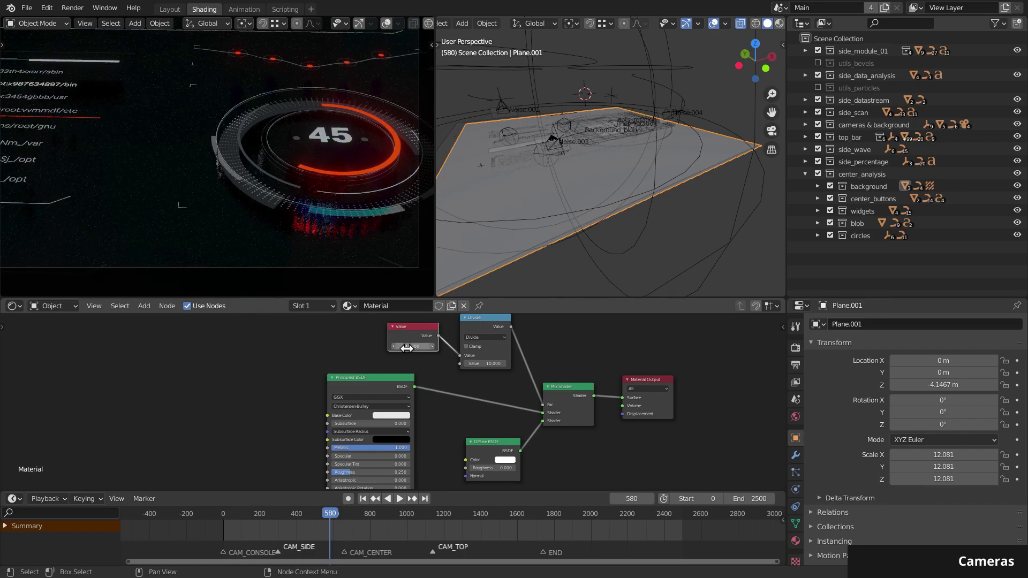
left_click_drag(412, 347, 444, 347)
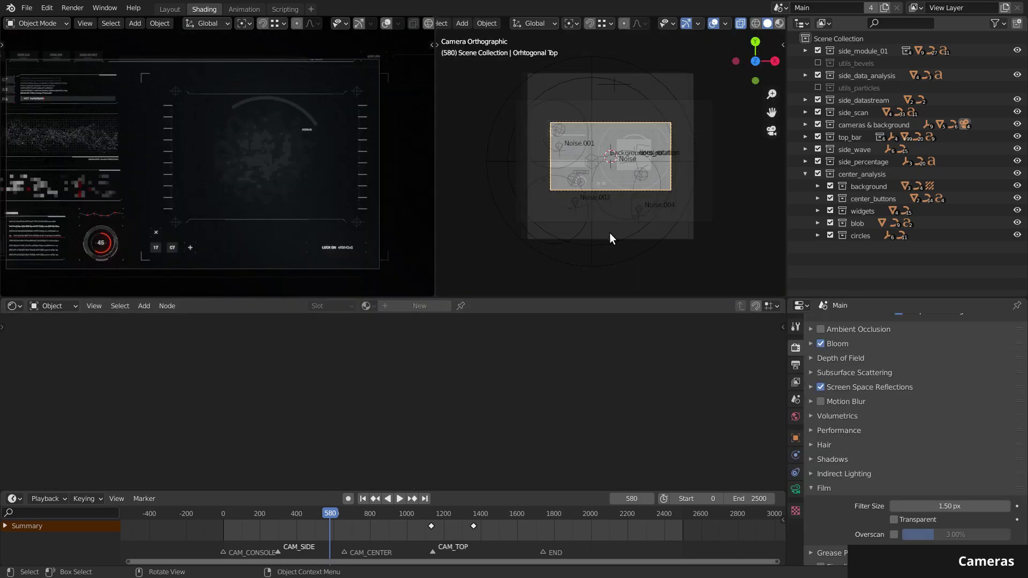
On Back Blob, slide the ColorRamp middle stop to 0.401, add a stop, and set Noise scale 4.700.
left_click(610, 235)
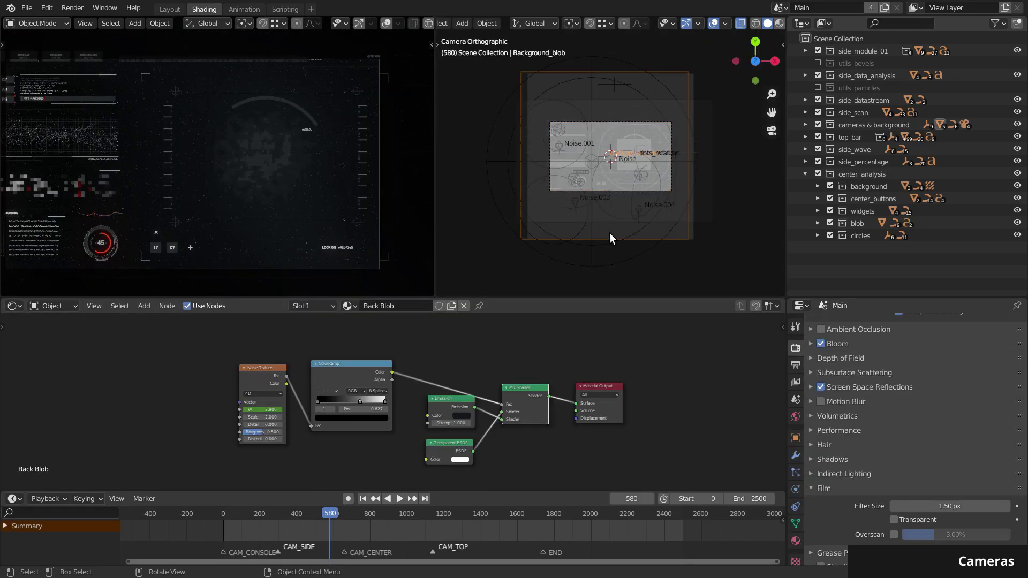
mouse_move(360, 401)
left_mouse_down()
mouse_move(339, 402)
mouse_move(359, 399)
left_mouse_up()
left_click(360, 397)
left_click_drag(245, 416, 372, 461)
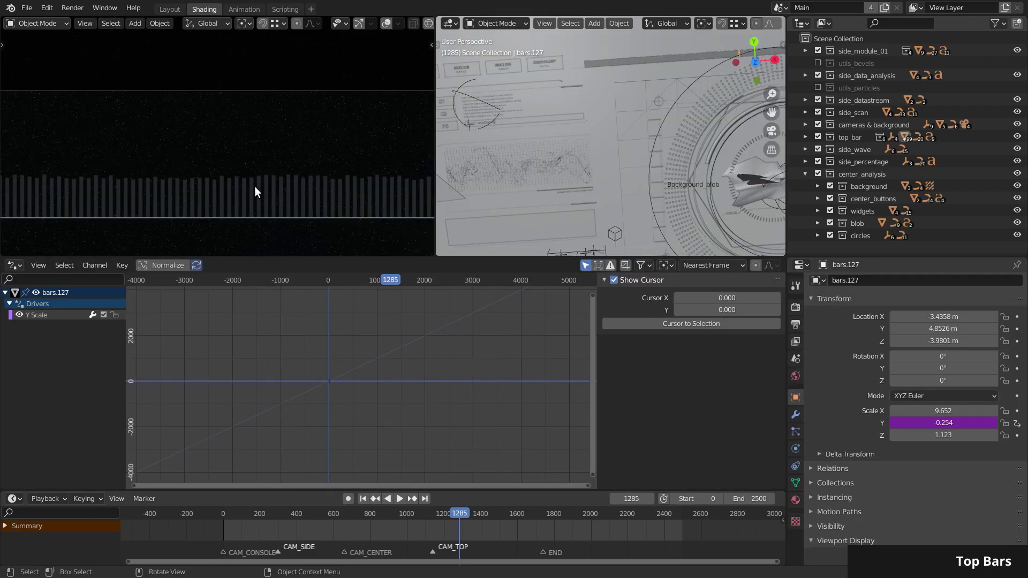
Select and frame a top-strip bar, then raise its SCALE SEED from 45 to 49.
left_click(252, 184)
scroll(251, 184, "down", 5)
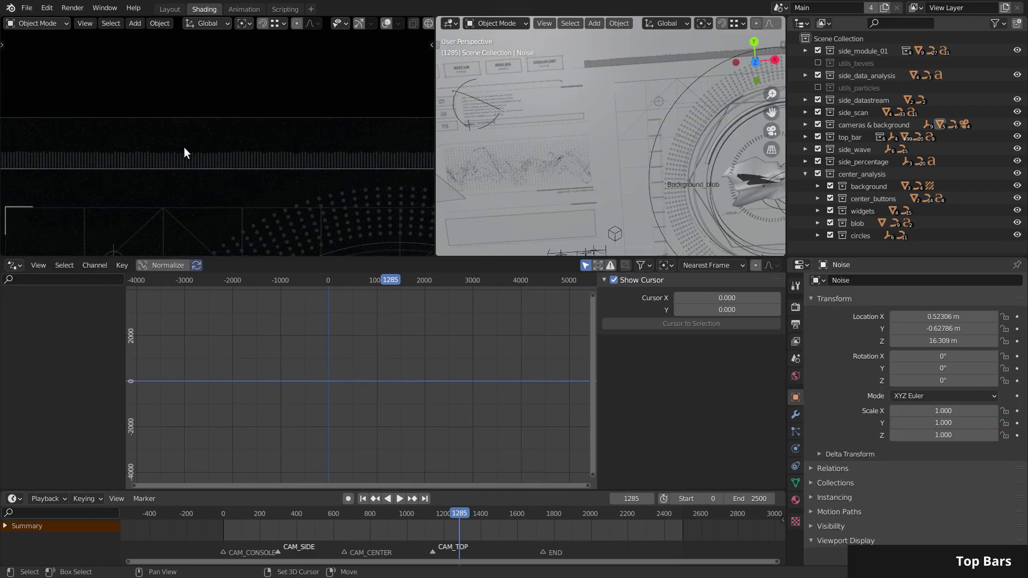
scroll(218, 166, "down", 2)
scroll(226, 183, "up", 5)
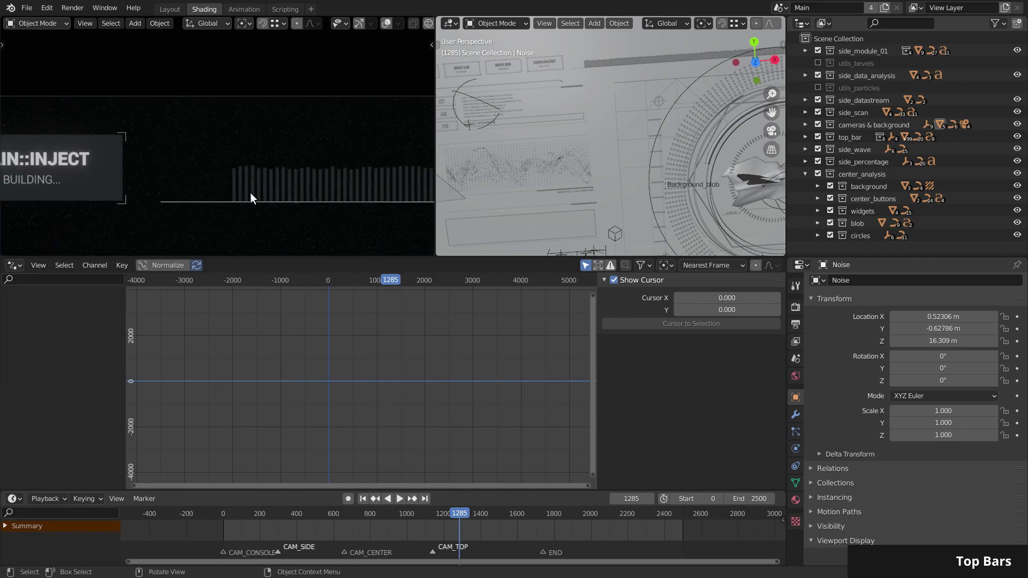
left_click(650, 56)
key("KP_Decimal")
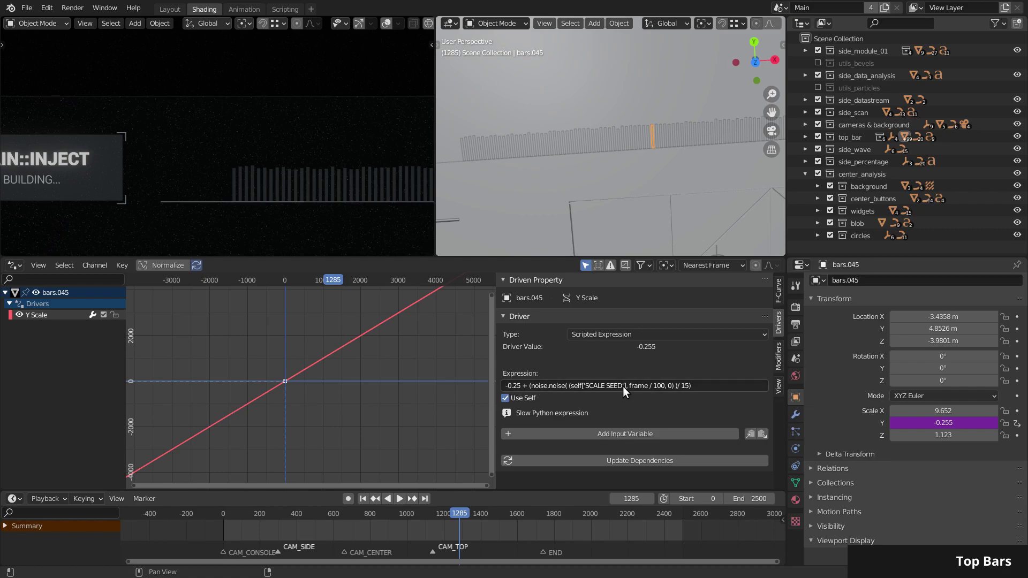
scroll(908, 479, "down", 5)
scroll(907, 480, "down", 2)
scroll(851, 428, "up", 7)
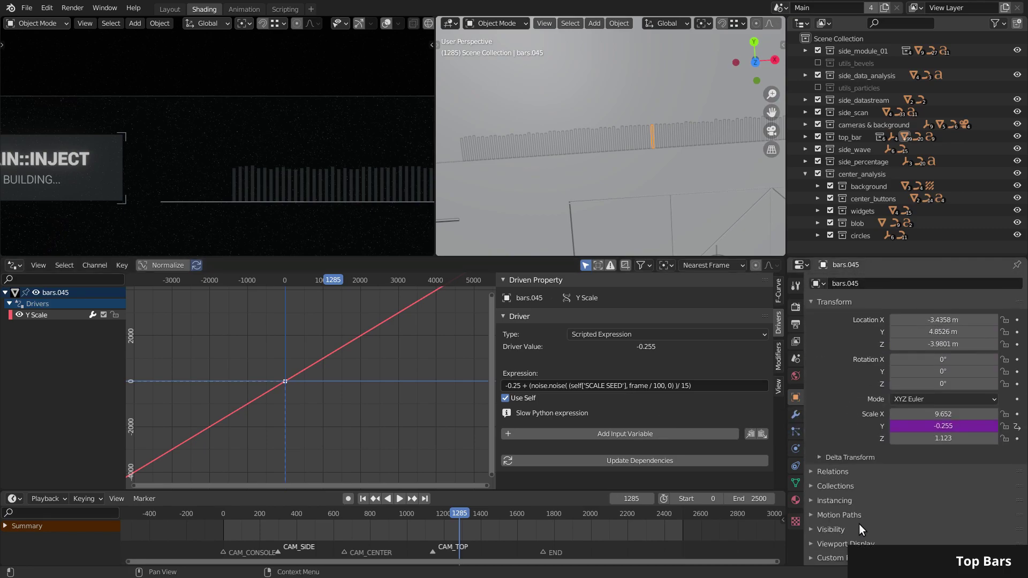
scroll(883, 481, "down", 4)
left_click_drag(934, 511, 948, 511)
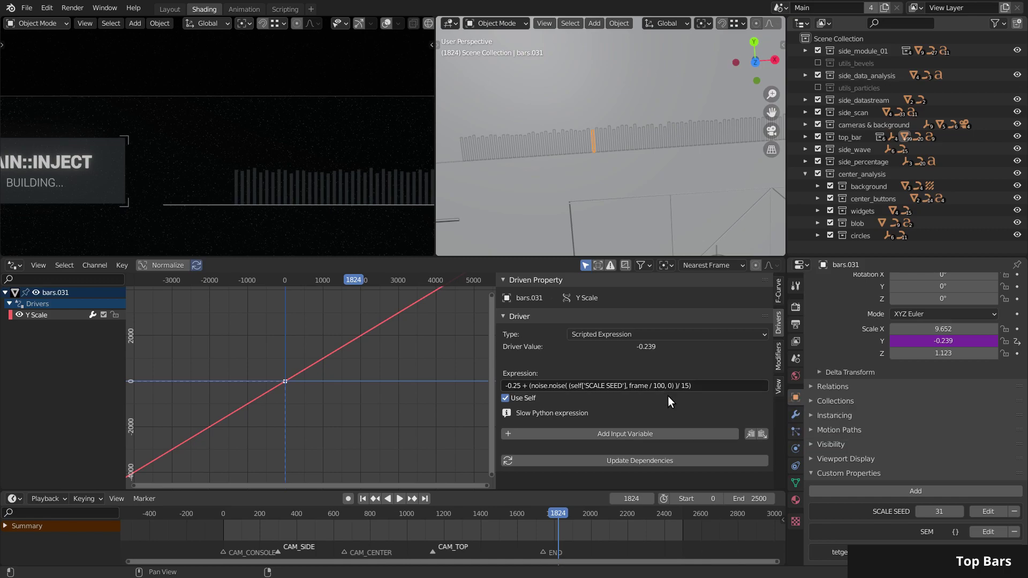
Edit the Y Scale driver expression to divide the noise by 1, then play the animation.
left_click(678, 385)
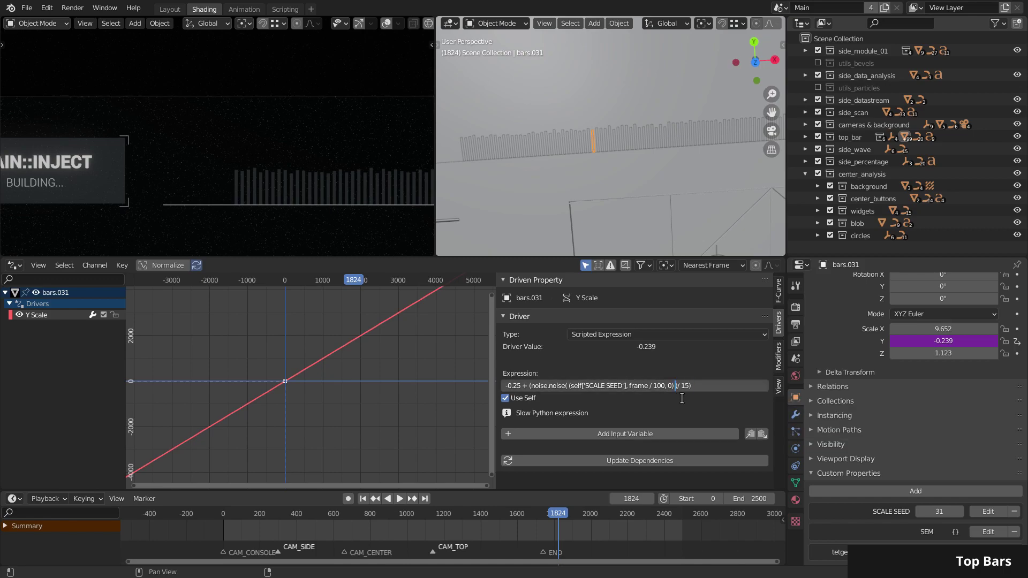
type(")")
key("Return")
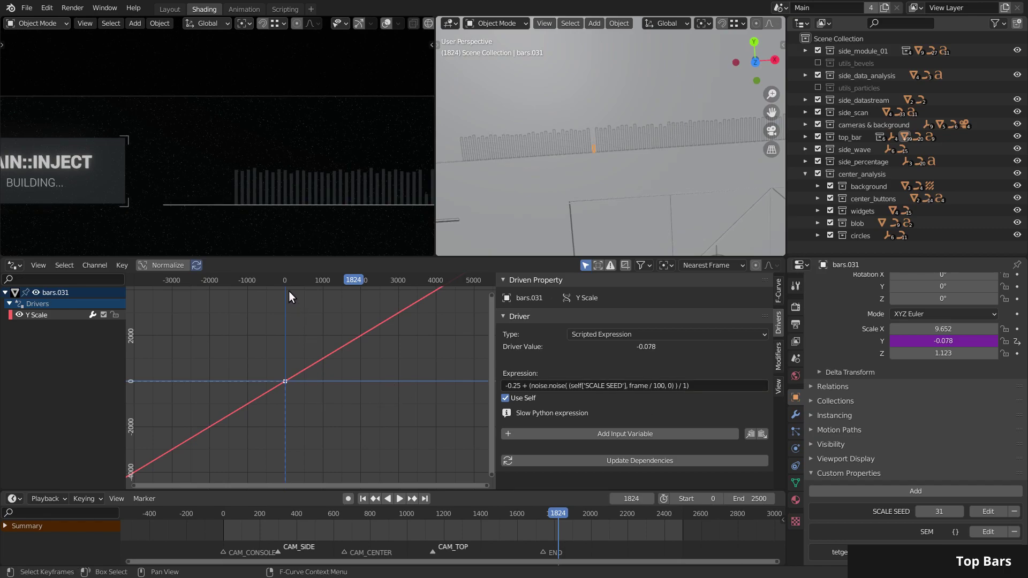
key("space")
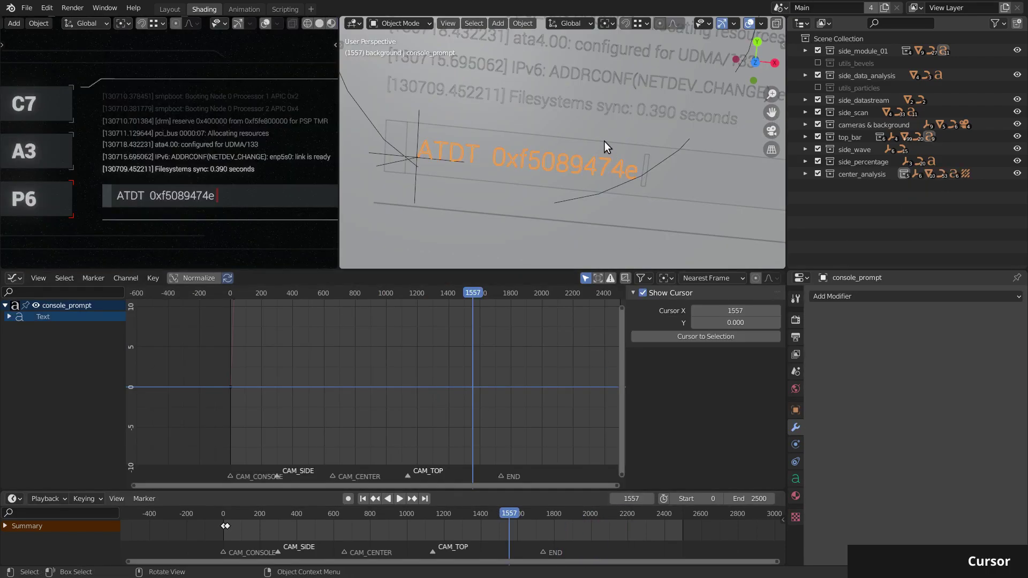
Edit the console prompt text so it reads "ATDT 0xf48598459".
middle_click_drag(604, 140, 668, 183)
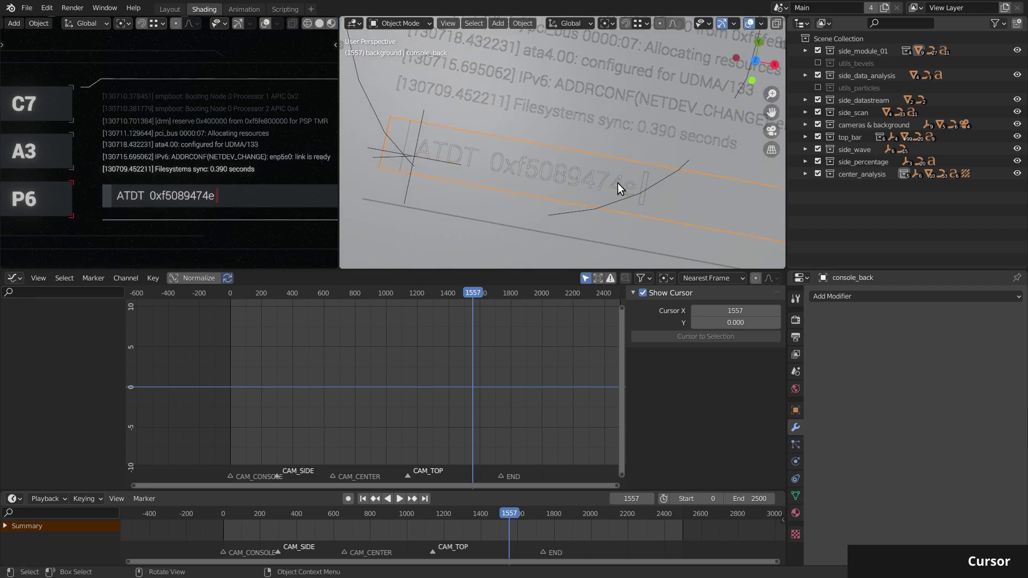
key("Tab")
key("BackSpace")
key("BackSpace")
key("BackSpace")
key("BackSpace")
key("BackSpace")
key("BackSpace")
key("BackSpace")
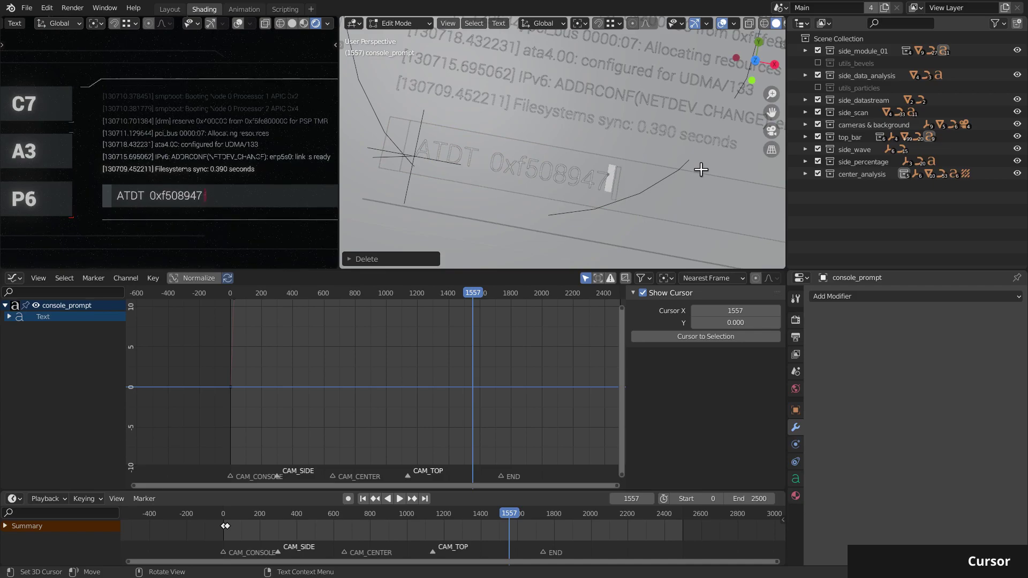
key("BackSpace")
type("4859845987640956")
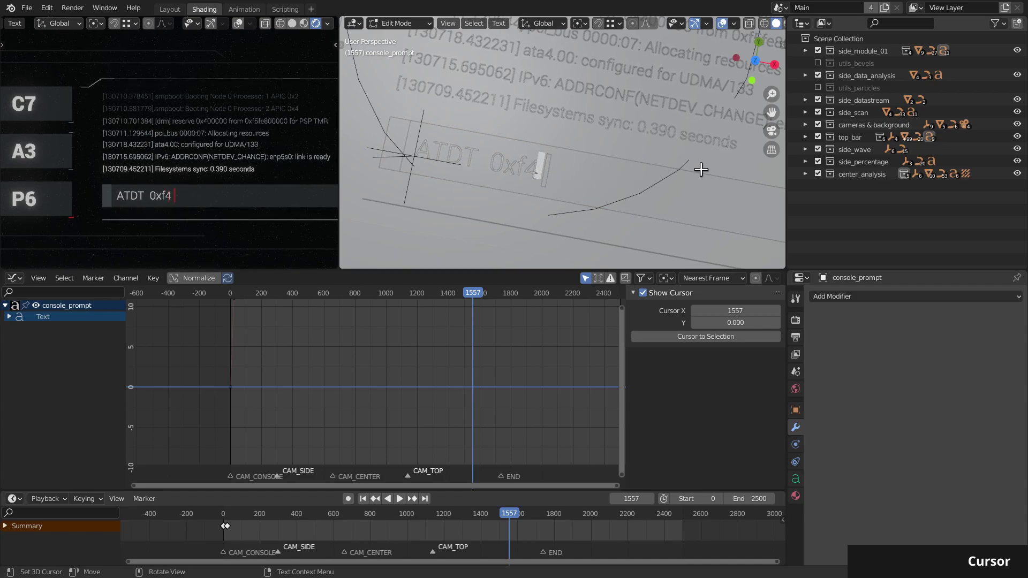
key("BackSpace")
key("BackSpace")
key("BackSpace")
key("BackSpace")
key("BackSpace")
key("BackSpace")
key("BackSpace")
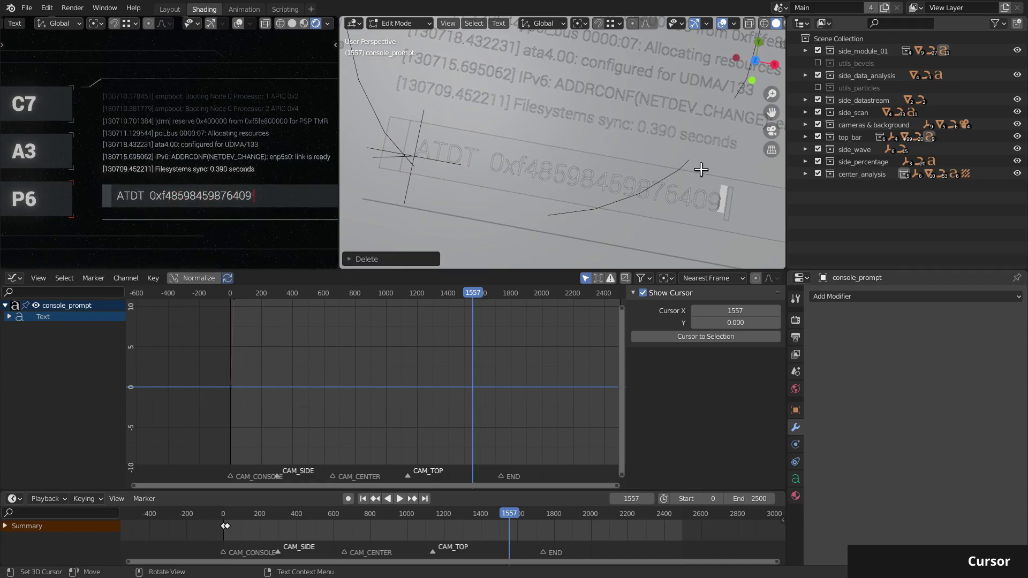
key("BackSpace")
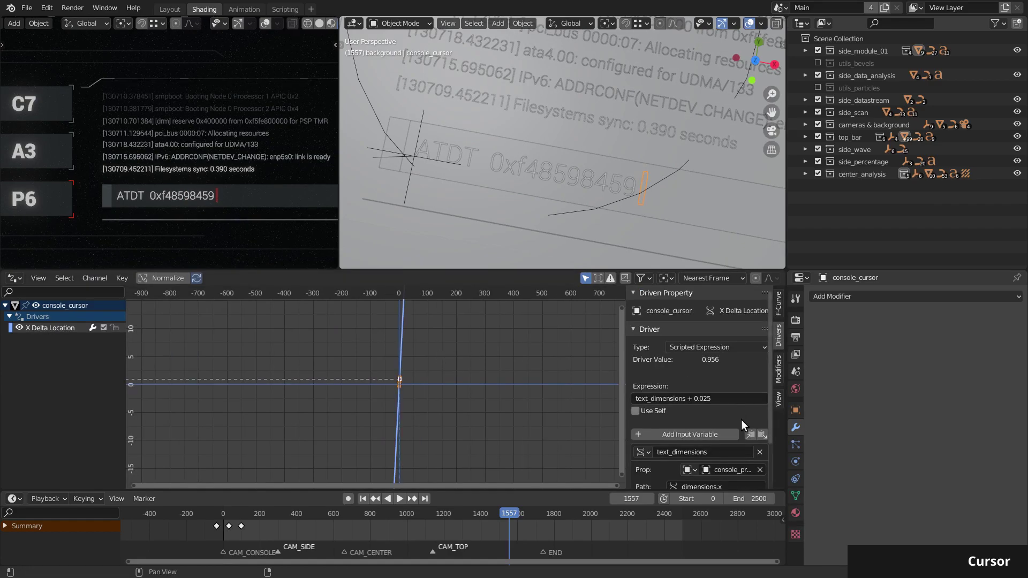
Widen the driver settings panel, select the 3D text, and scrub to watch the cursor move.
scroll(747, 375, "down", 3)
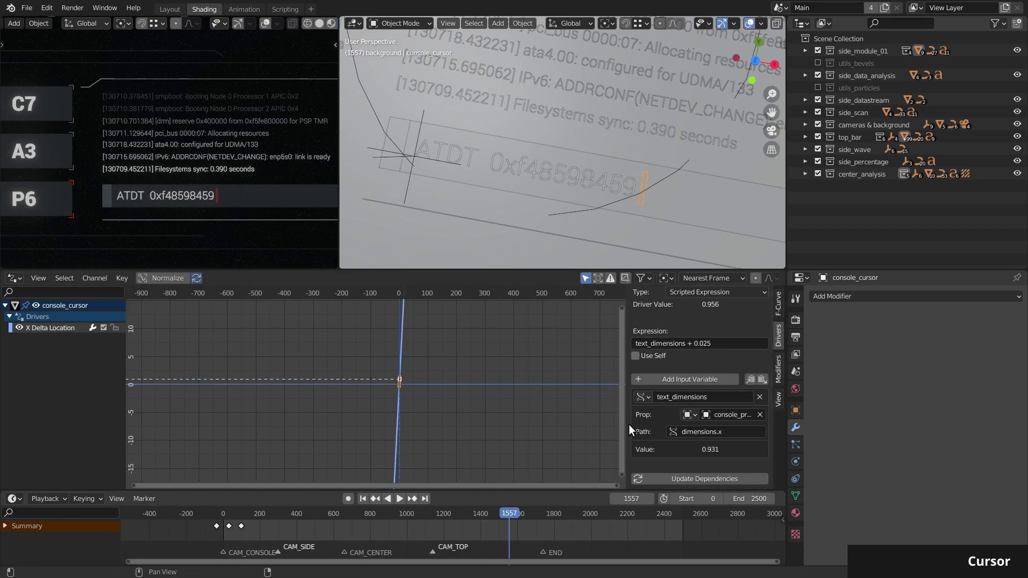
left_click_drag(627, 425, 596, 426)
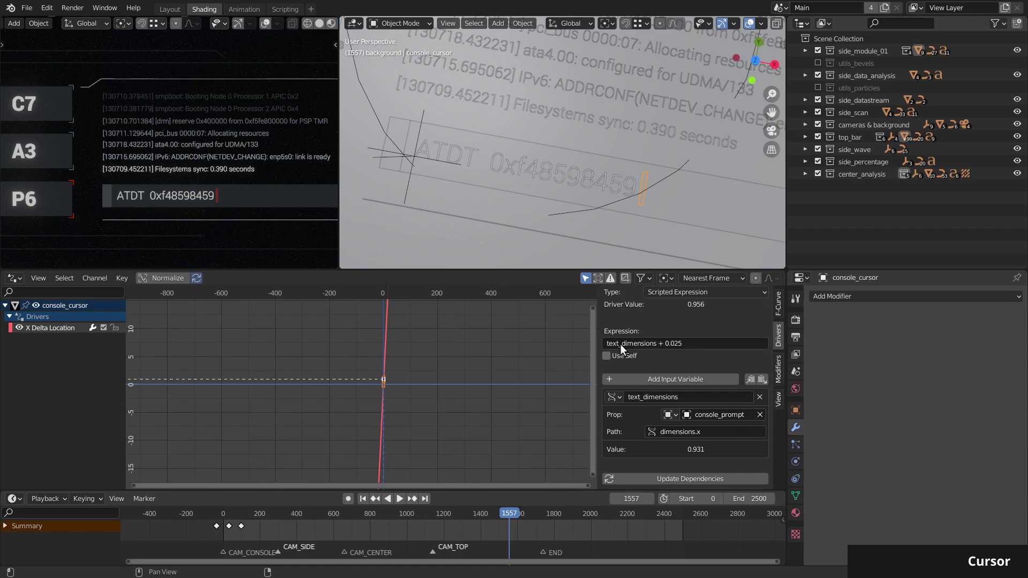
left_click(545, 162)
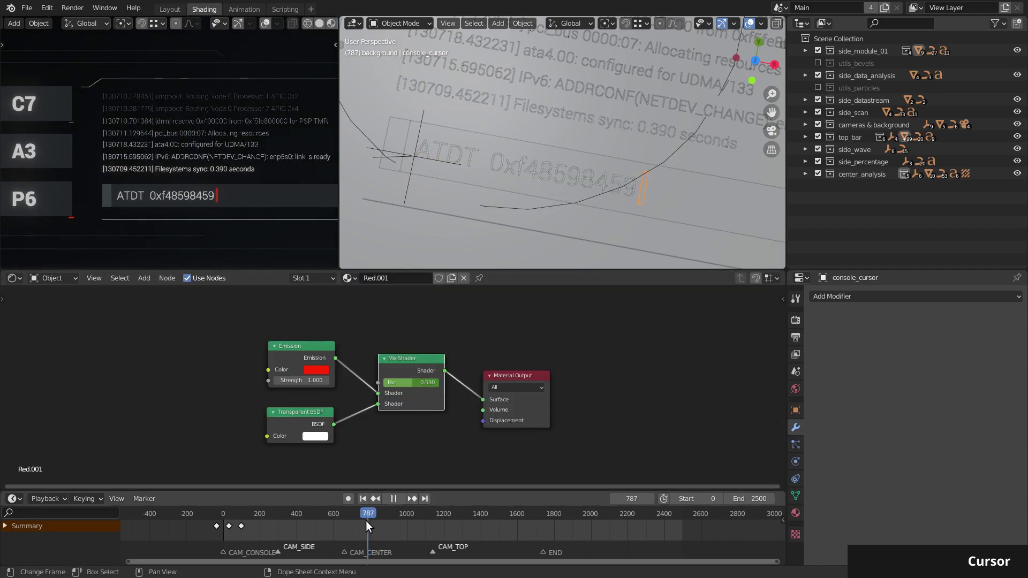
mouse_move(365, 520)
left_mouse_down()
mouse_move(343, 522)
mouse_move(380, 526)
left_mouse_up()
Stop playback and turn the lower node area into the Graph Editor, panned to frame 874.
key("space")
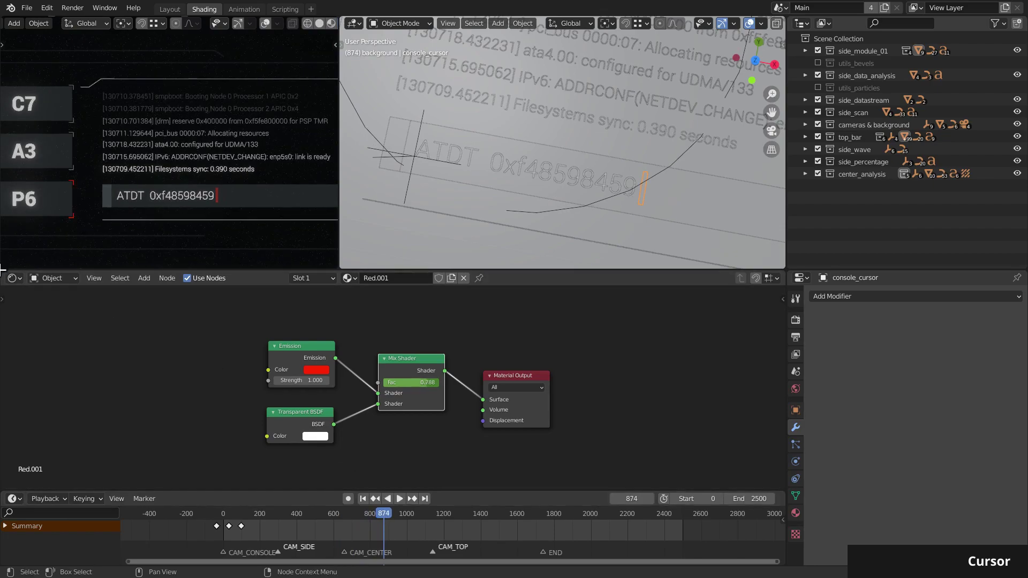
left_click(13, 278)
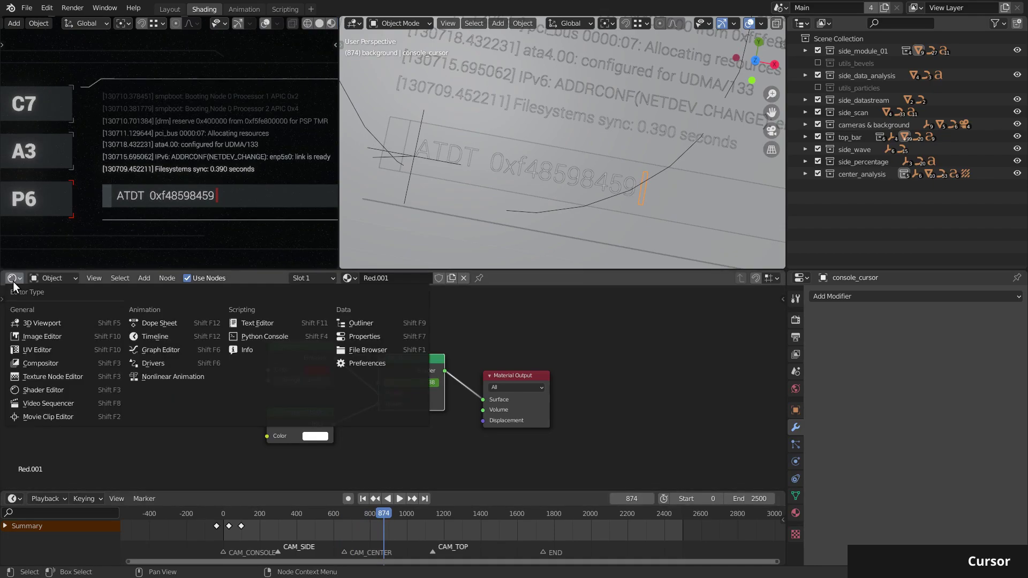
left_click(152, 347)
middle_click_drag(411, 374, 332, 310)
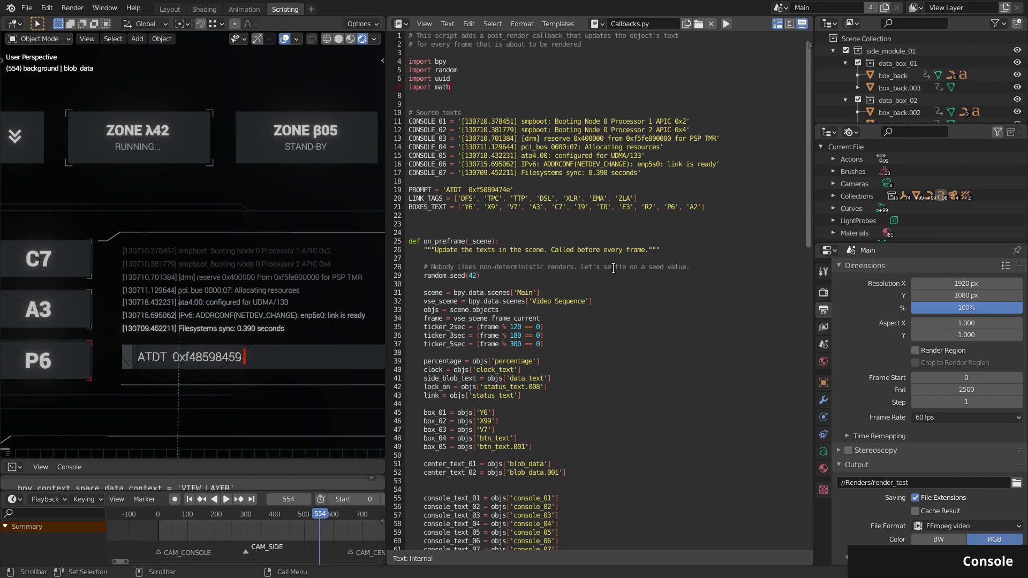
Locate on_preframe in Callbacks.py, both where it is registered and where it is defined.
scroll(612, 269, "down", 20)
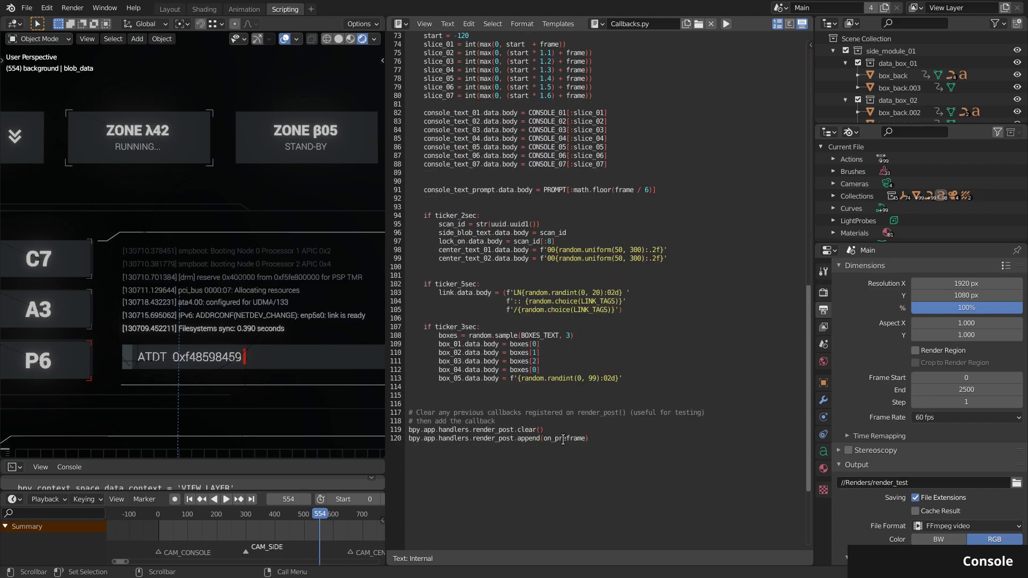
double_click(564, 438)
scroll(605, 526, "up", 20)
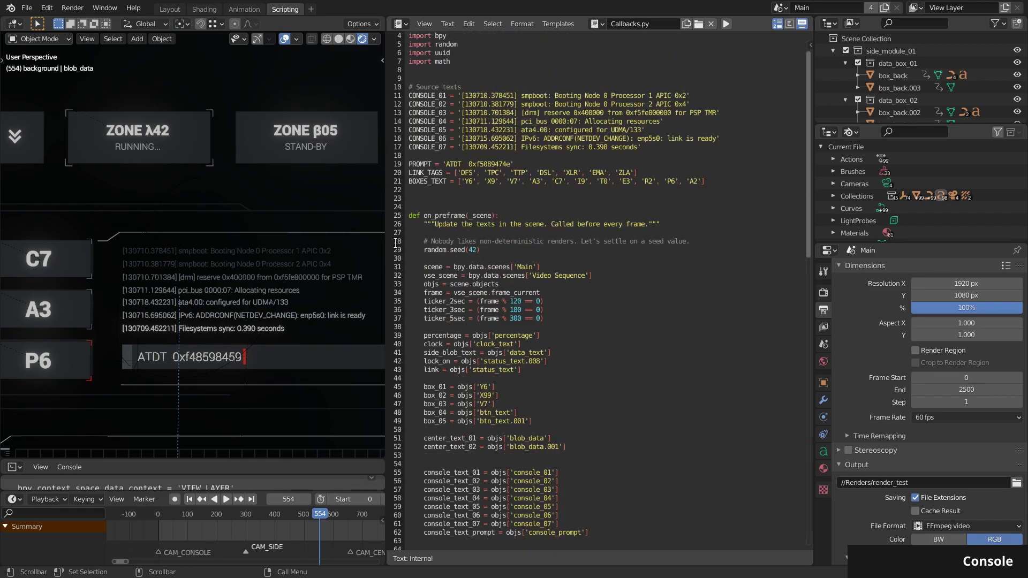
double_click(431, 215)
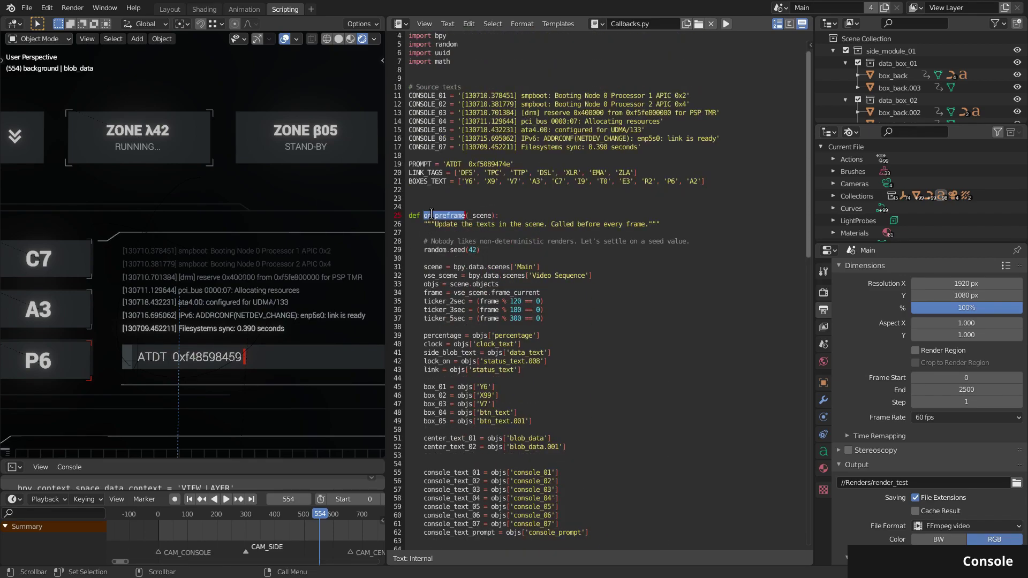
left_click(520, 198)
Play and scrub the timeline to watch the HUD texts, saving EXP006-Futuristic UI.blend.
left_click(286, 515)
key("space")
mouse_move(287, 515)
left_mouse_down()
mouse_move(190, 524)
mouse_move(274, 527)
left_mouse_up()
key("space")
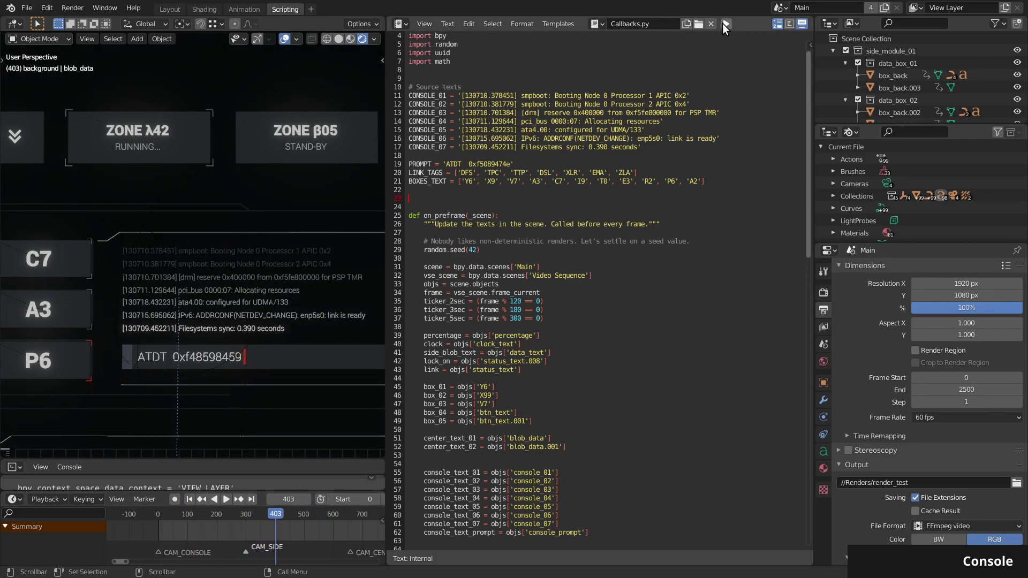
key("ctrl+s")
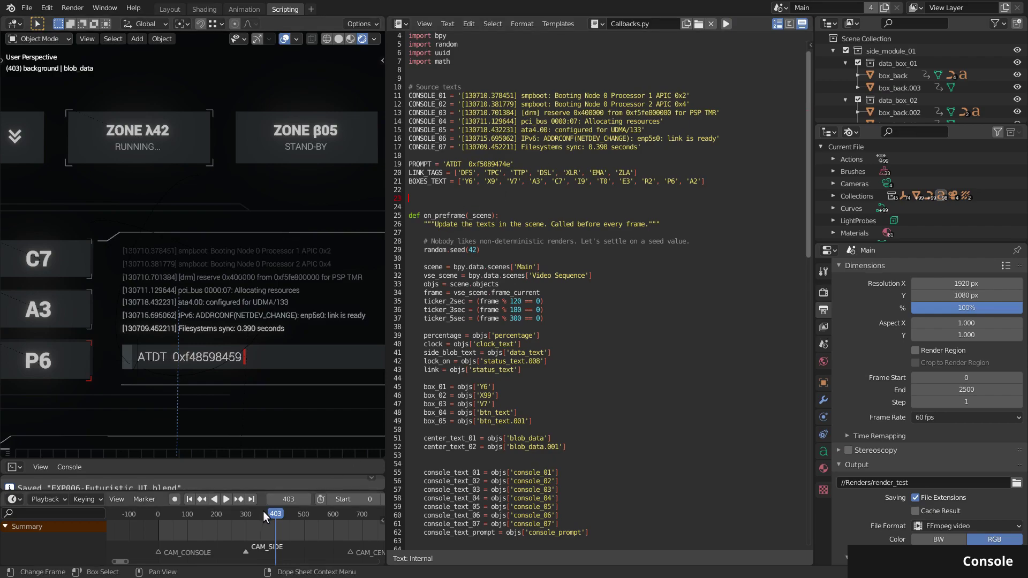
left_click_drag(265, 512, 307, 525)
key("space")
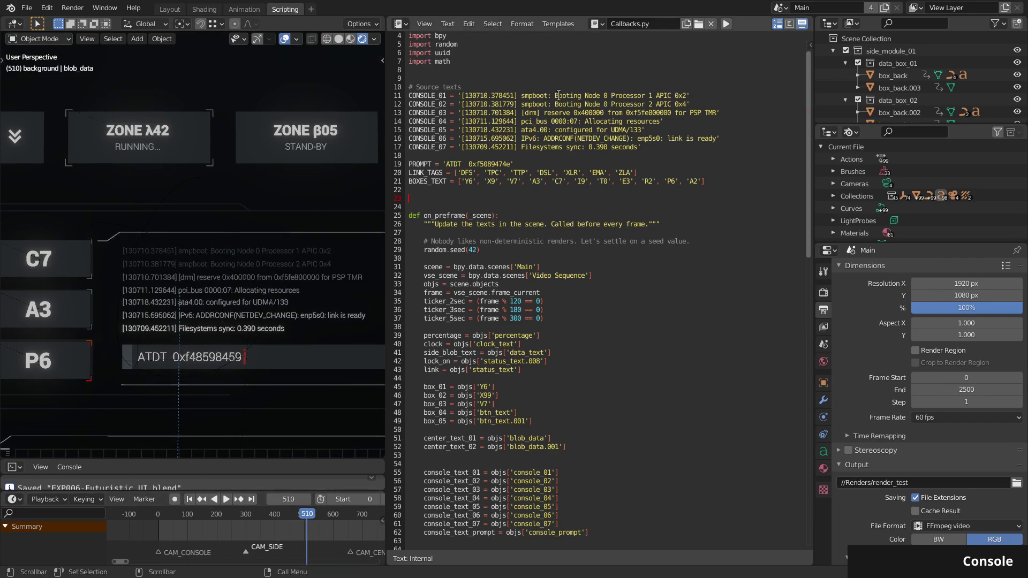
left_click_drag(627, 84, 742, 198)
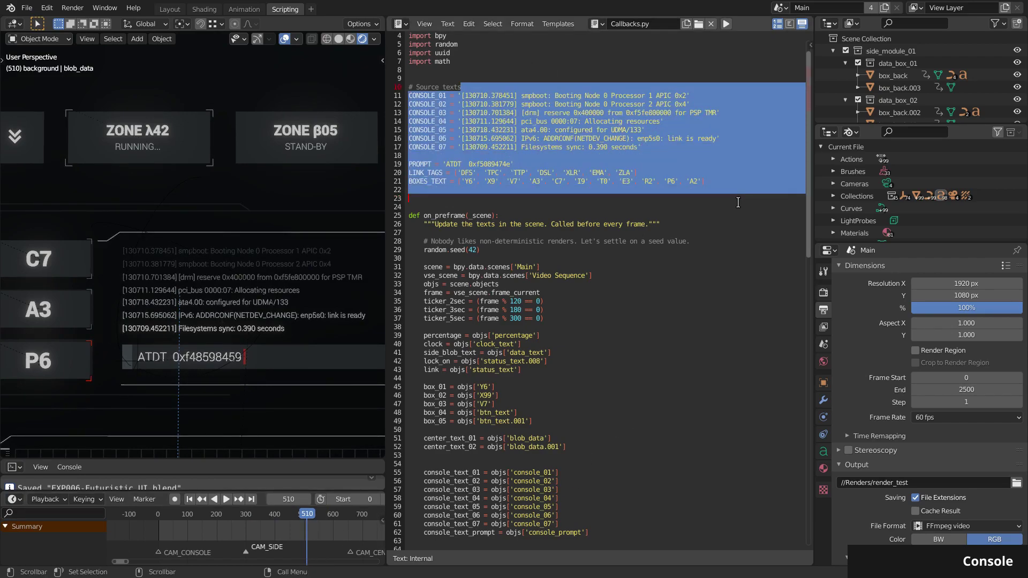
left_click(737, 202)
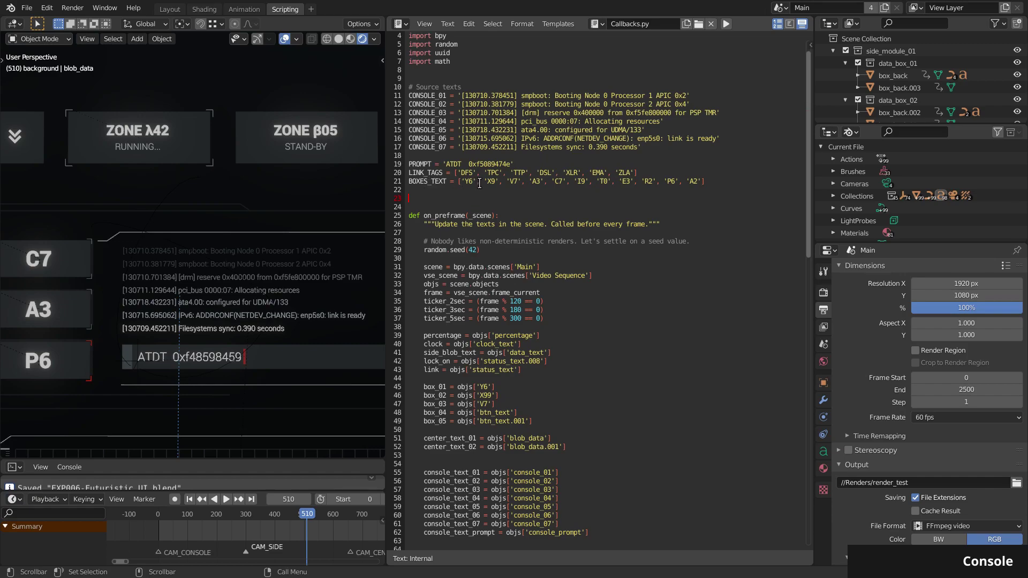
scroll(709, 124, "down", 5)
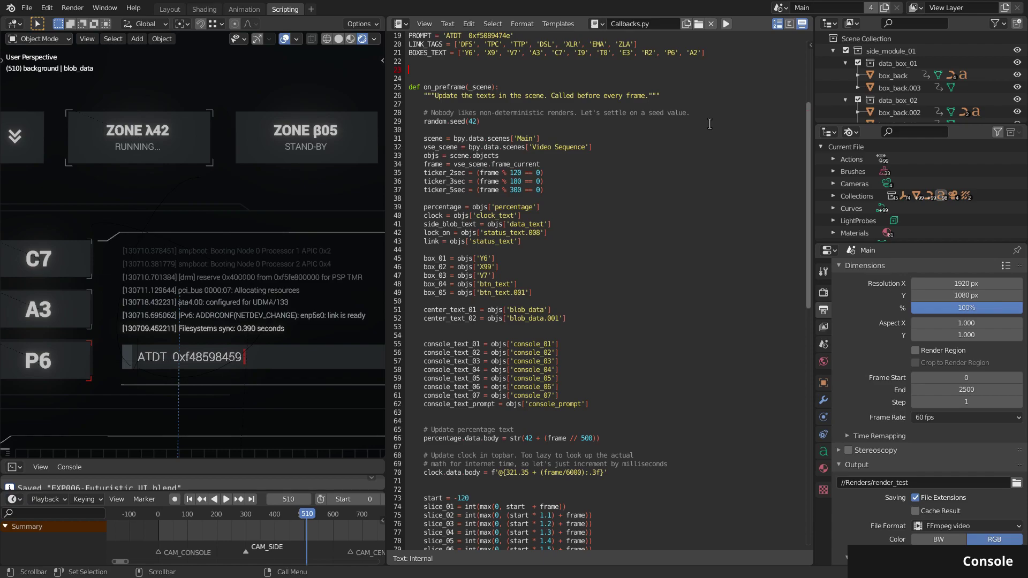
left_click(485, 121)
scroll(690, 152, "down", 1)
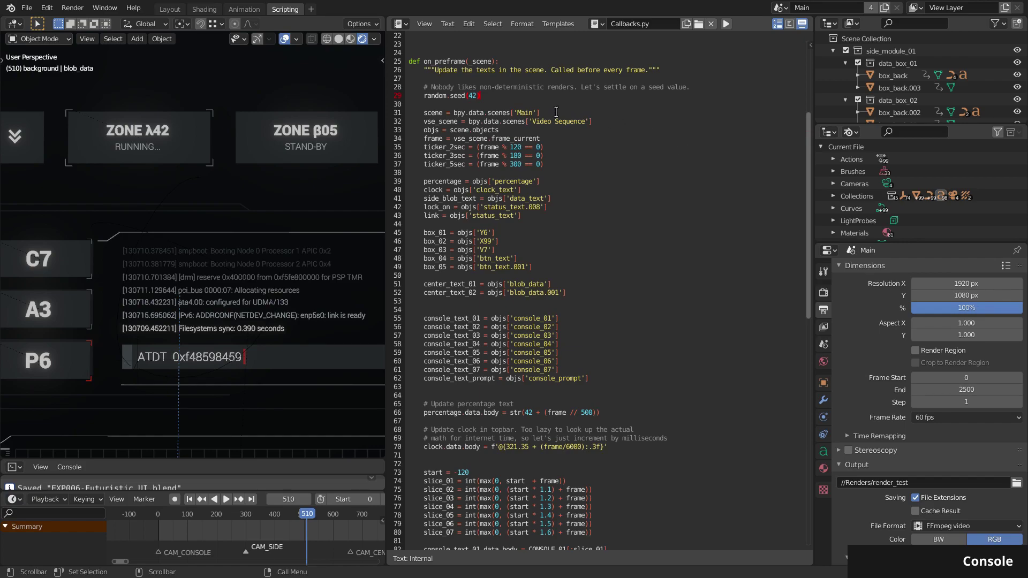
left_click(598, 121)
left_click(581, 130)
left_click(456, 138)
left_click_drag(456, 138, 557, 137)
left_click(558, 137)
scroll(601, 144, "down", 2)
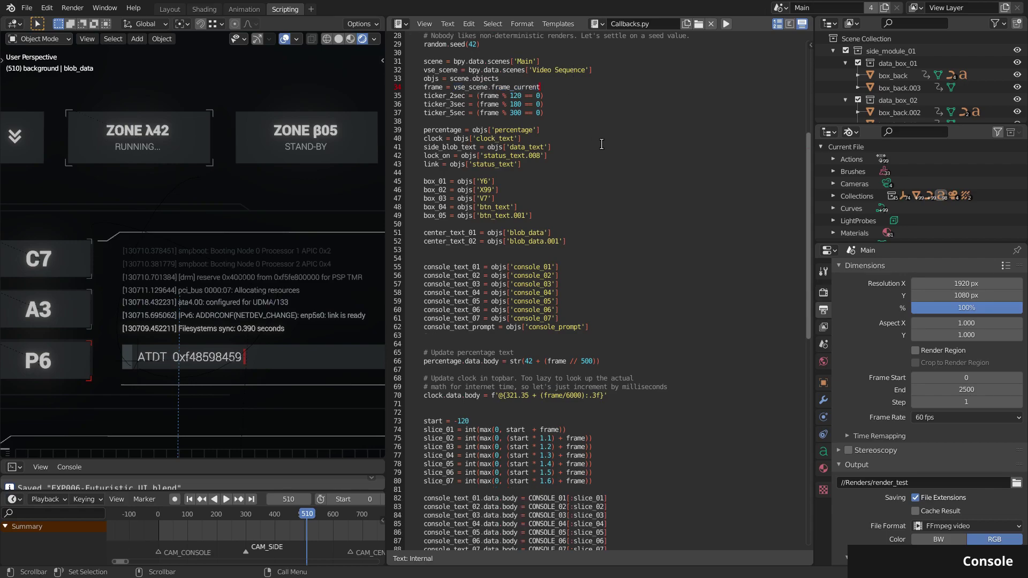
left_click(560, 97)
left_click(562, 102)
left_click(560, 96)
left_click(562, 105)
left_click(562, 113)
left_click(560, 96)
scroll(645, 98, "down", 2)
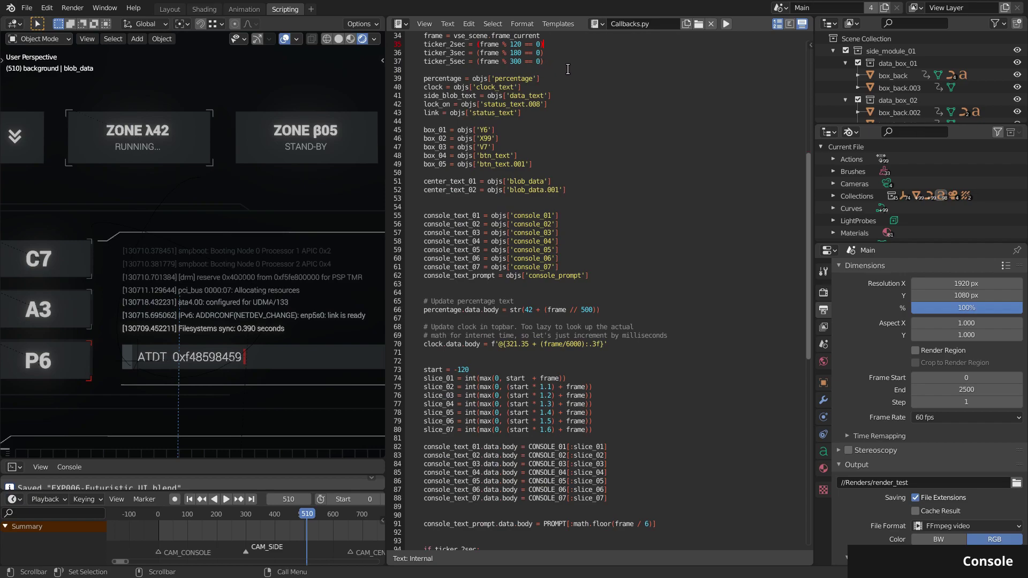
left_click_drag(570, 69, 637, 293)
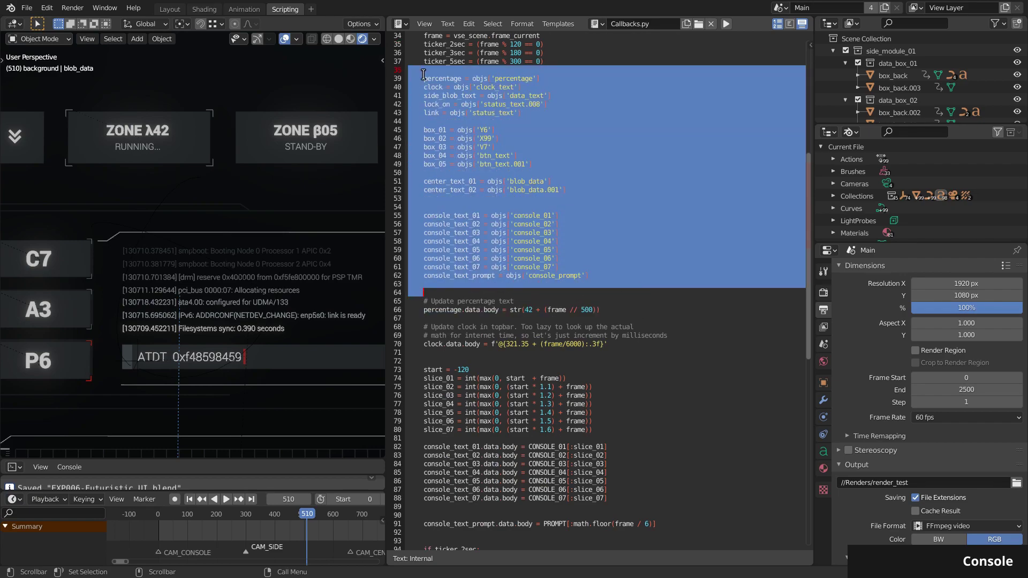
scroll(667, 264, "down", 5)
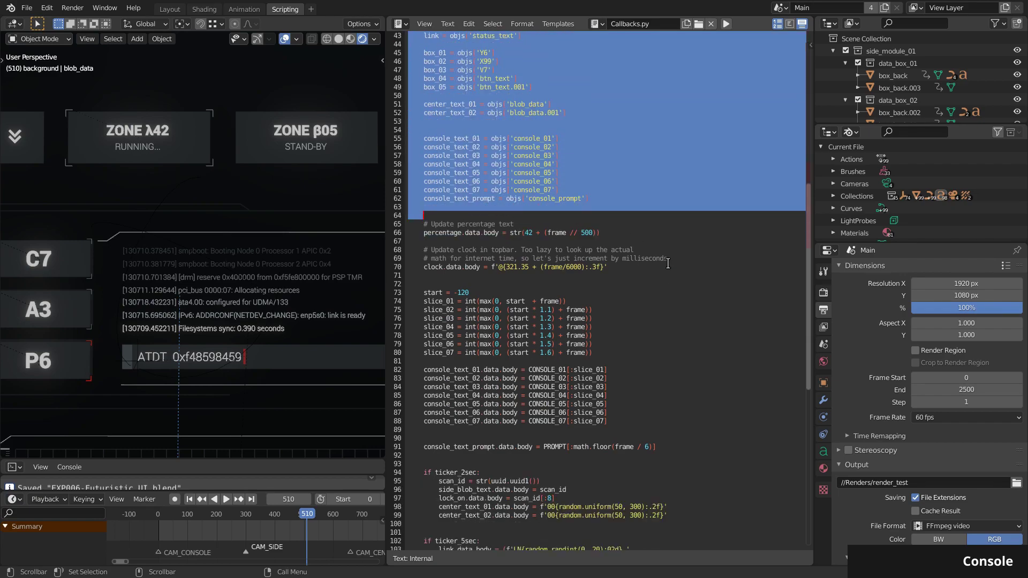
left_click(667, 263)
scroll(667, 263, "down", 1)
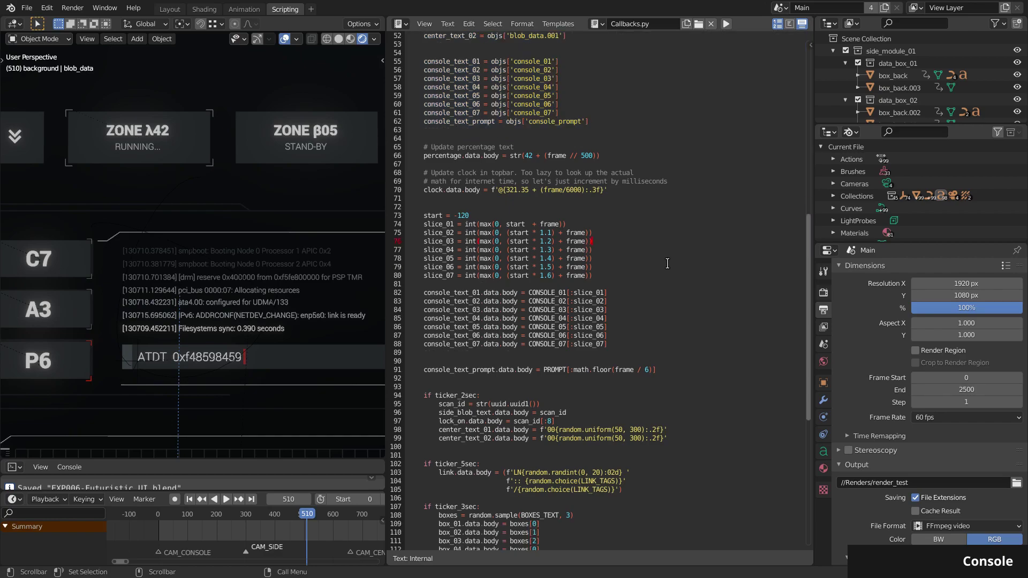
left_click(662, 153)
middle_click_drag(254, 221, 277, 252)
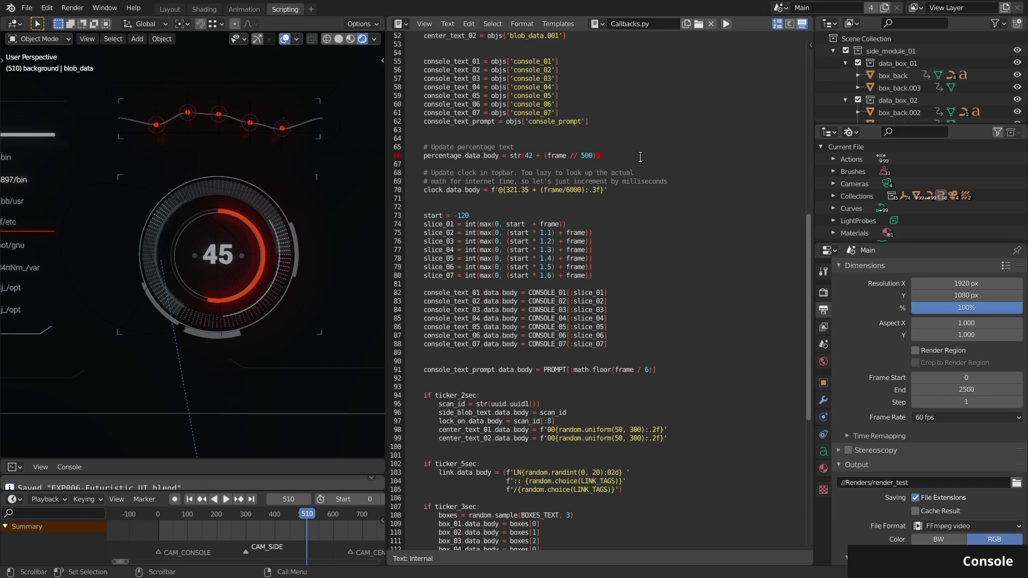
key("Down")
key("Down")
key("Down")
key("Down")
key("Down")
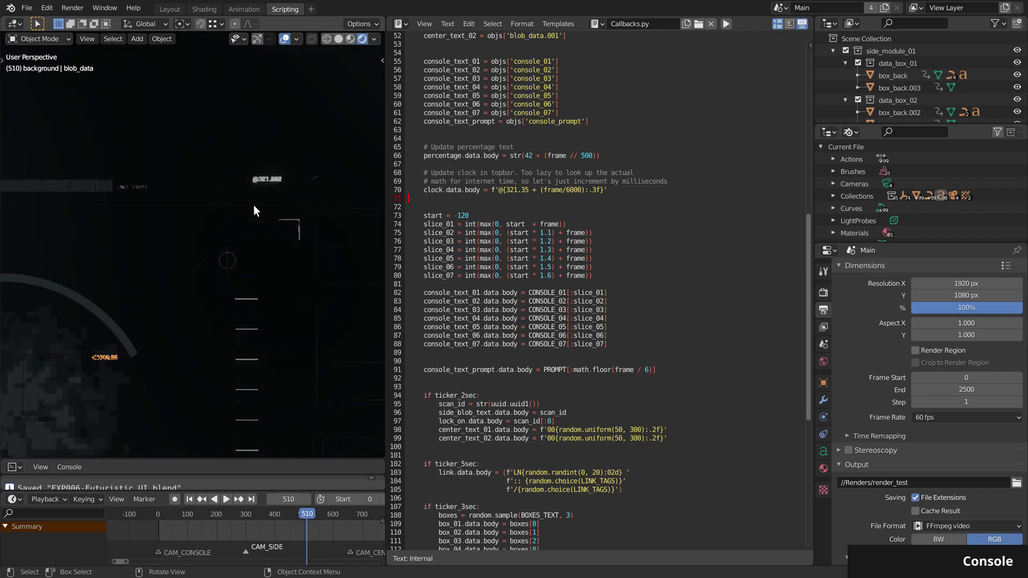
scroll(253, 205, "up", 6)
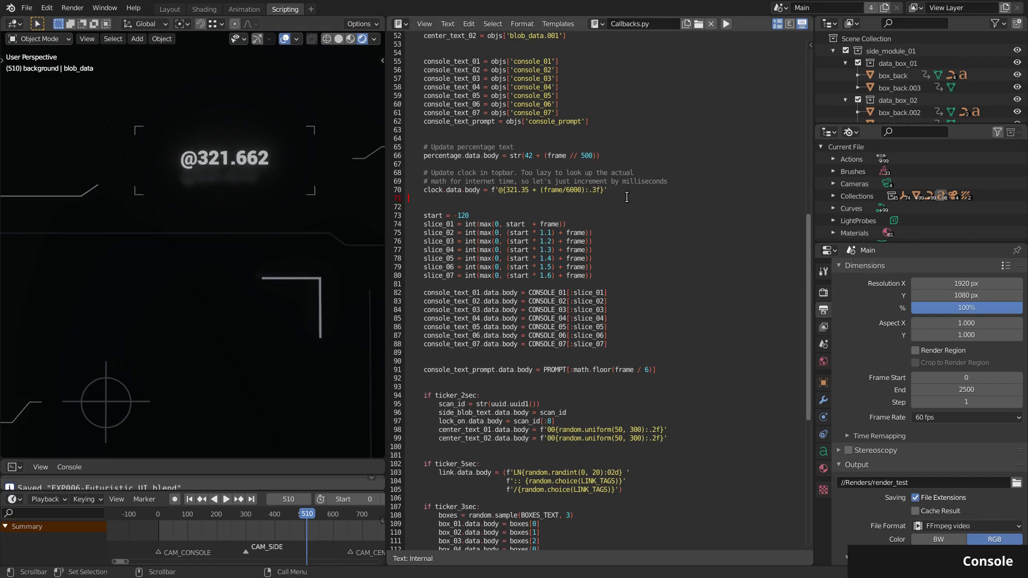
left_click(626, 215)
scroll(669, 176, "down", 3)
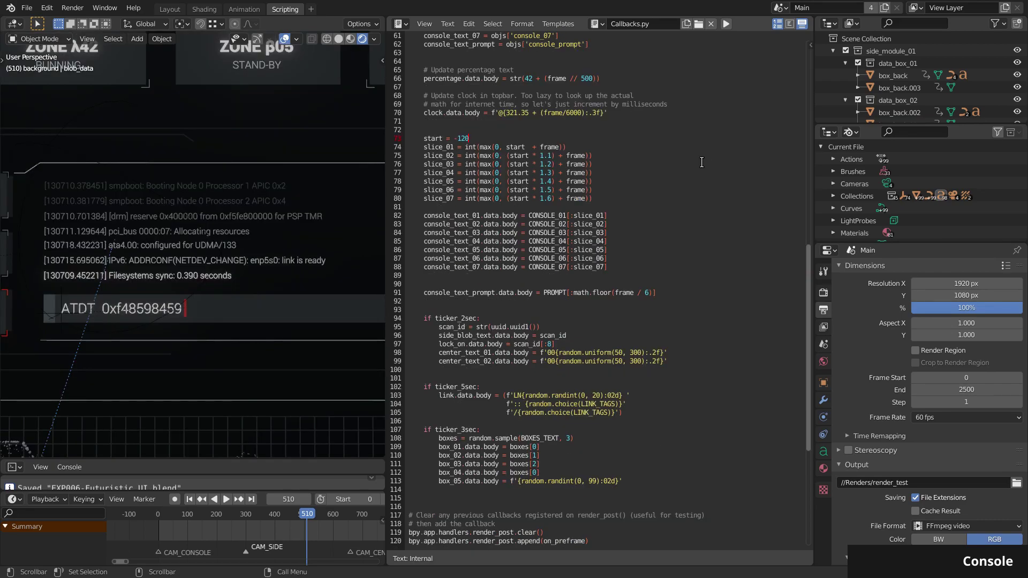
left_click(535, 210)
scroll(644, 266, "up", 18)
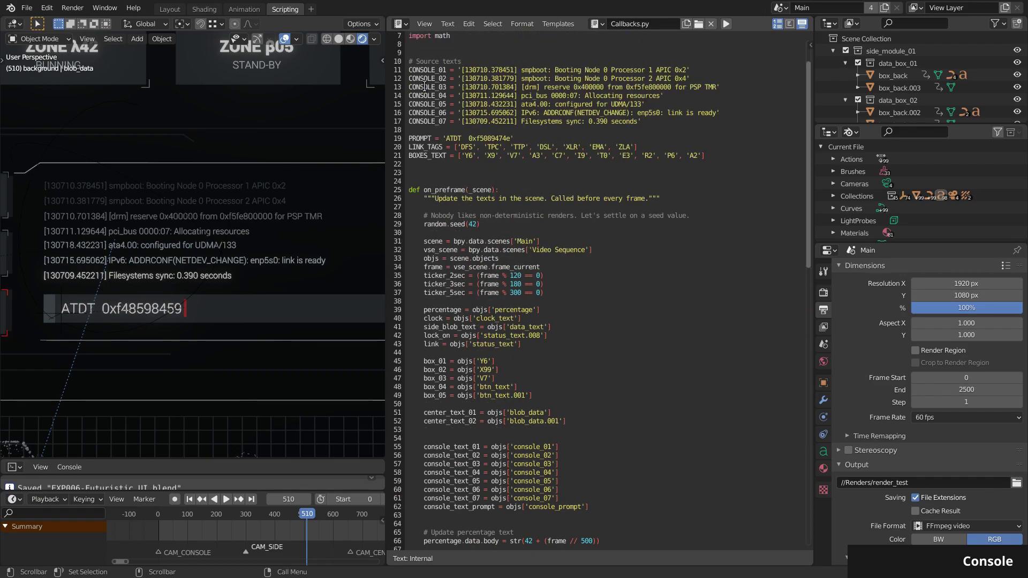
left_click(489, 70)
scroll(675, 321, "down", 14)
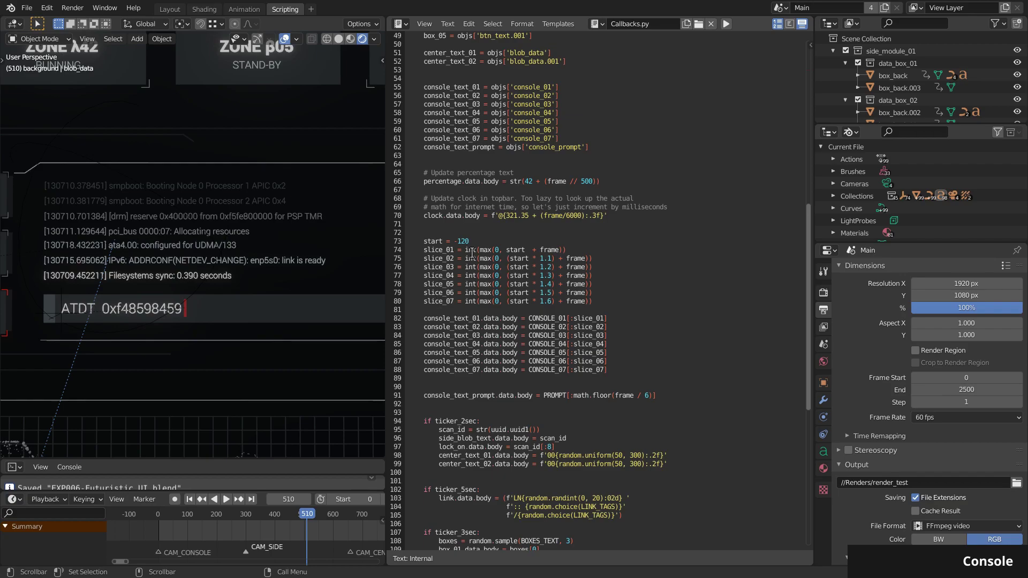
left_click(583, 246)
scroll(550, 303, "down", 6)
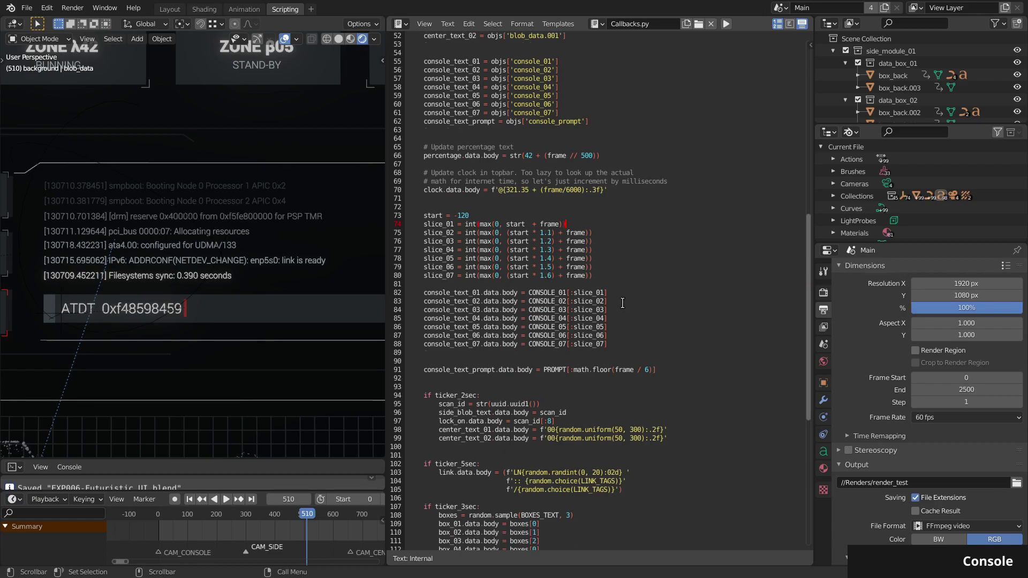
left_click(698, 240)
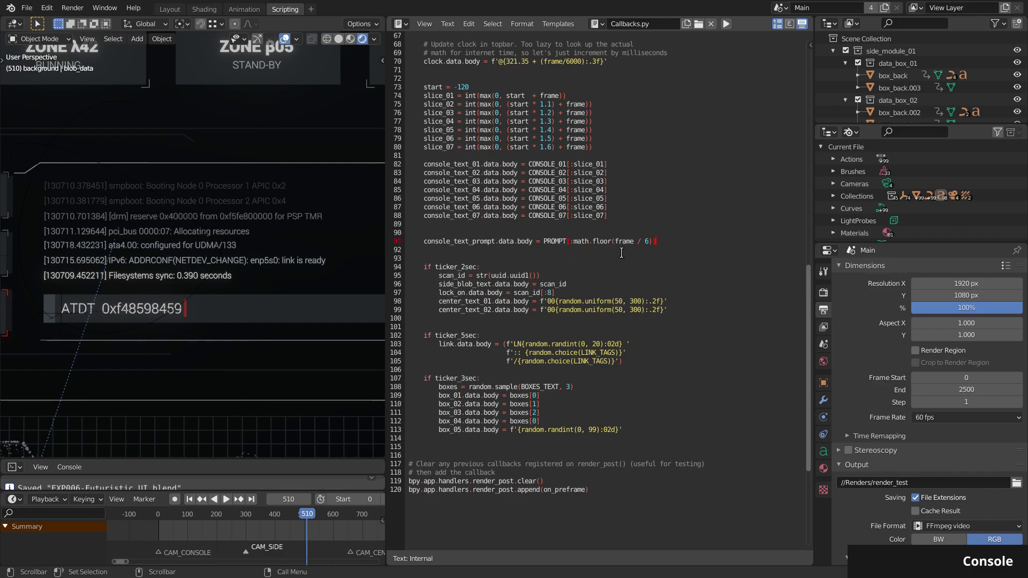
left_click_drag(573, 242, 650, 243)
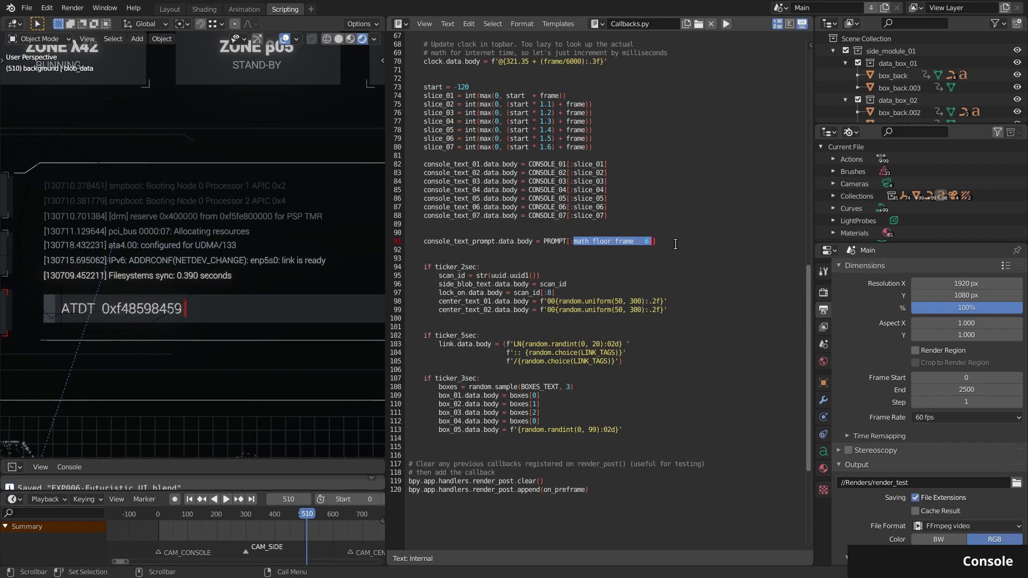
left_click(675, 244)
scroll(675, 244, "down", 1)
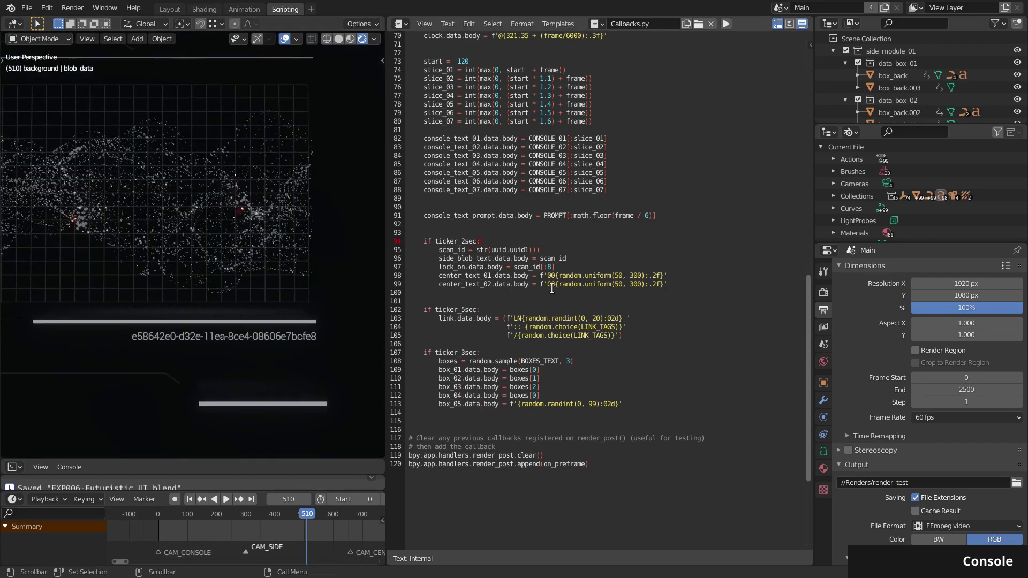
left_click(682, 244)
left_click(456, 267)
scroll(226, 290, "down", 3)
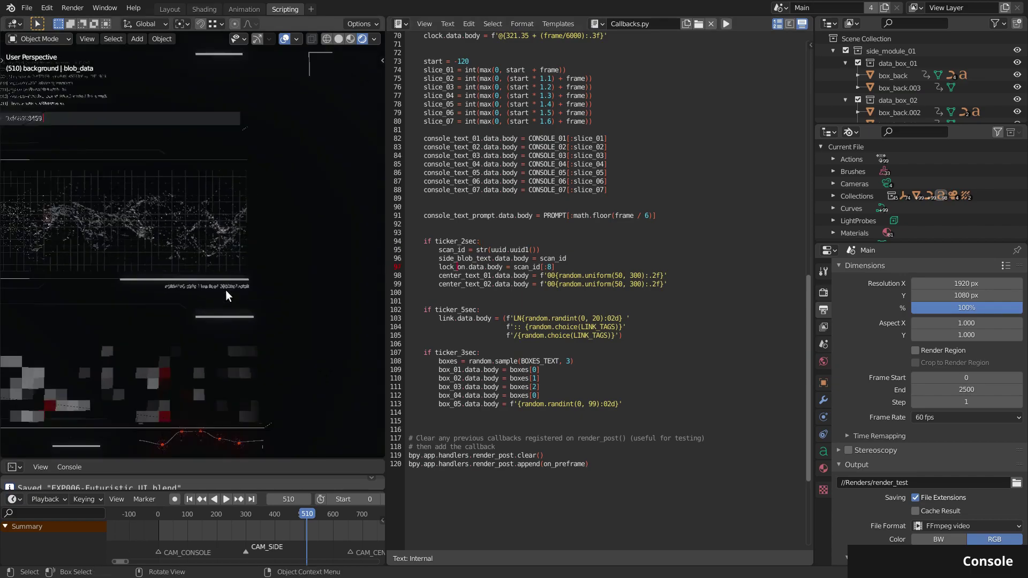
scroll(147, 227, "up", 5)
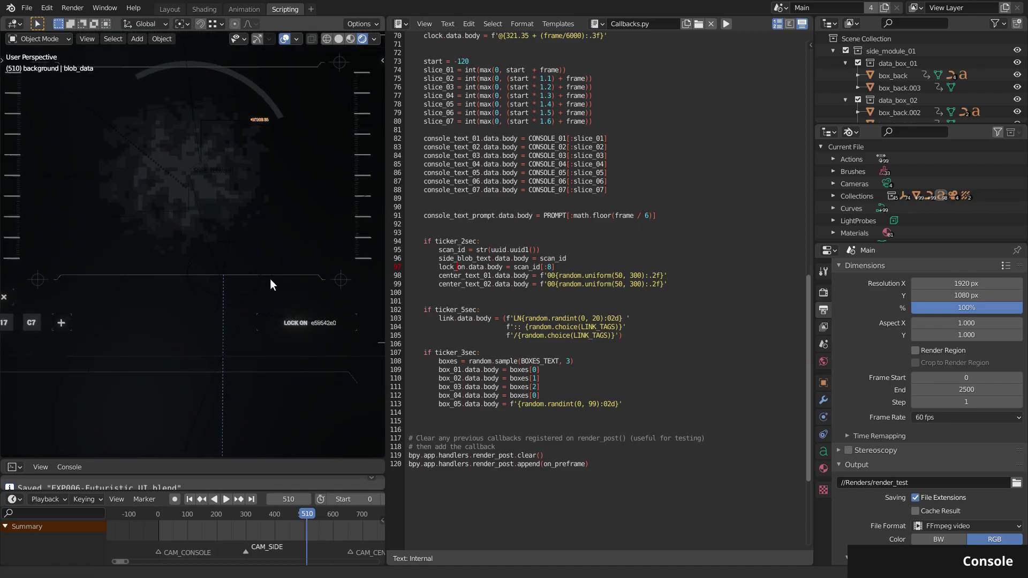
scroll(278, 314, "up", 2)
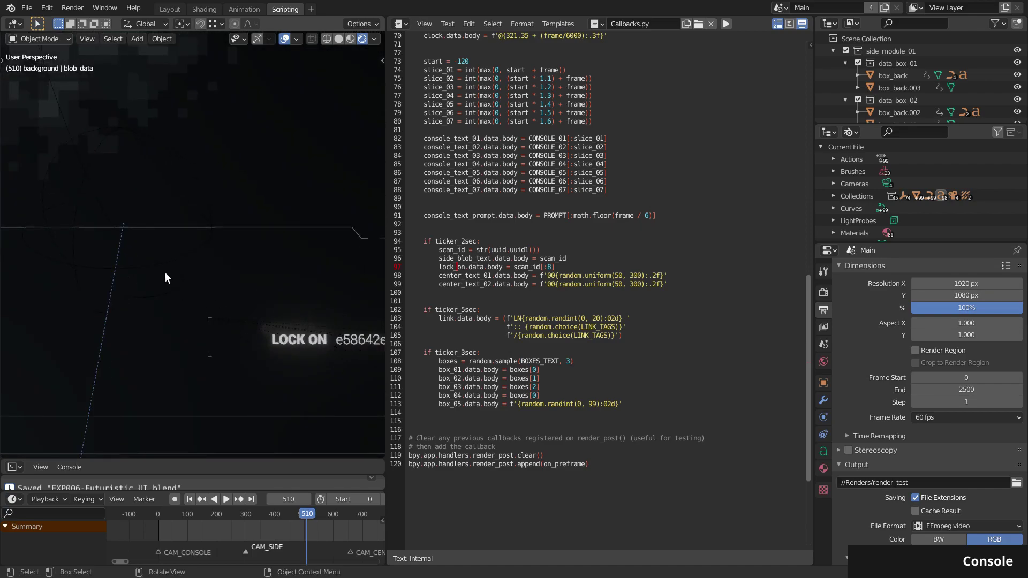
scroll(161, 267, "down", 2)
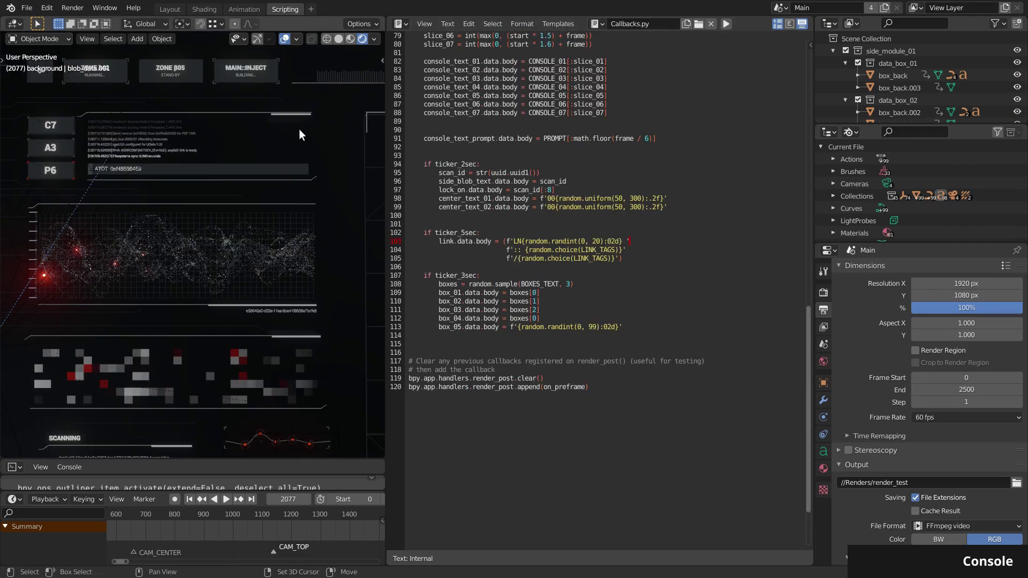
scroll(210, 194, "up", 3)
scroll(155, 215, "up", 5)
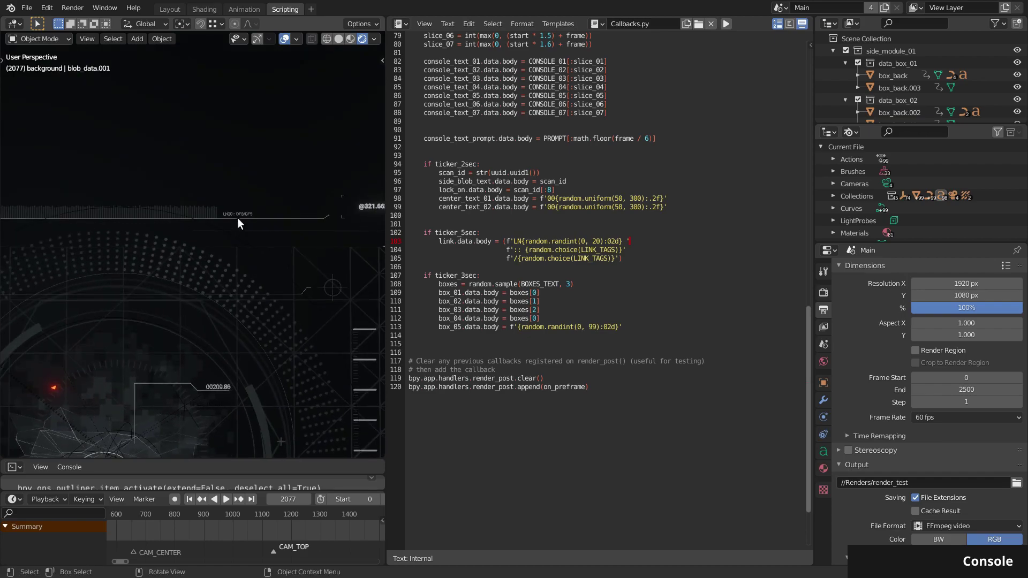
scroll(176, 247, "up", 2)
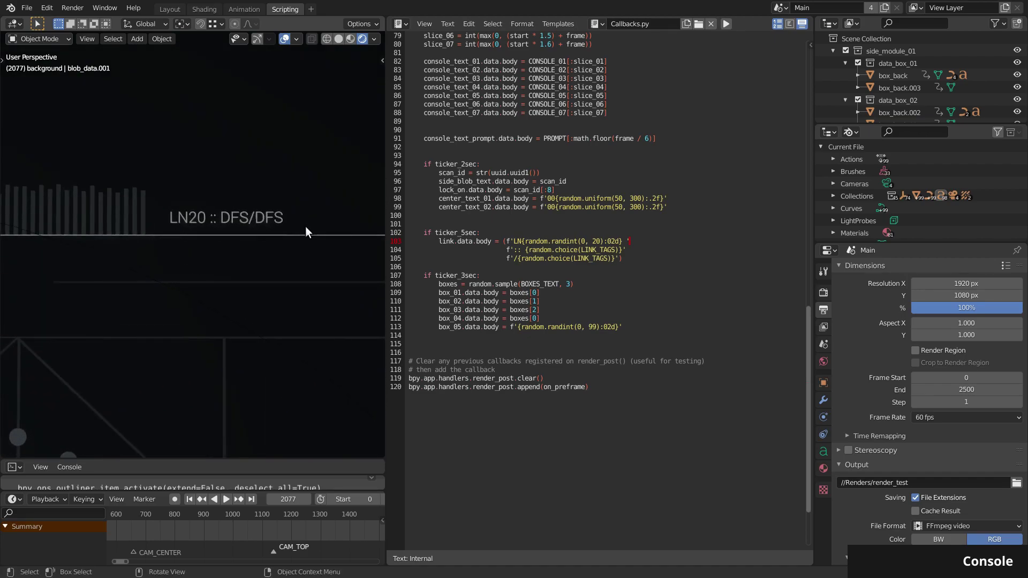
left_click(202, 223)
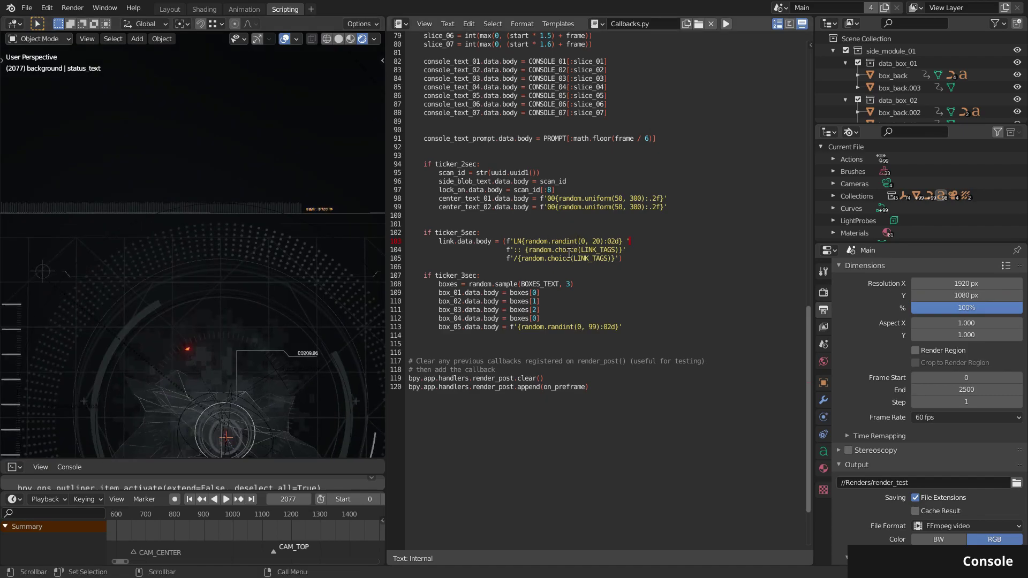
scroll(584, 285, "up", 15)
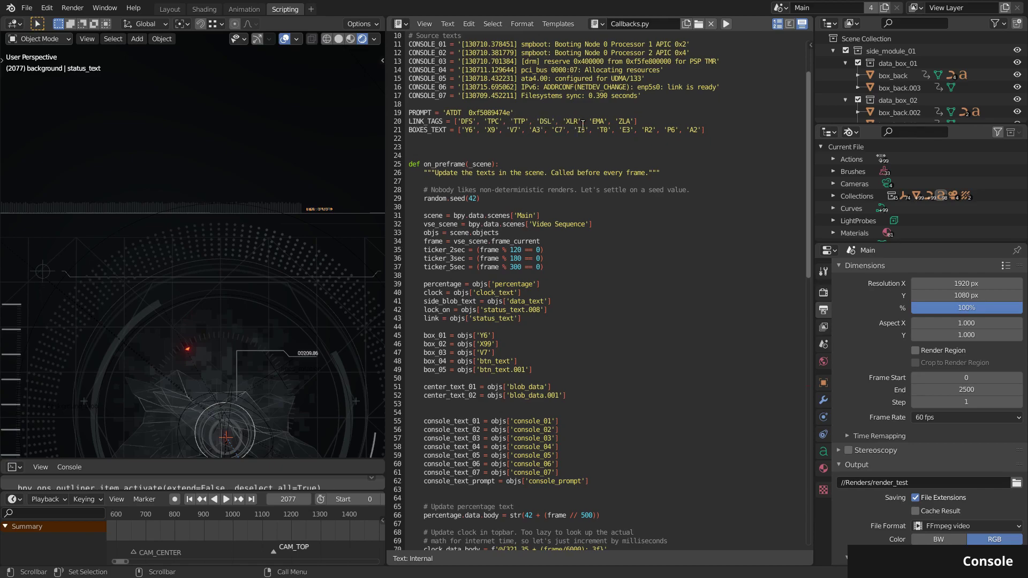
scroll(586, 353, "down", 14)
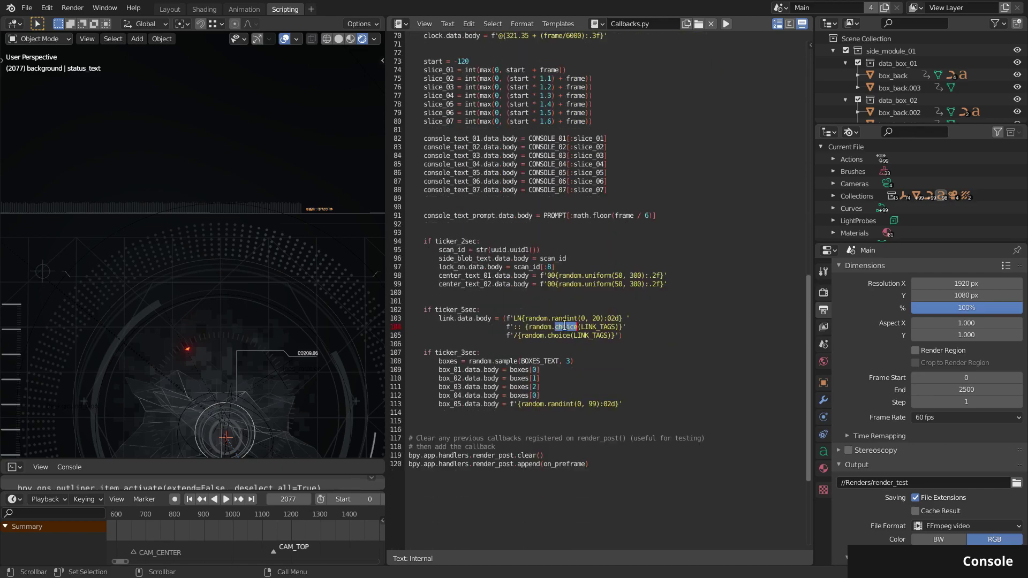
left_click(457, 327)
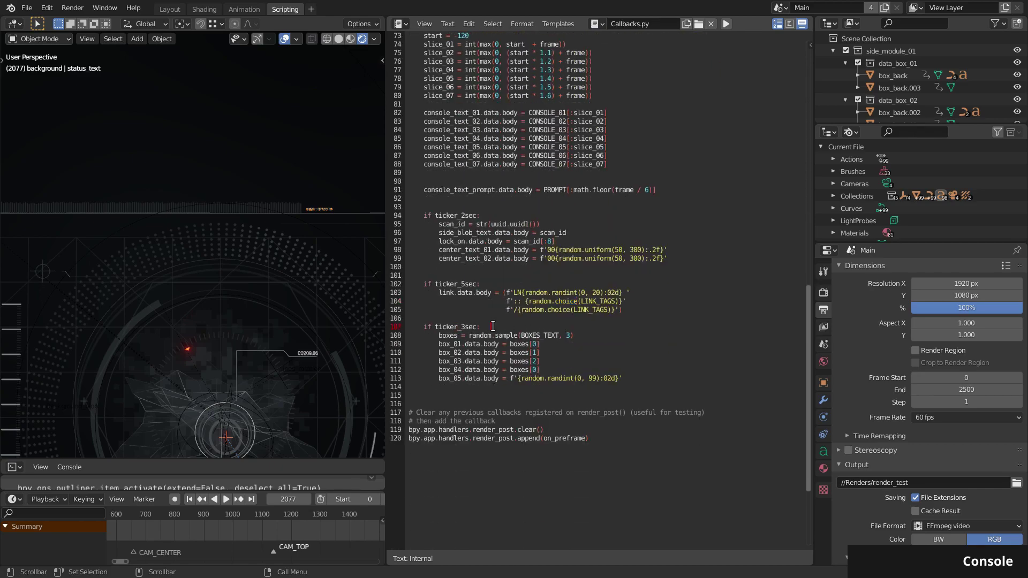
scroll(181, 294, "down", 3)
middle_click_drag(181, 294, 146, 221)
left_click(119, 239)
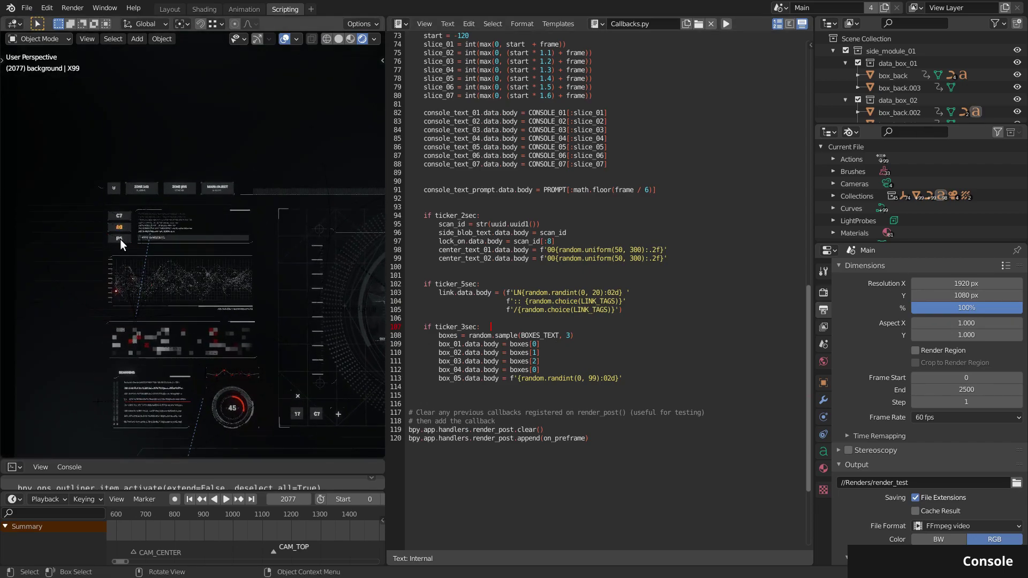
left_click(318, 413)
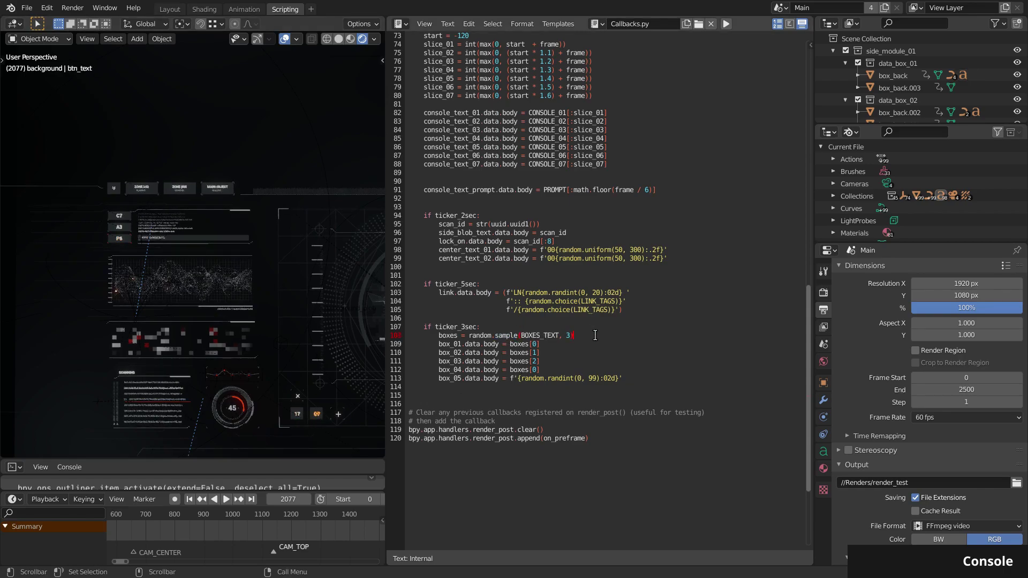
scroll(597, 335, "up", 20)
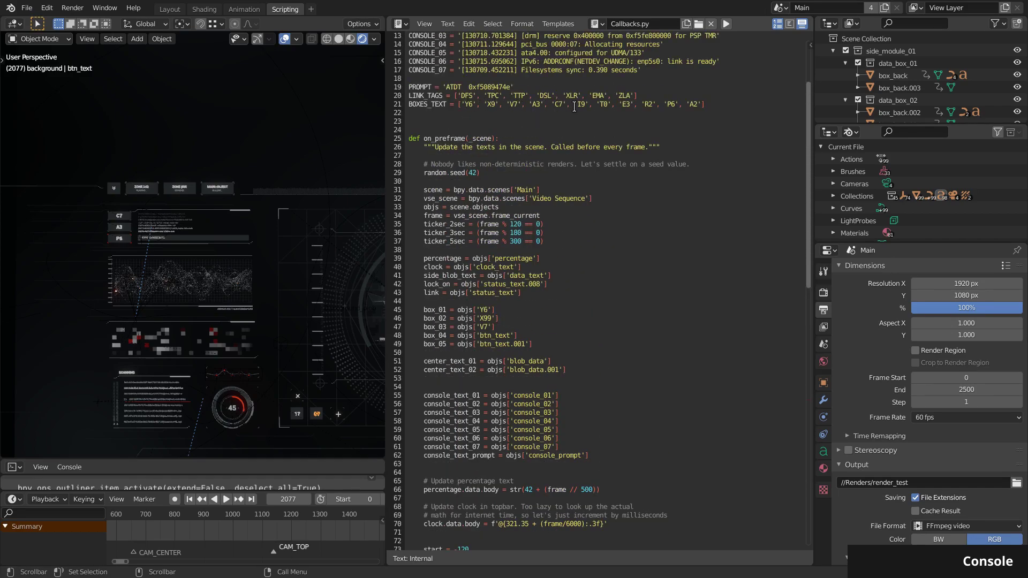
scroll(673, 400, "down", 18)
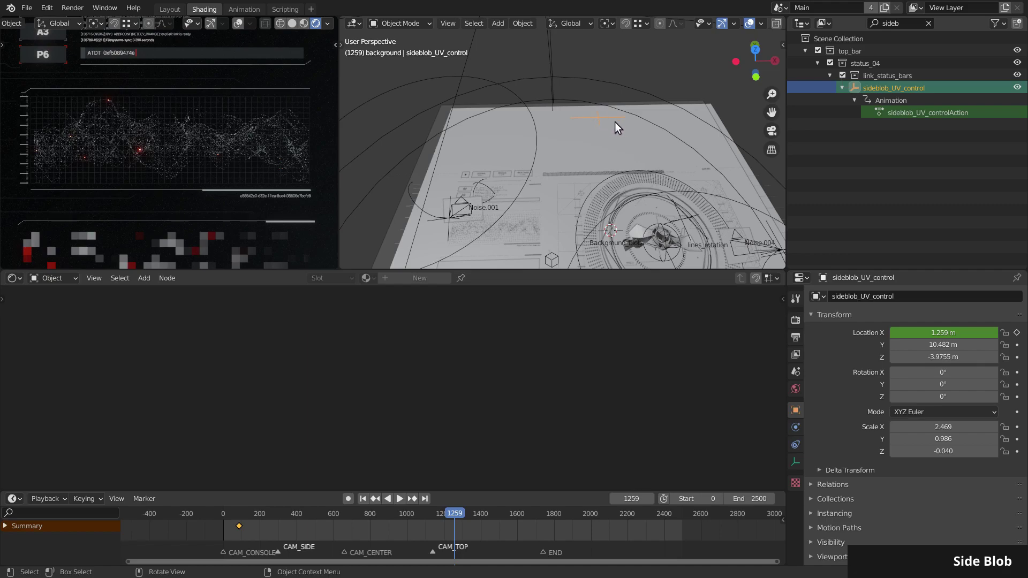
Move sideblob_UV_control along the X axis to a new position.
key("g")
key("x")
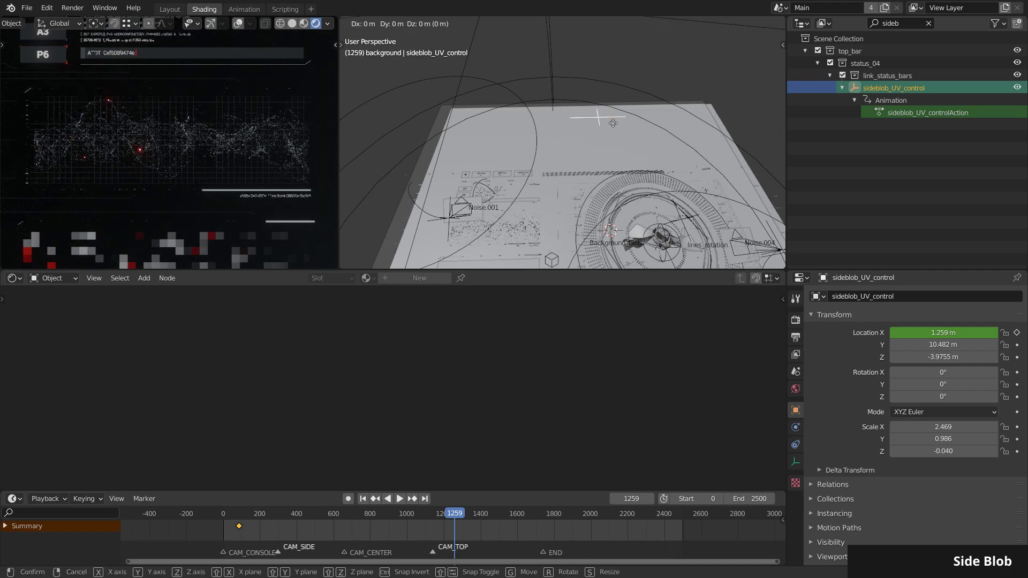
left_click(642, 130)
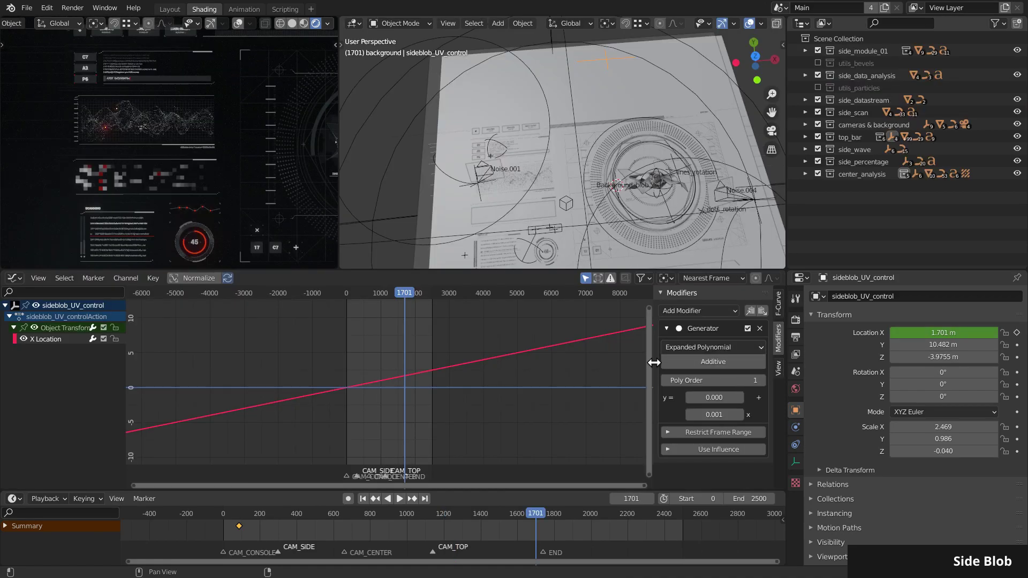
Enable viewport display for the Displace.001, ParticleSettings and ParticleSystem 0 modifiers.
left_click_drag(653, 362, 628, 363)
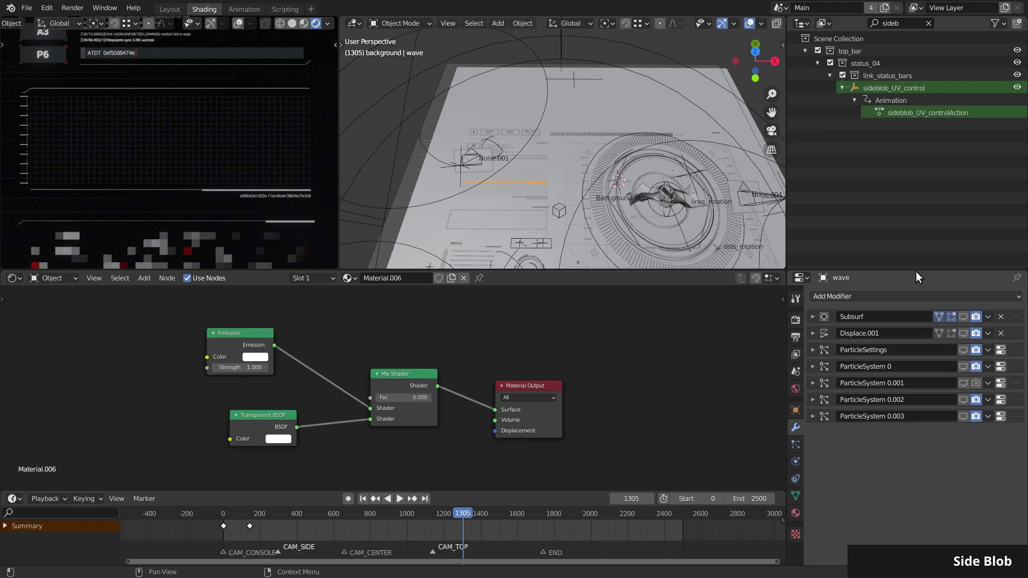
middle_click_drag(695, 187, 662, 140)
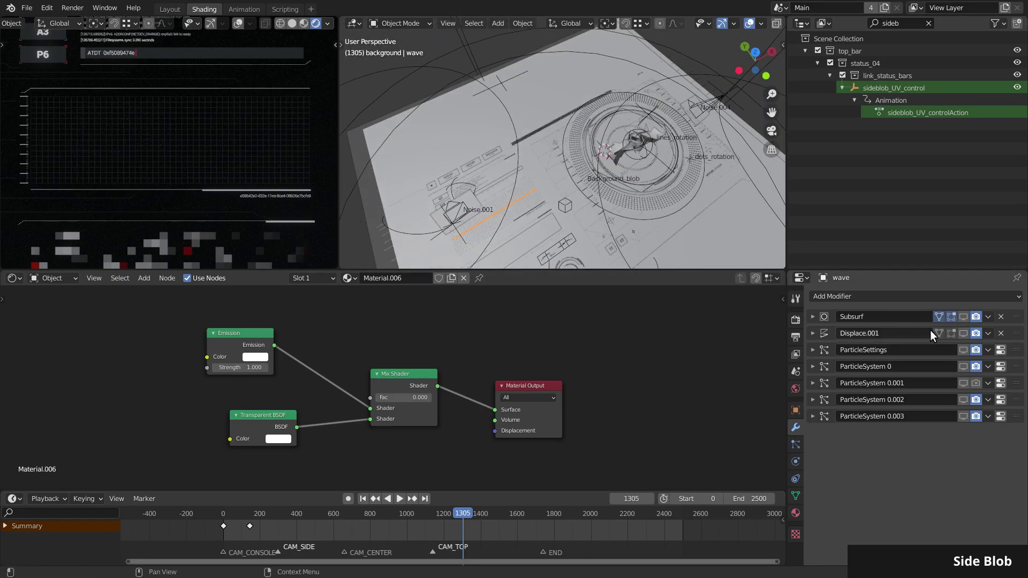
left_click(962, 331)
middle_click_drag(601, 194, 540, 182)
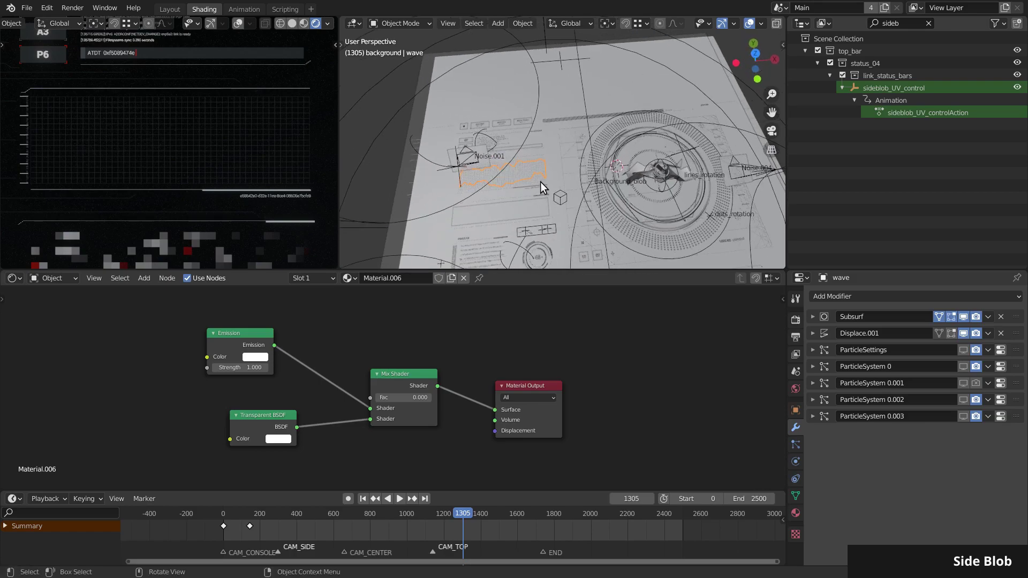
left_click(962, 350)
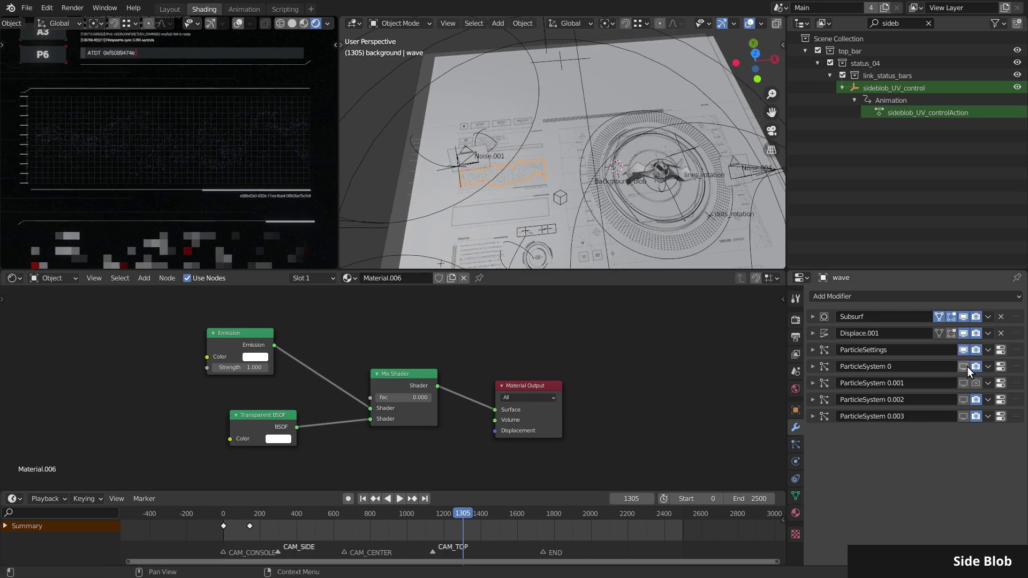
left_click(964, 367)
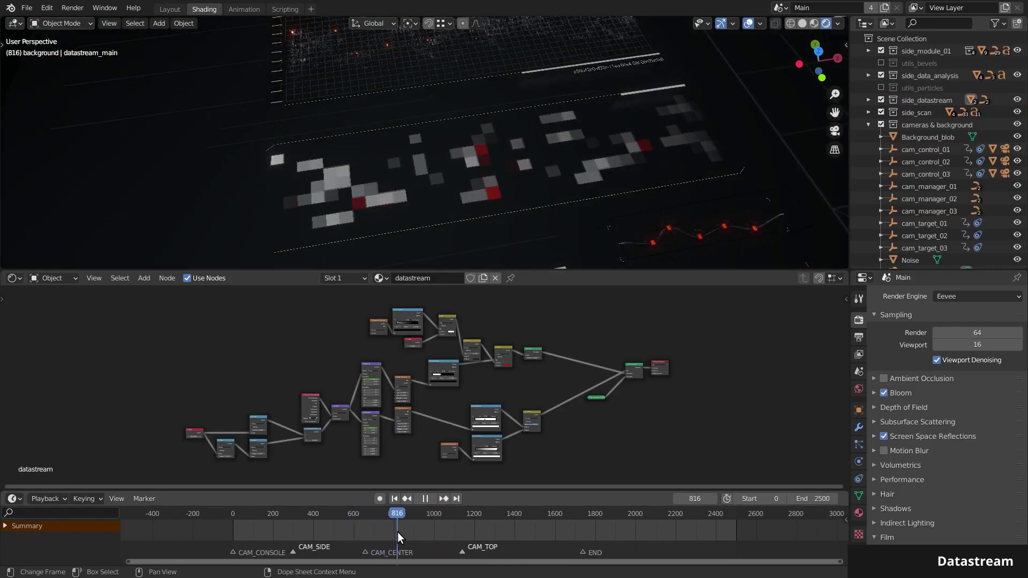
Stop playback at frame 816 and raise the Value node's number to reshape the grid.
key("space")
scroll(280, 415, "up", 6)
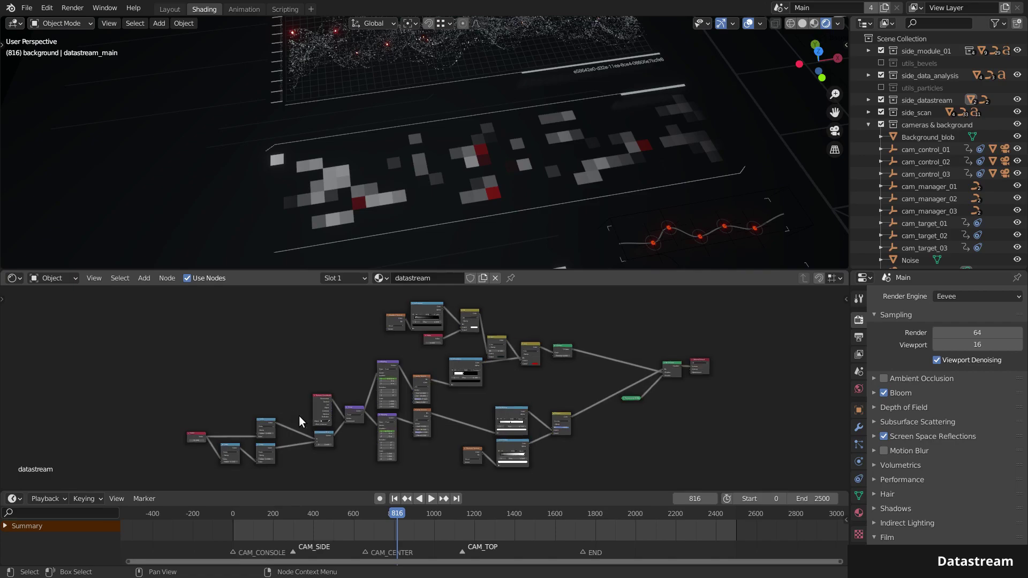
scroll(469, 387, "up", 3)
middle_click_drag(469, 386, 447, 327)
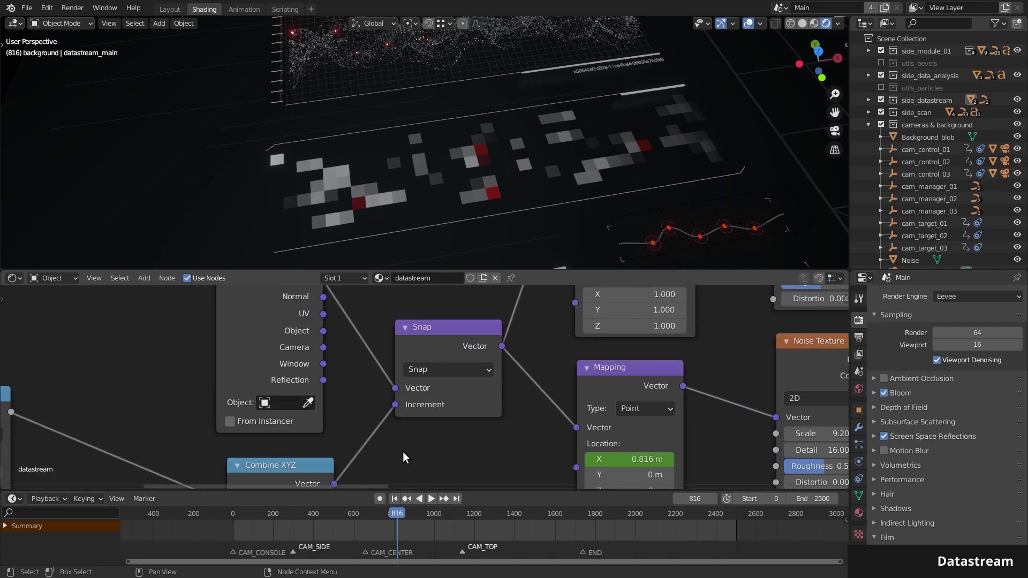
scroll(402, 451, "down", 3)
scroll(403, 452, "up", 1)
middle_click_drag(227, 389, 522, 328)
left_click_drag(161, 402, 202, 387)
Try a larger lower Divide value, cancel back to 5.150, and fit the node tree.
scroll(289, 380, "down", 1)
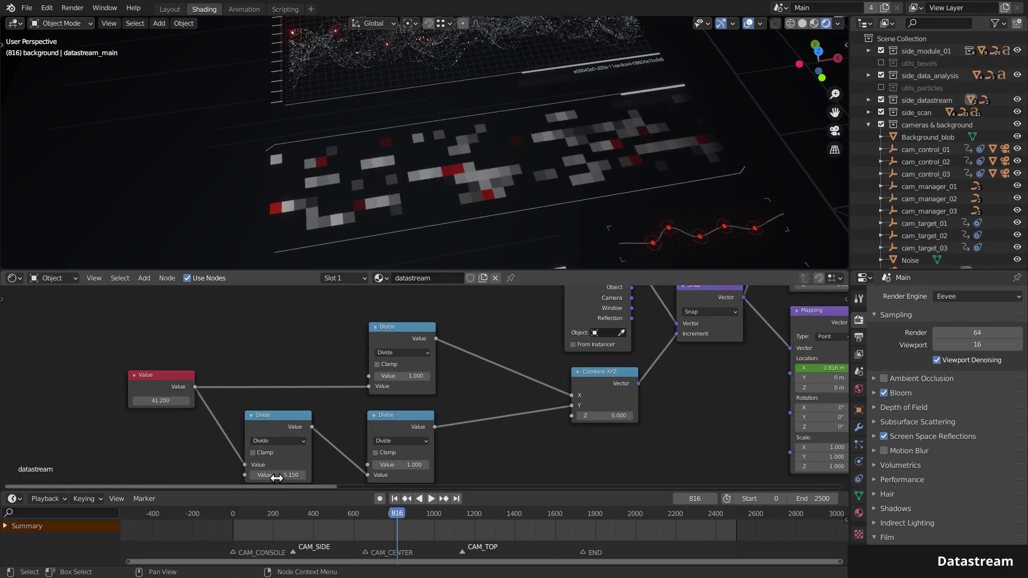
left_click_drag(276, 476, 326, 476)
key("Escape")
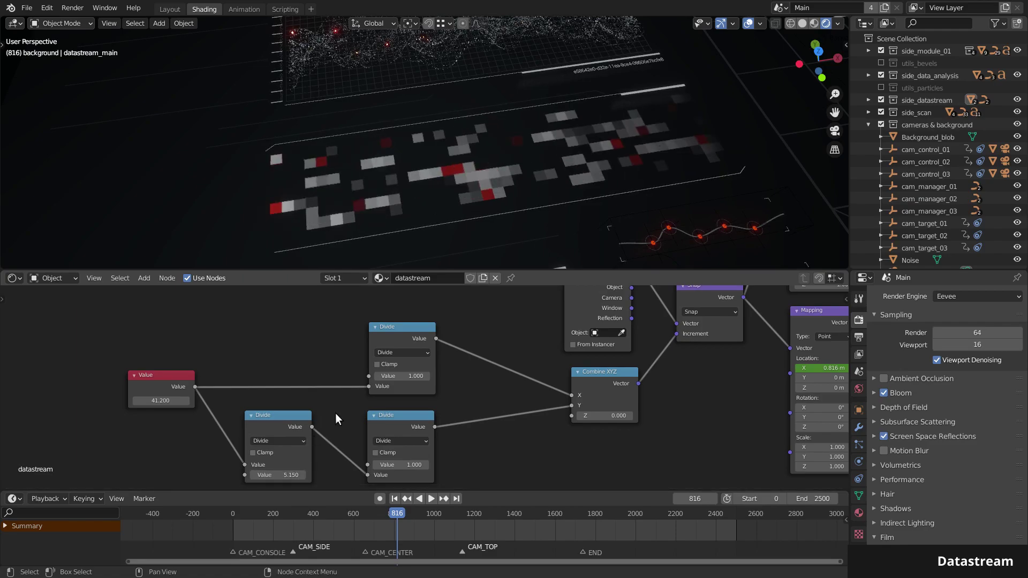
key("Home")
Set the lower Mapping node's X location to 1.54 m.
left_click_drag(436, 344, 446, 343)
left_click_drag(443, 467, 458, 467)
middle_click_drag(725, 448, 409, 379)
Move a ColorRamp stop to 0.429 and set the lower ColorRamp's right stop to 0.556.
mouse_move(409, 379)
left_mouse_down()
mouse_move(432, 378)
mouse_move(419, 378)
left_mouse_up()
left_click_drag(418, 455, 460, 454)
middle_click_drag(438, 454, 430, 389)
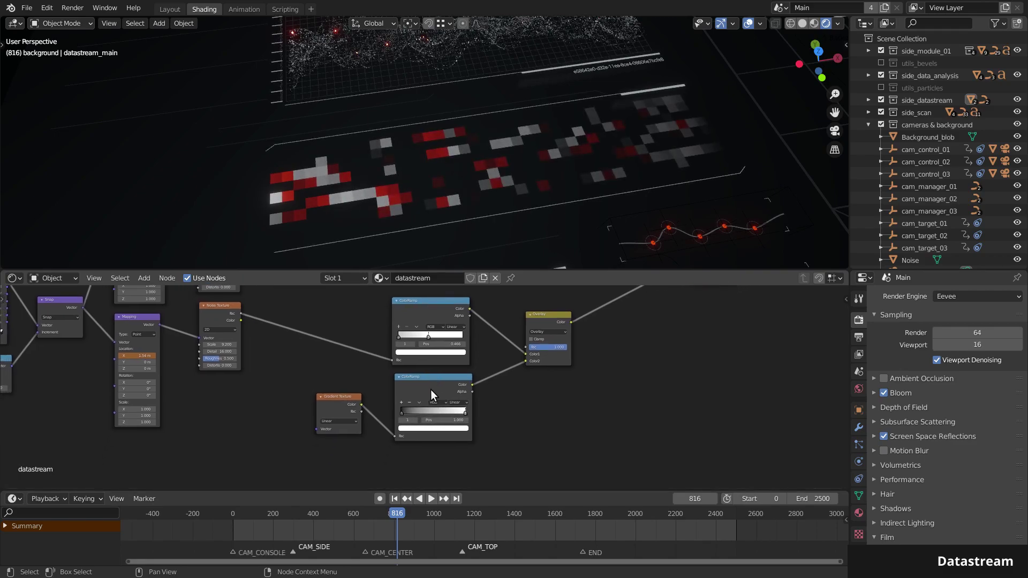
scroll(430, 390, "up", 2)
mouse_move(481, 419)
left_mouse_down()
mouse_move(389, 422)
mouse_move(477, 423)
left_mouse_up()
Change the Value node so the blocks glow brighter.
scroll(550, 397, "down", 4)
scroll(550, 401, "up", 5)
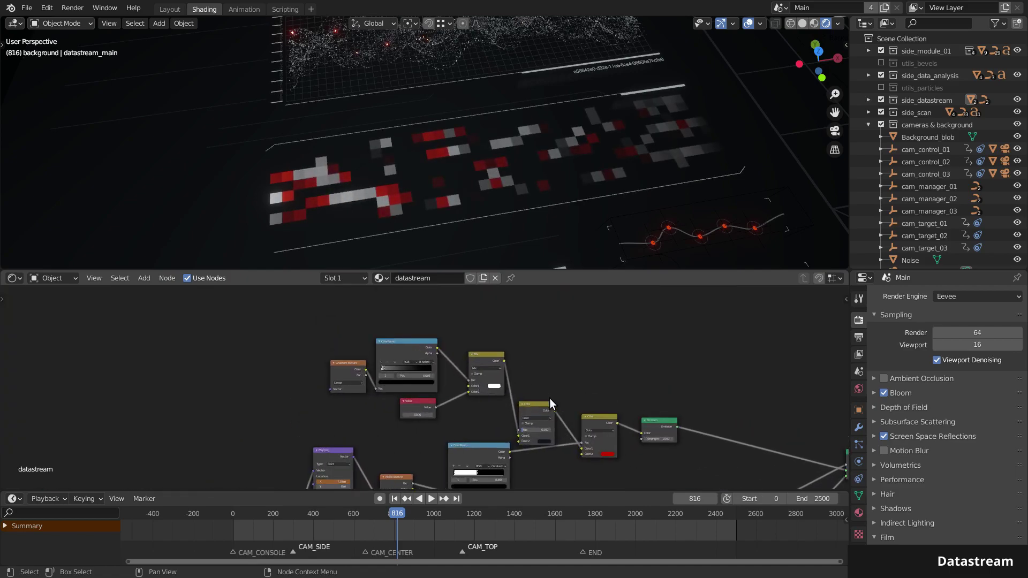
left_click_drag(409, 437, 533, 471)
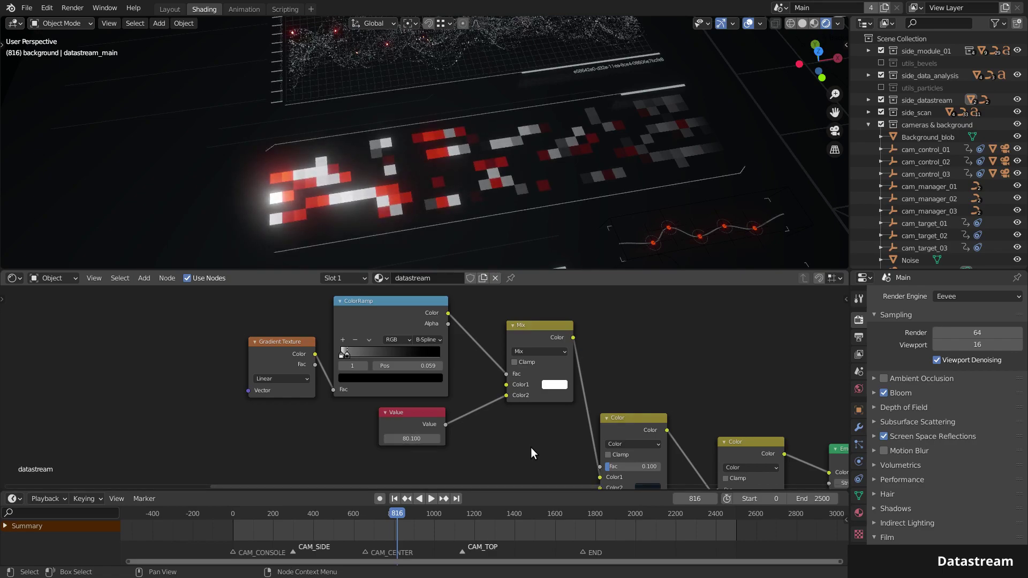
scroll(531, 450, "down", 4)
middle_click_drag(531, 450, 491, 370)
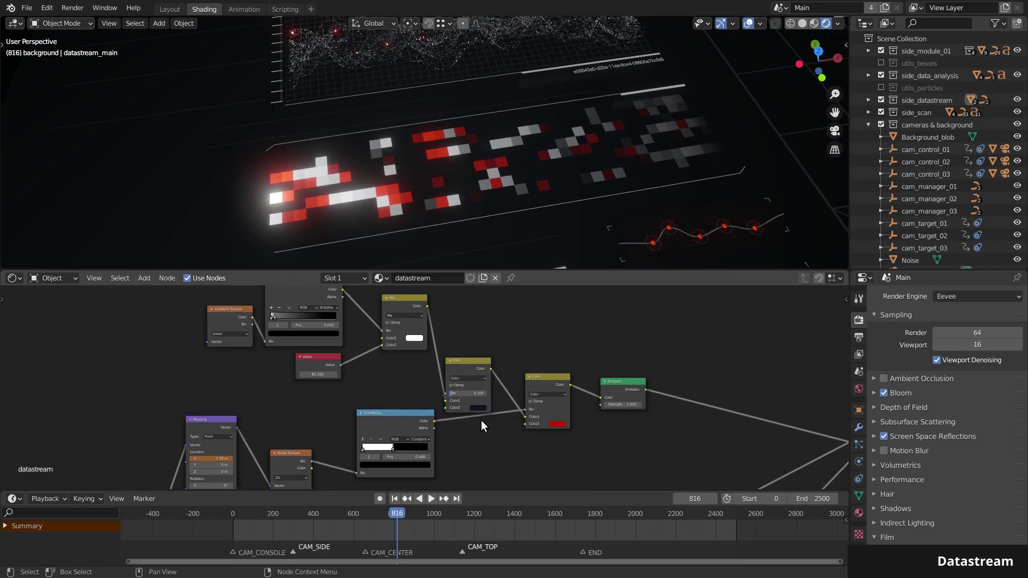
Play the animation and stop it at frame 1005.
key("space")
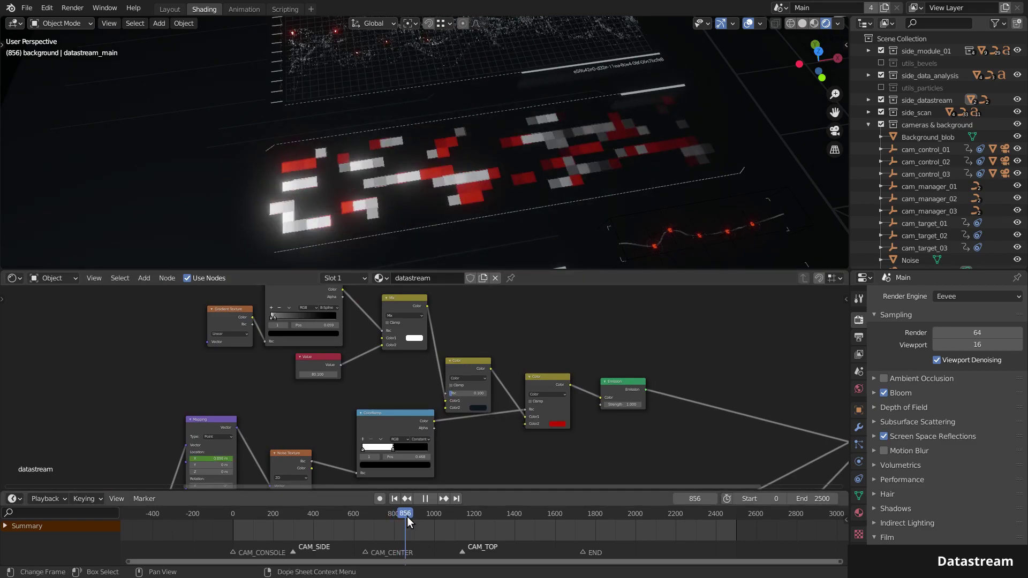
left_click(435, 518)
key("space")
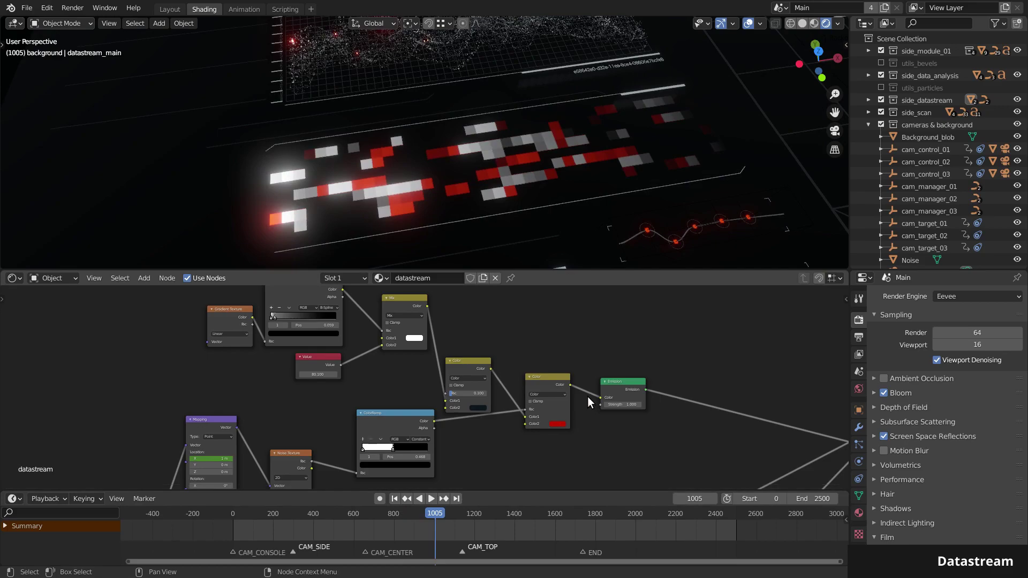
scroll(587, 396, "down", 4)
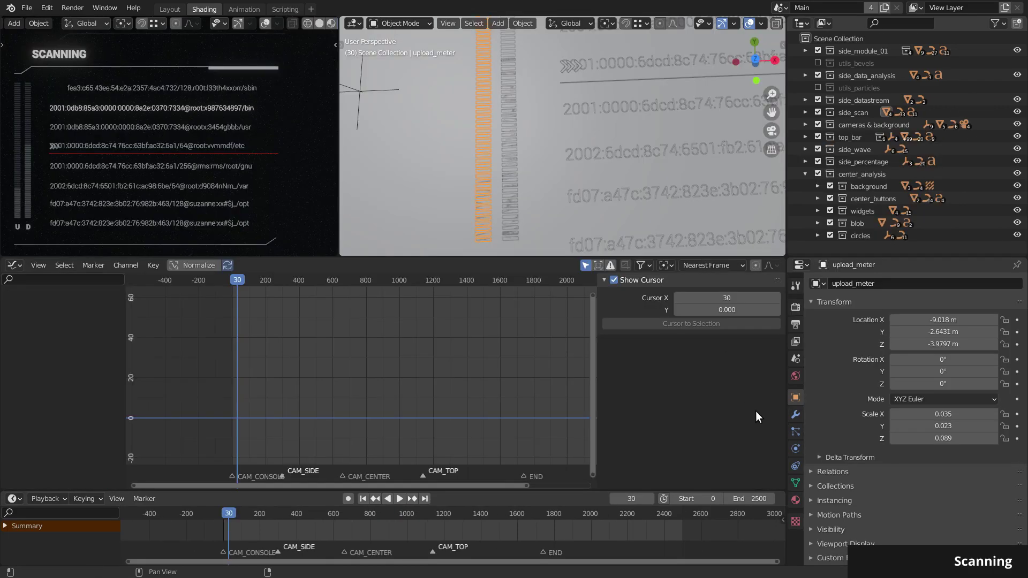
Show the meter object's modifier settings and toggle it into and out of Edit Mode.
left_click(792, 412)
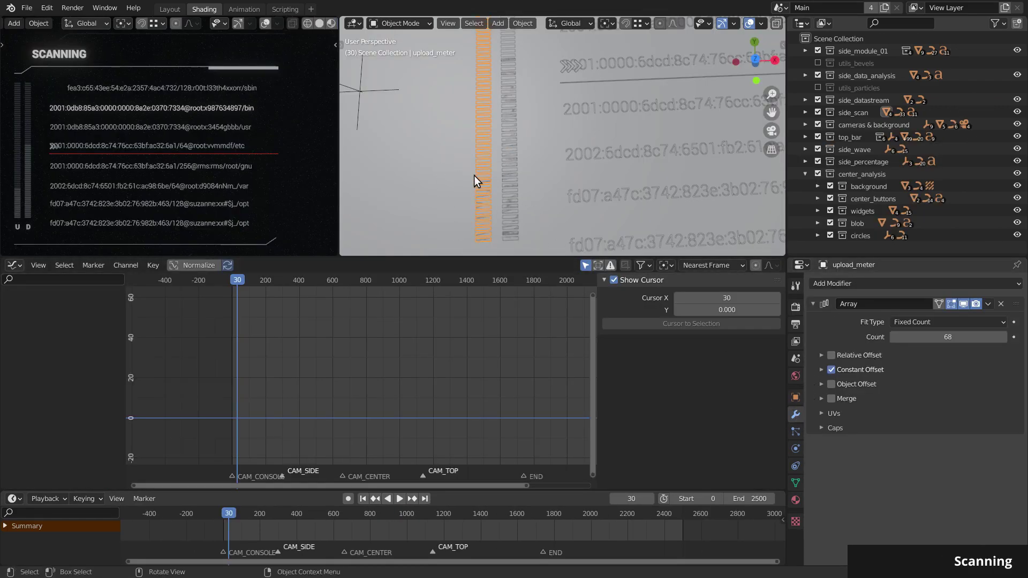
key("Tab")
scroll(505, 167, "down", 5)
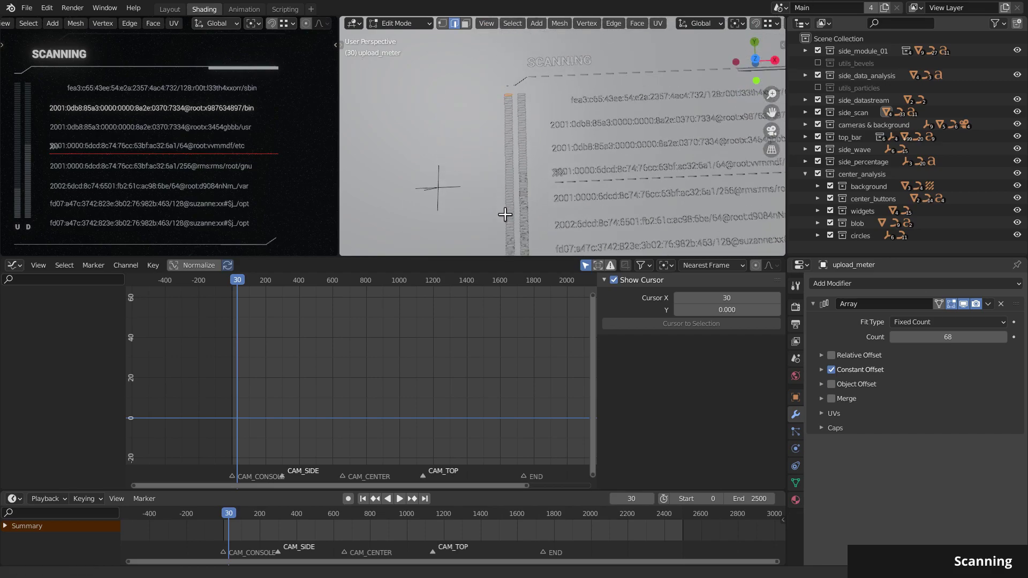
key("Tab")
scroll(531, 179, "down", 3, "shift")
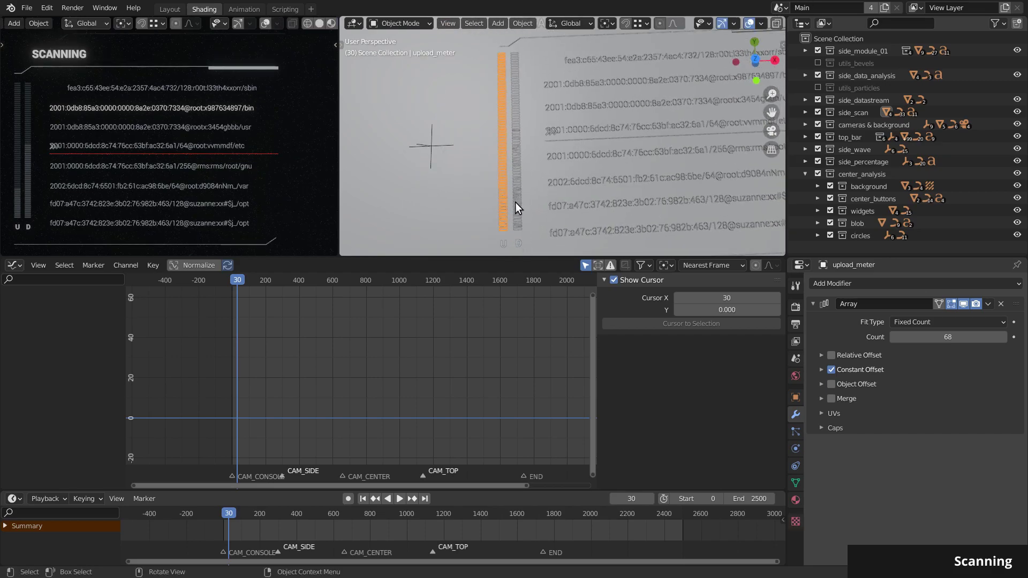
Select the orange upload meter fill bar and enter Edit Mode on it.
left_click(505, 214)
key("Tab")
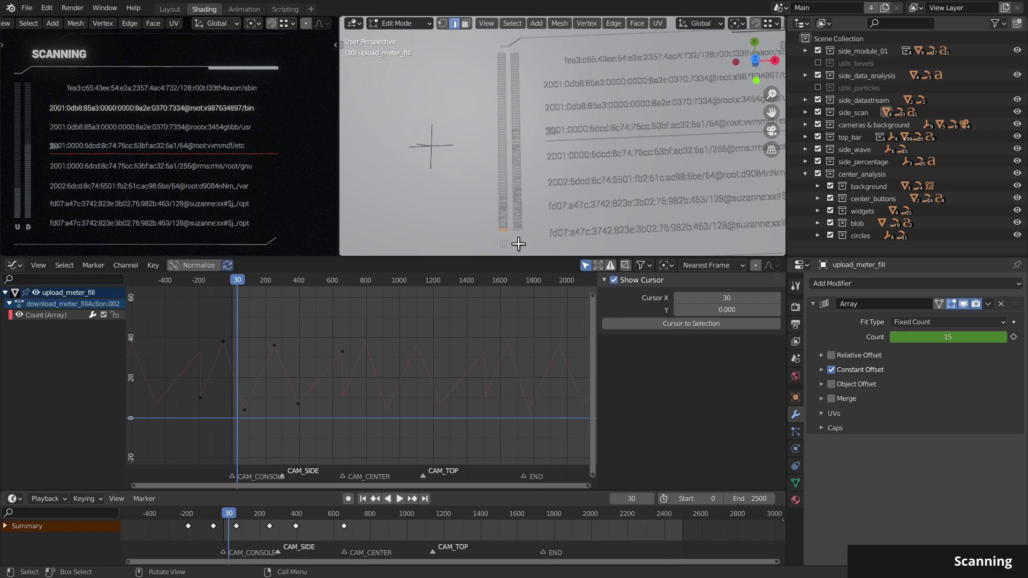
scroll(516, 236, "down", 4, "shift")
scroll(508, 182, "up", 4)
scroll(562, 151, "up", 4, "ctrl")
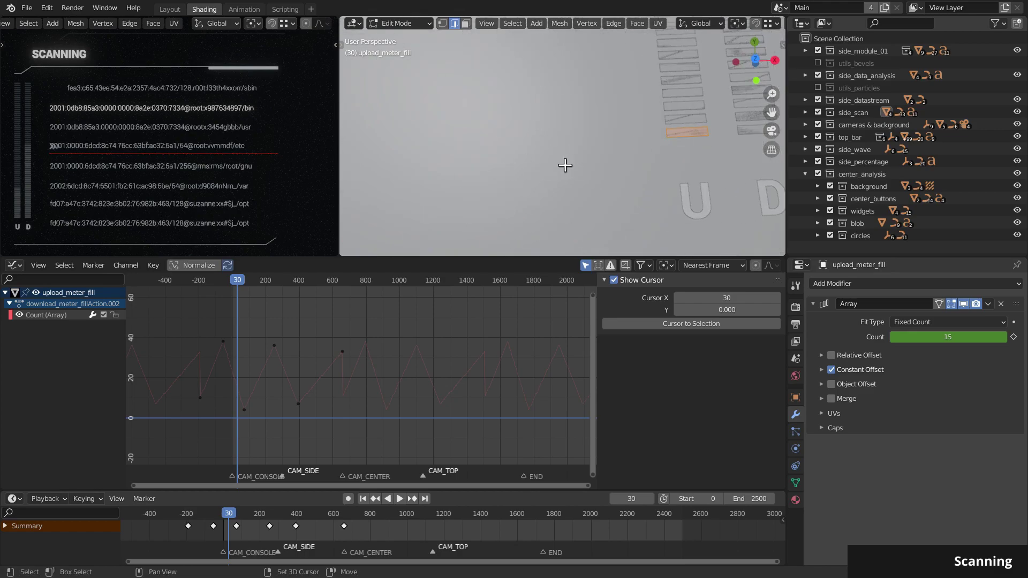
scroll(537, 184, "up", 2)
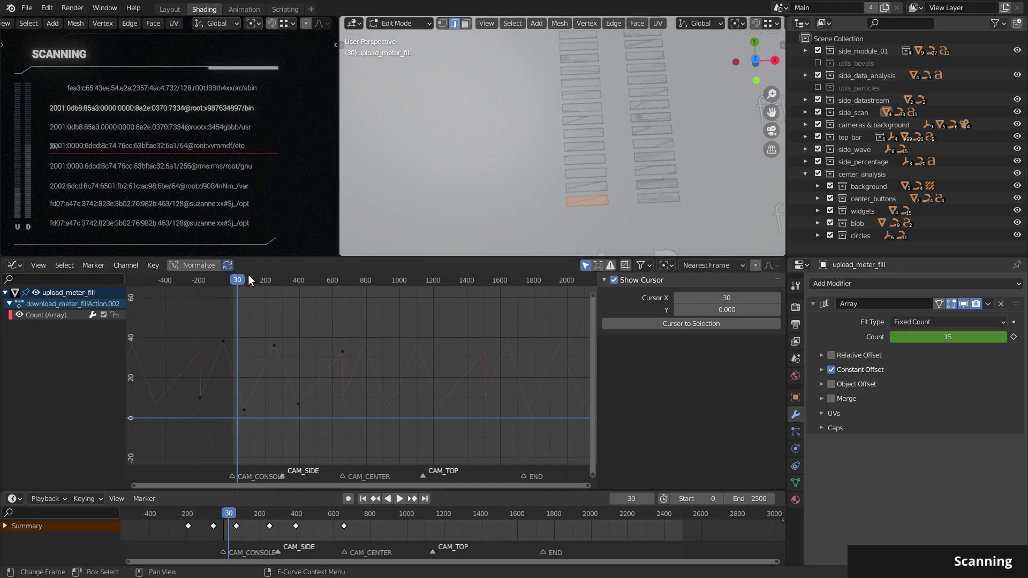
Scrub from frame 302 to about 1309 with the Count curve and Cycles modifier shown.
left_click(282, 278)
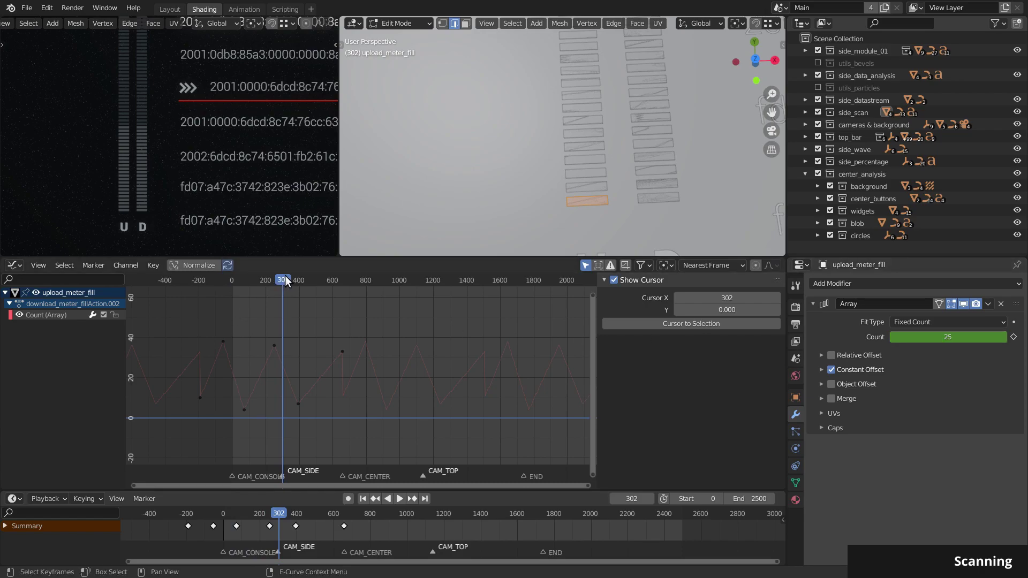
left_click_drag(285, 275, 361, 281)
left_click(72, 316)
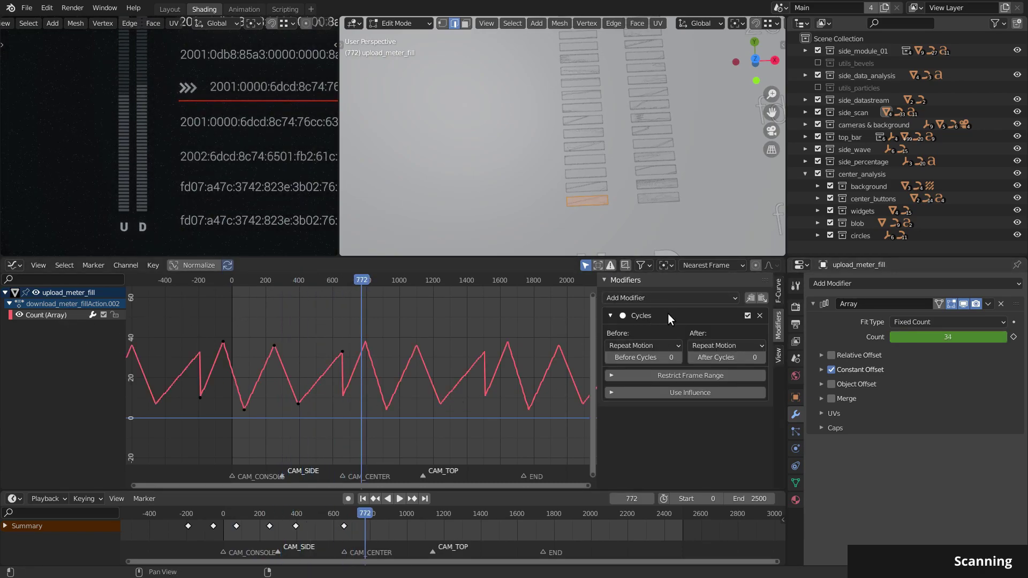
left_click_drag(359, 280, 515, 305)
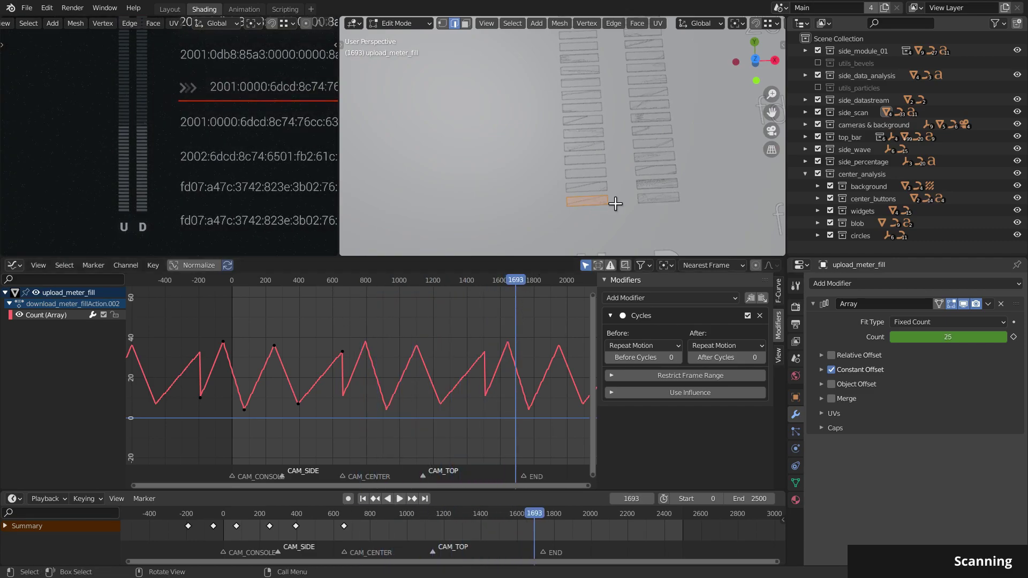
key("Tab")
Select the download meter column, then the orange download_meter_fill.
left_click(646, 197)
middle_click_drag(647, 197, 548, 141)
left_click(524, 239)
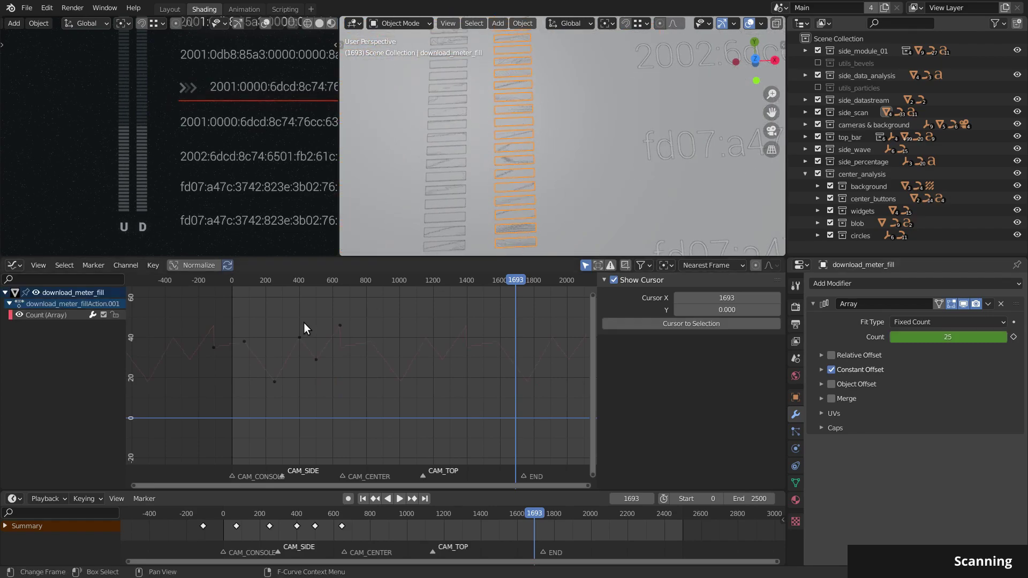
Jump back near the start and cycle through the overlapping selected_icon arrows until Empty.027 is selected.
key("shift+Left")
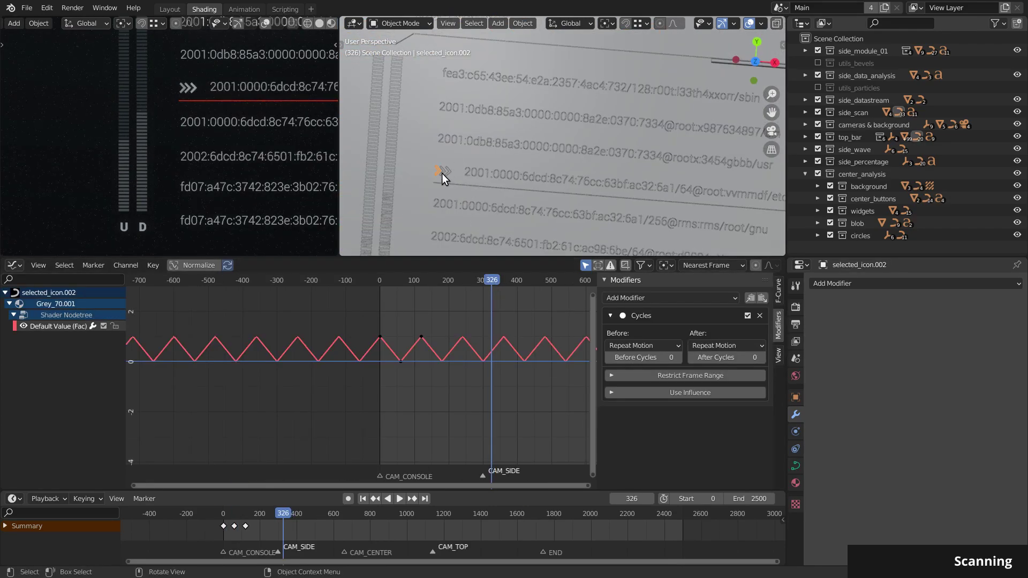
left_click(449, 172)
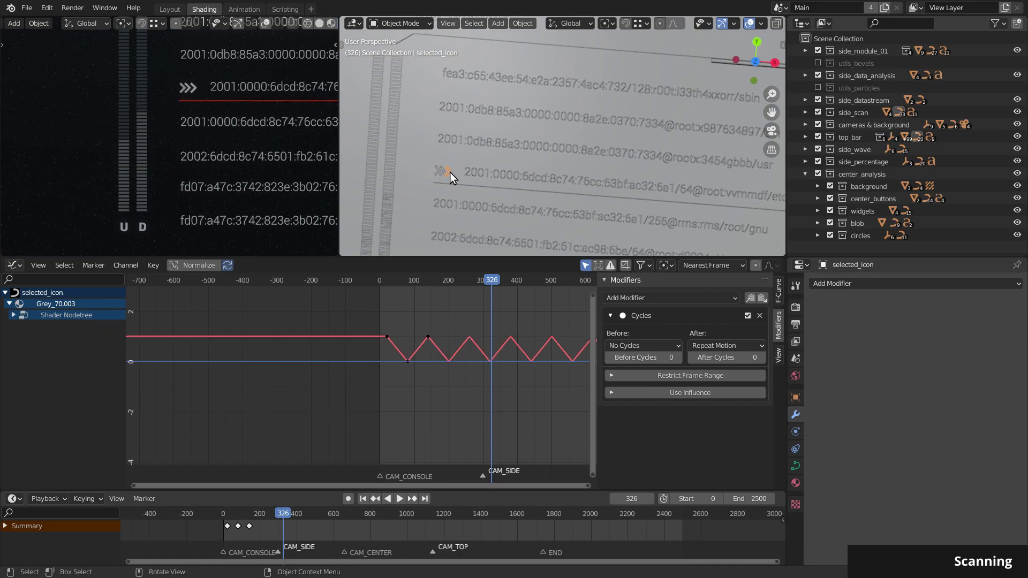
left_click(438, 171)
left_click(442, 171)
left_click(448, 173)
left_click(438, 172)
left_click(441, 172)
left_click(441, 172)
Play and scrub the Graph Editor playhead through Empty.027's stepped Y Location keys, stopping near frame 202.
key("space")
left_click_drag(408, 290, 277, 304)
key("space")
key("space")
left_click_drag(318, 281, 358, 291)
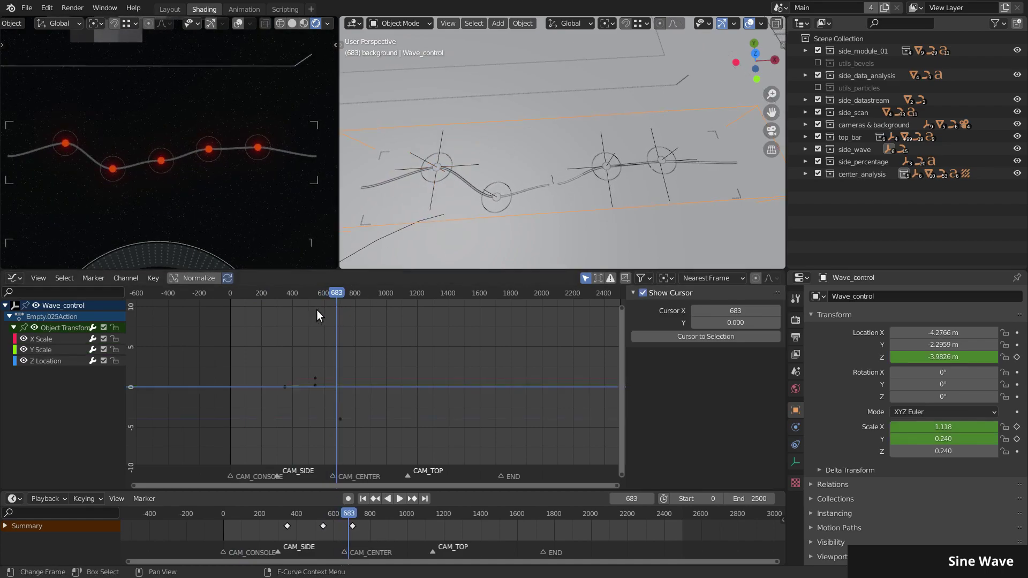
Select side_wave, collapse its Hook modifier panels, and move one wave hook empty with G.
left_click(525, 172)
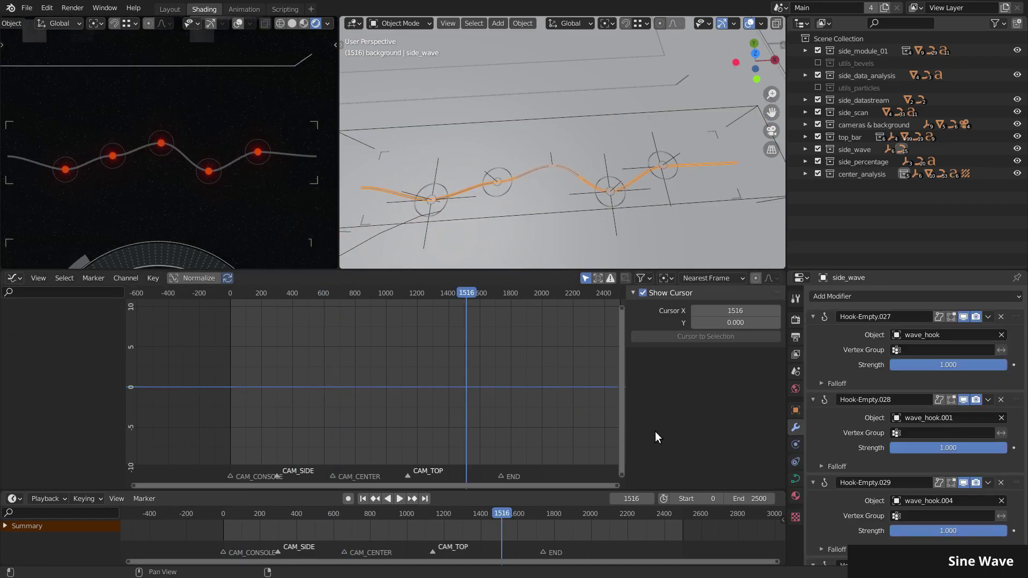
left_click_drag(814, 321, 817, 457)
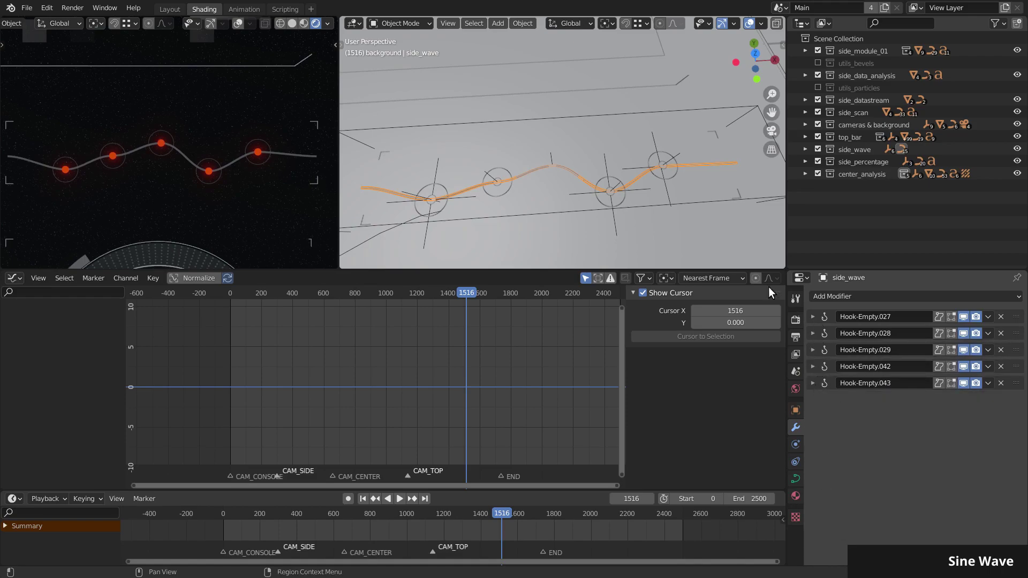
left_click(616, 227)
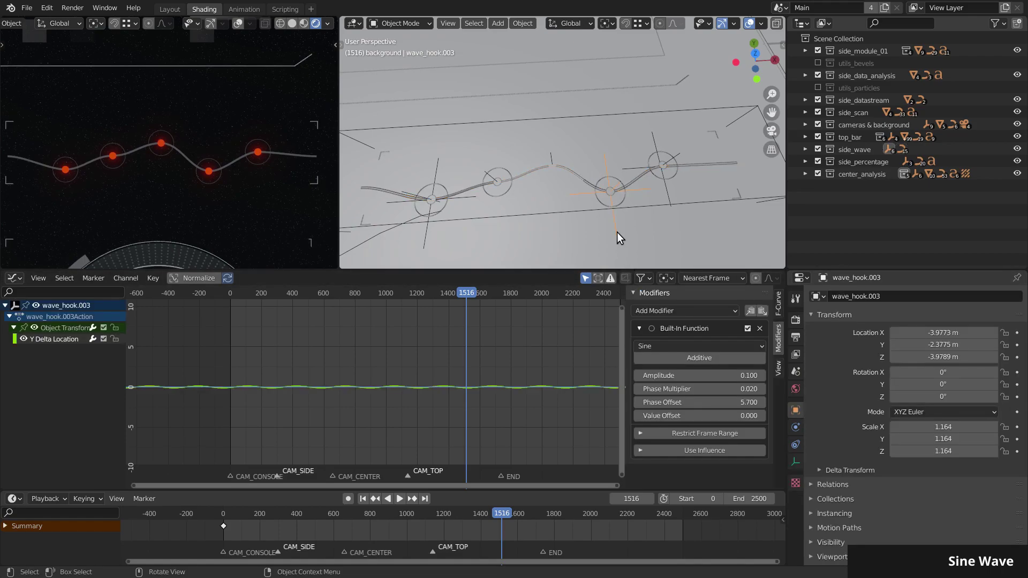
key("g")
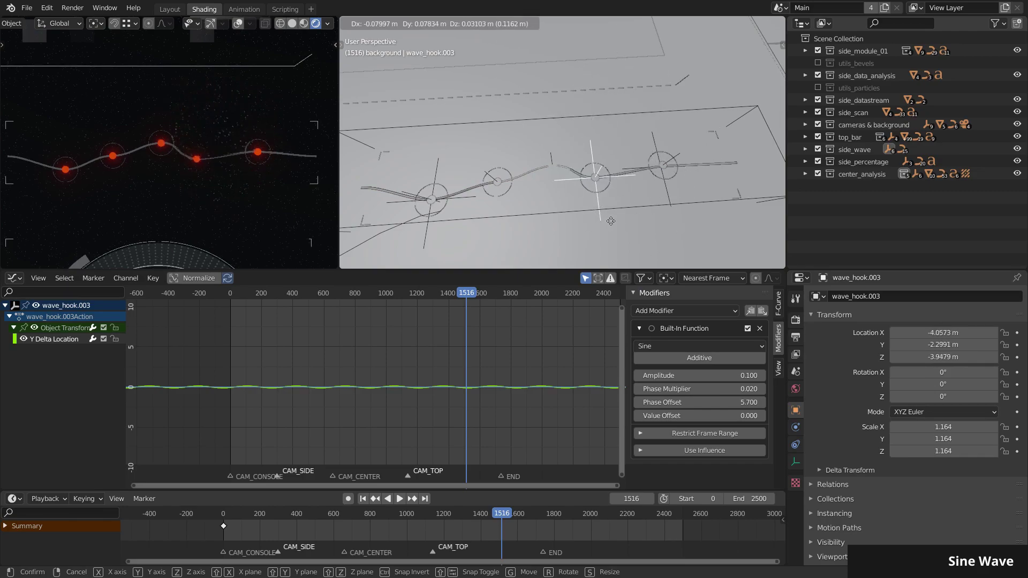
left_click(624, 209)
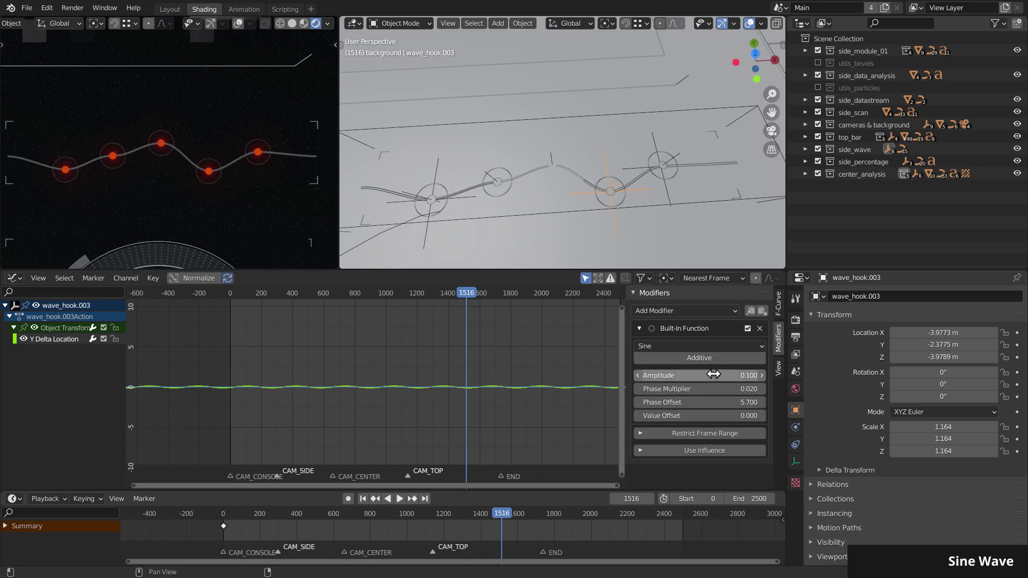
Scrub the timeline to frames 1000 and 1480 while selecting each wave hook empty to compare sine offsets.
left_click_drag(310, 293, 416, 300)
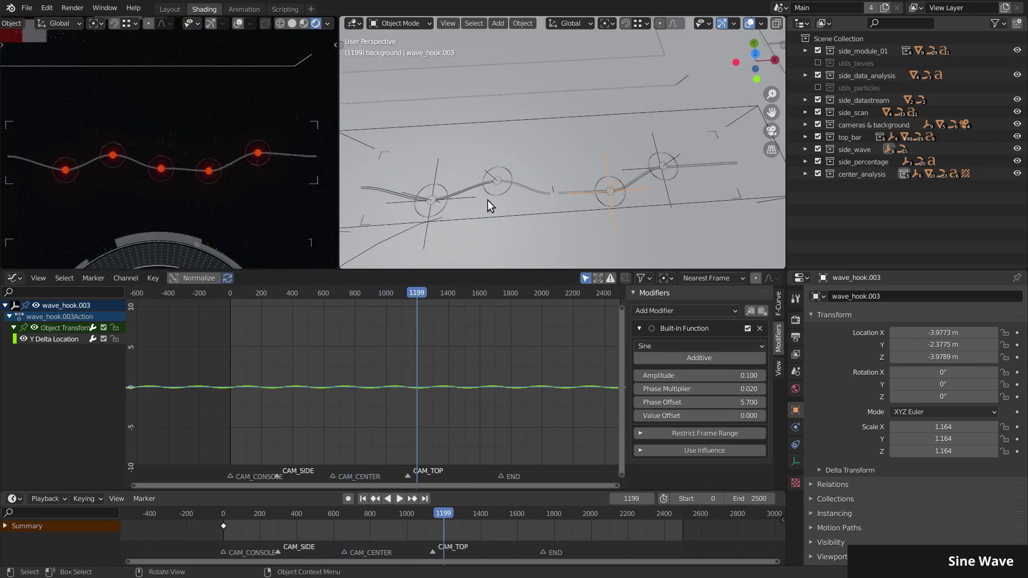
left_click(489, 175)
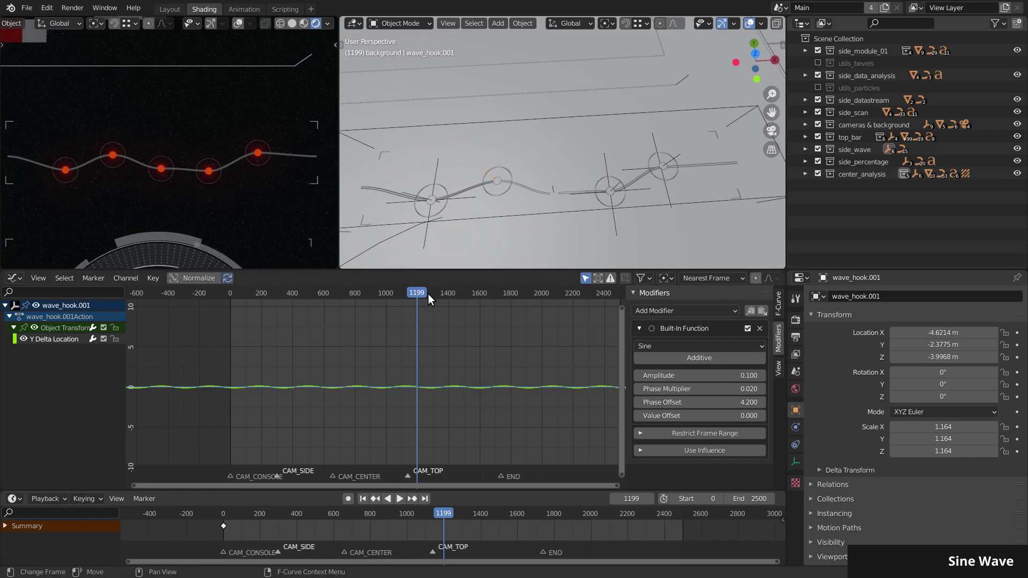
left_click_drag(429, 293, 460, 298)
left_click(425, 242)
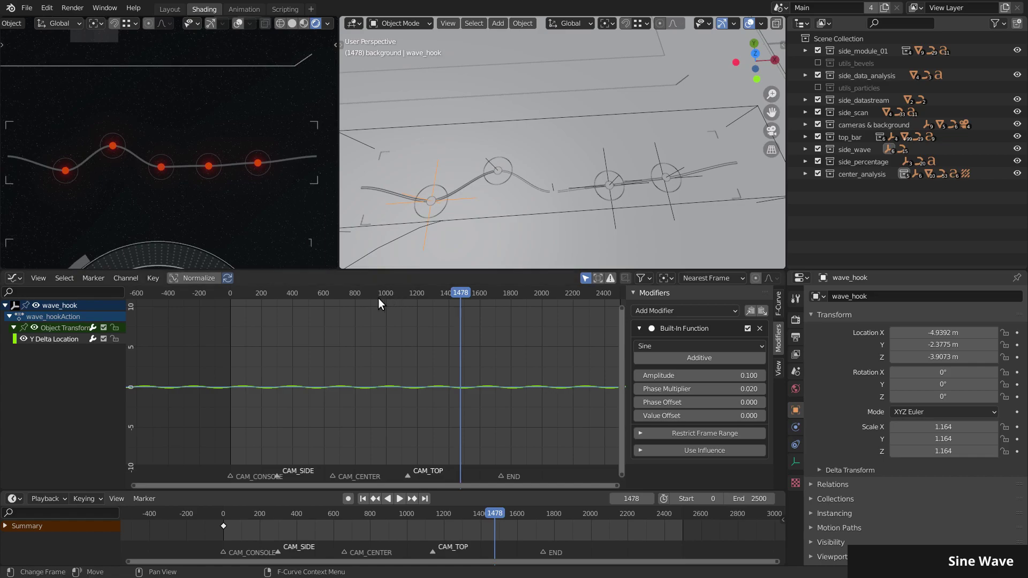
mouse_move(378, 298)
left_mouse_down()
mouse_move(324, 293)
mouse_move(382, 293)
left_mouse_up()
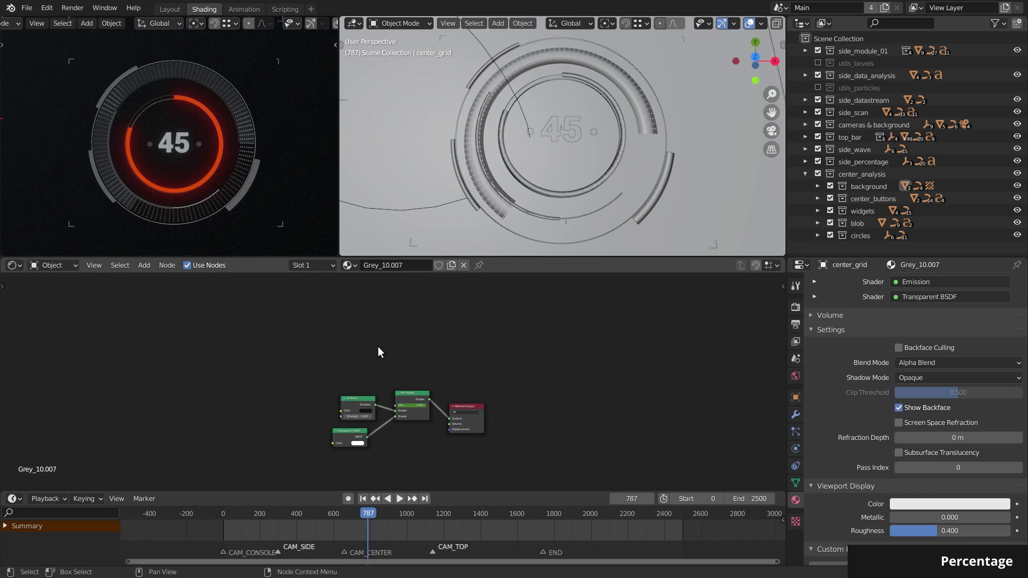
Switch the node editor area to a Graph Editor and play the animation.
left_click(13, 265)
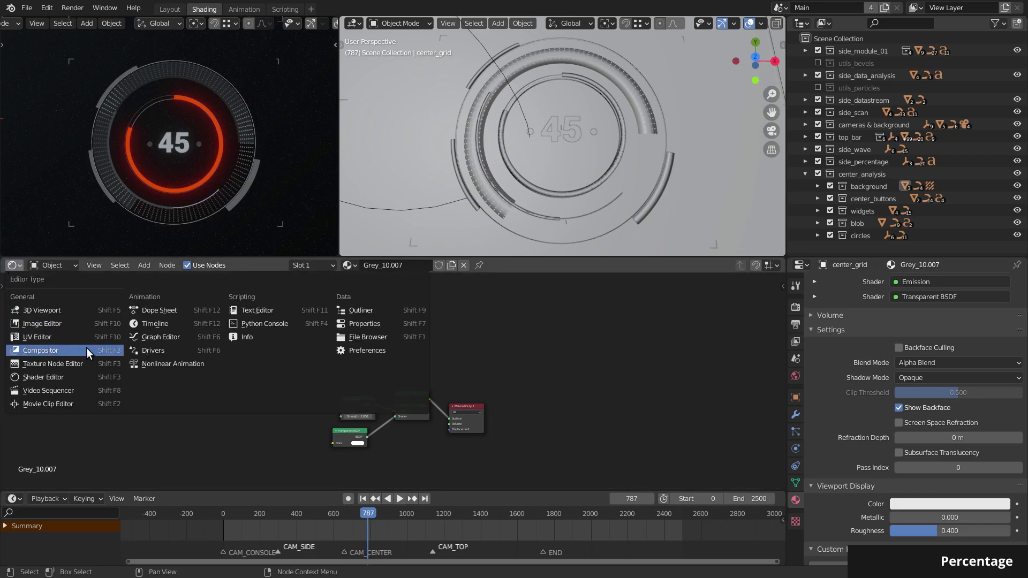
left_click(155, 337)
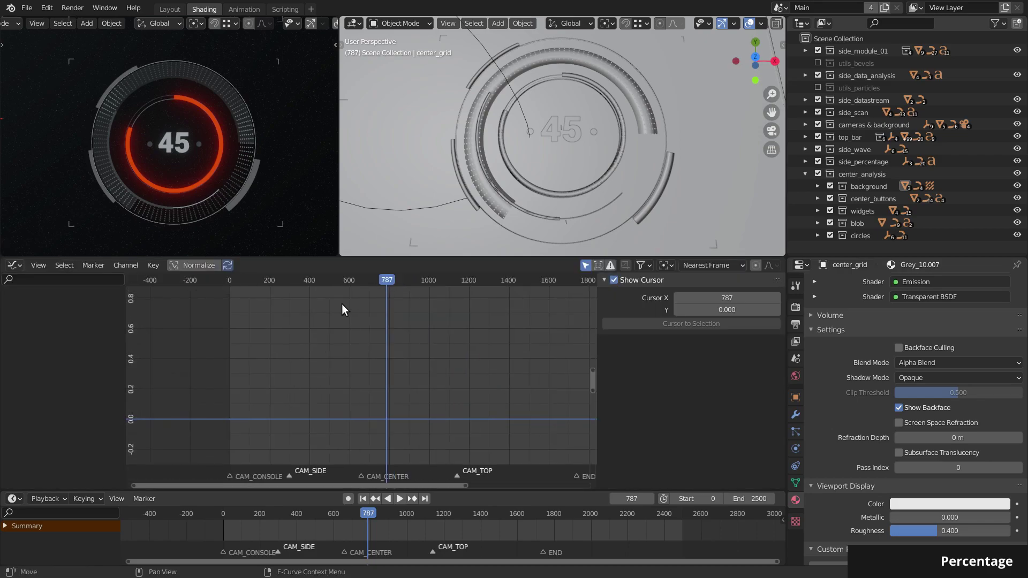
key("space")
left_click_drag(322, 279, 354, 298)
Select percent_circle.010, frame its rotation curve, and zoom the graph to frames 300–520 around frame 397.
left_click(525, 236)
key("Home")
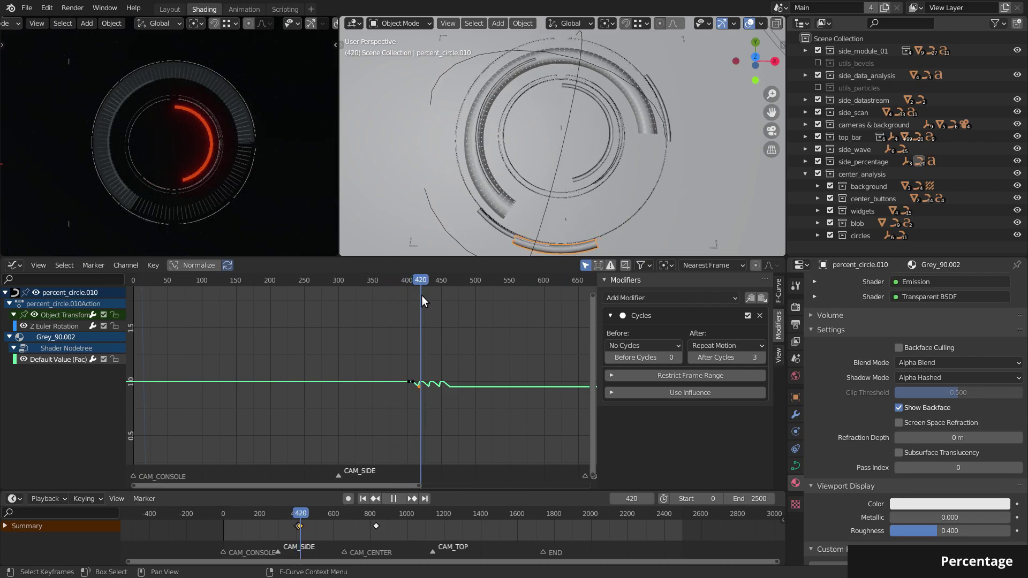
key("space")
middle_click_drag(443, 355, 351, 281, "ctrl")
left_click(333, 281)
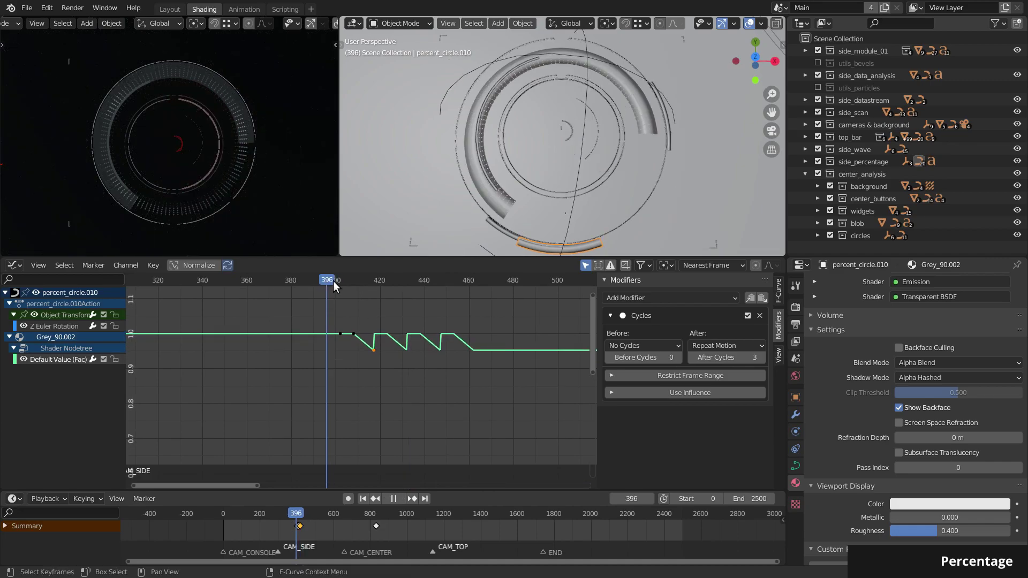
Play and fit the curve, then show the Z Euler Rotation channel's Noise modifier at frame 1413.
key("space")
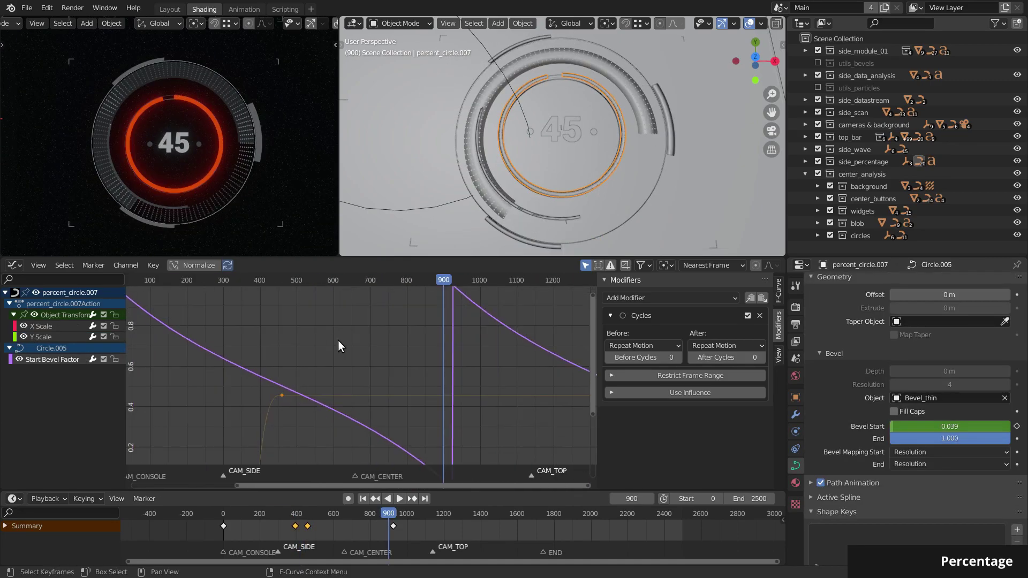
key("Home")
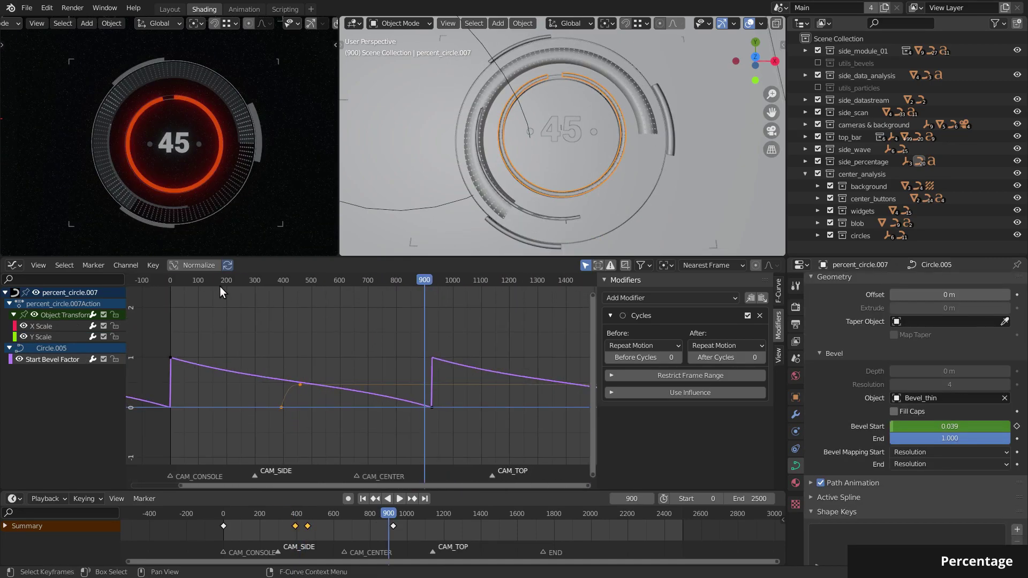
left_click_drag(169, 280, 392, 365)
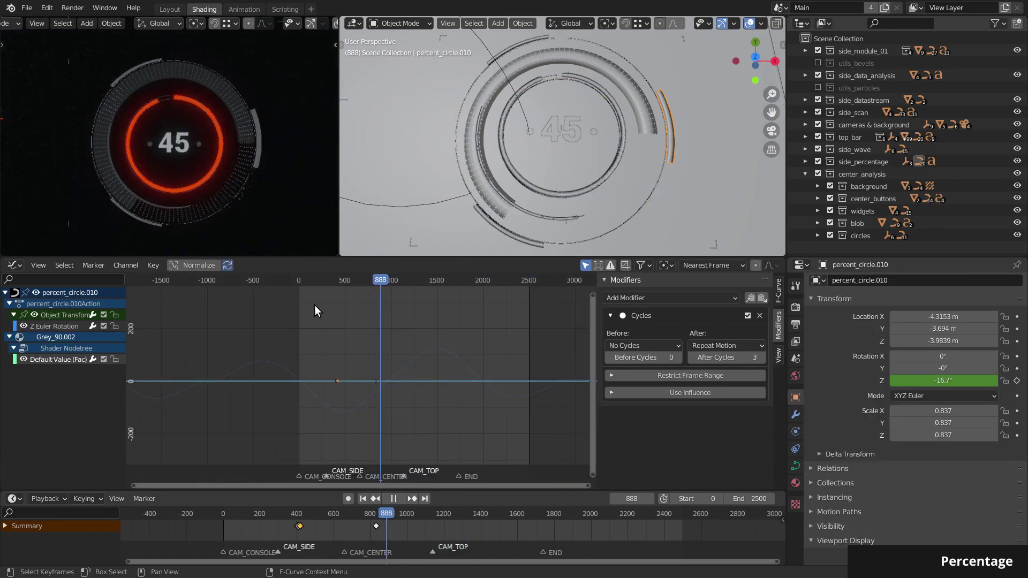
key("space")
left_click(62, 326)
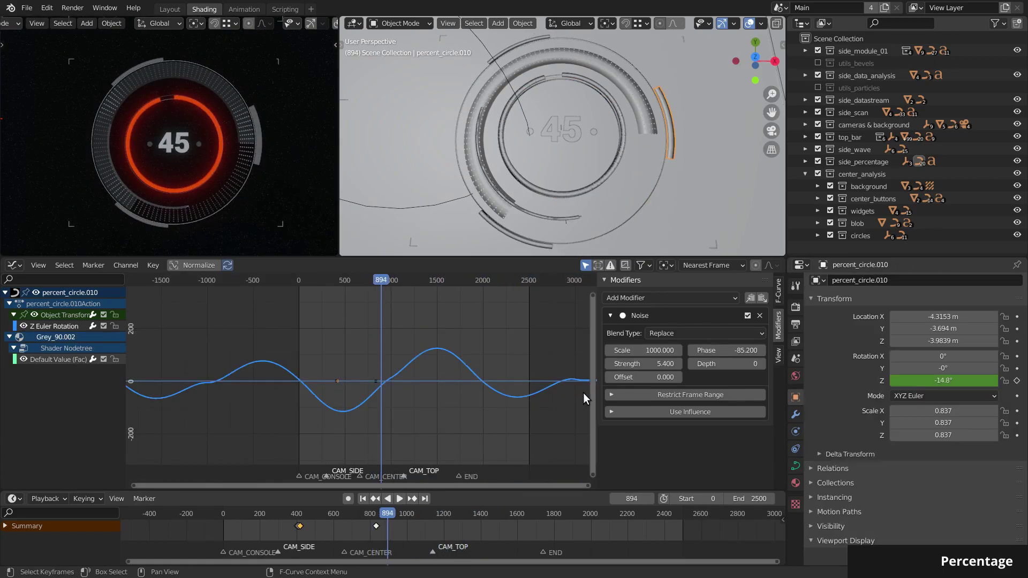
left_click_drag(378, 281, 452, 313)
Select percent_circle.009, view its Rotation Z driver without changing it, and scrub the timeline.
left_click(597, 210)
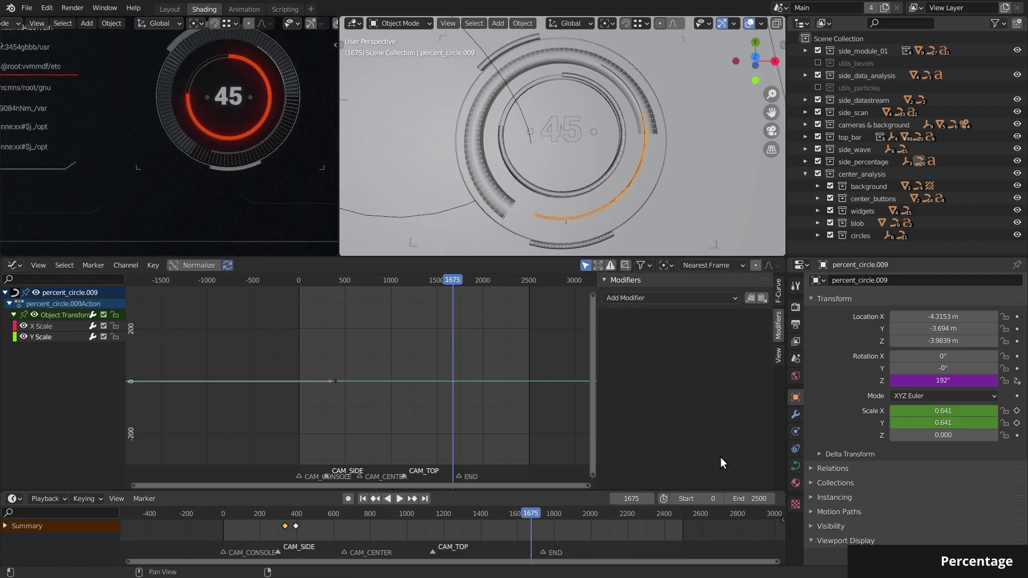
left_click(926, 380)
key("Return")
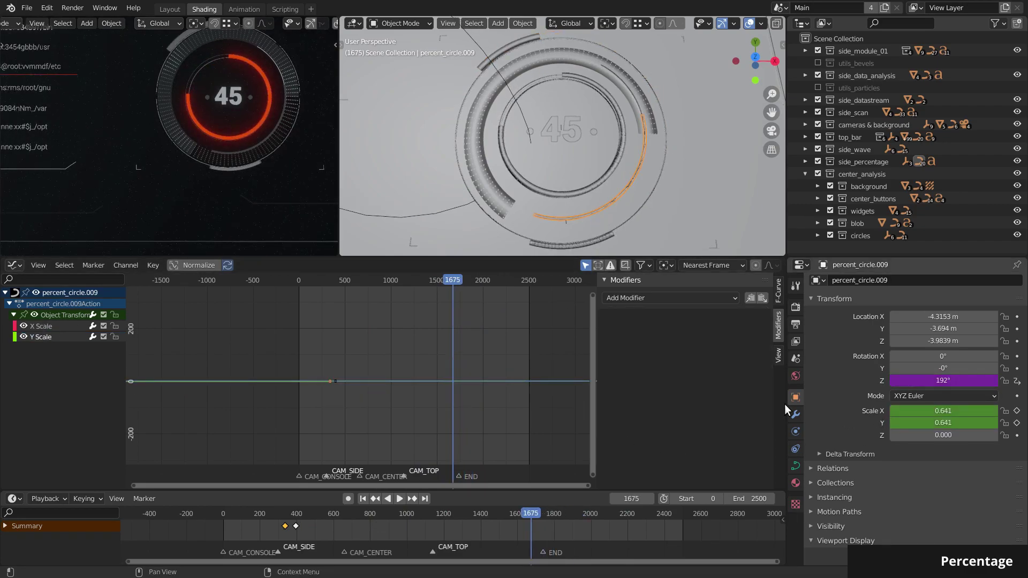
left_click_drag(310, 279, 426, 294)
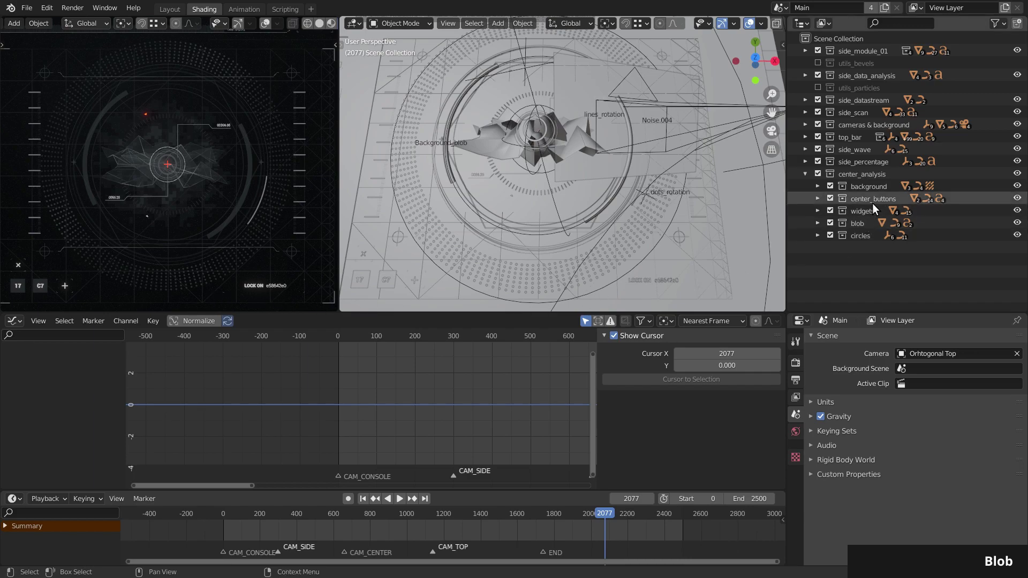
Untick the background, center_buttons, widgets, blob and circles collections under center_analysis.
left_click(829, 185)
left_click(830, 198)
left_click(829, 210)
left_click(829, 223)
left_click(830, 235)
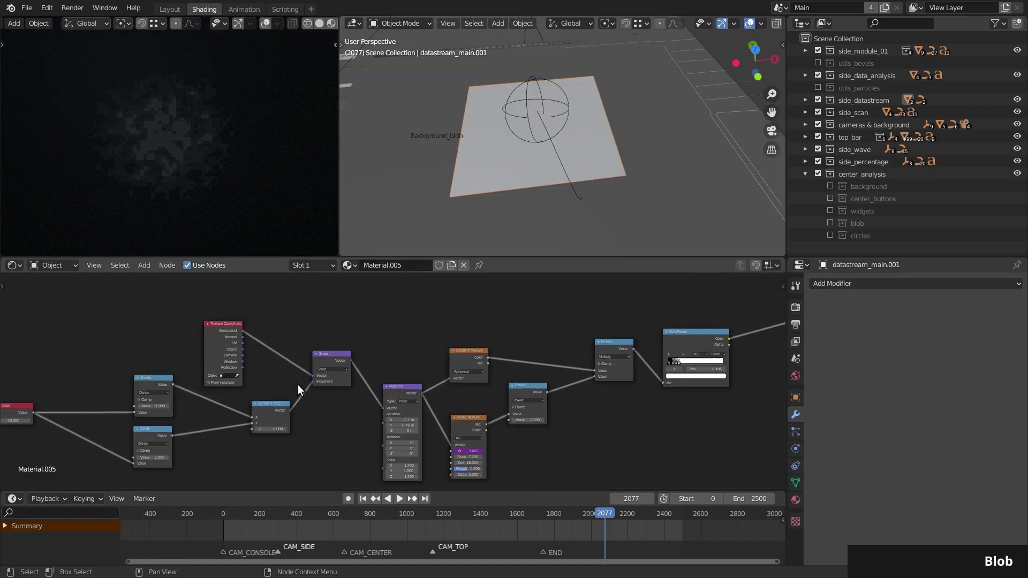
In Material.005's node tree, move the Value node right and raise it from 18.300 to 40.000.
scroll(297, 384, "up", 2)
middle_click_drag(249, 374, 469, 335)
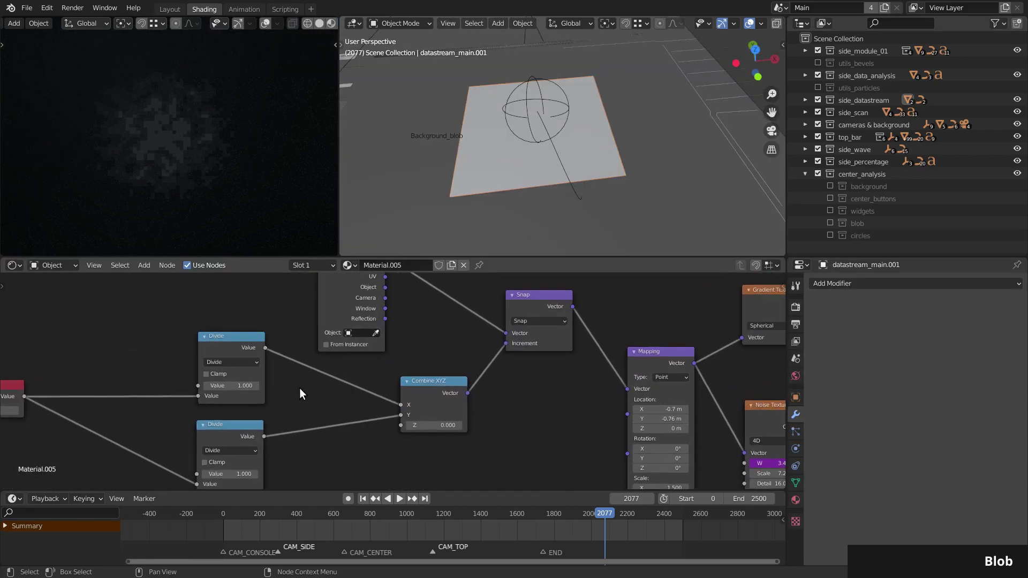
middle_click_drag(280, 390, 387, 391)
left_click_drag(105, 383, 262, 402)
left_click_drag(193, 399, 353, 402)
Review the Noise Texture's W driver frame/600 while playing from frame 1066 to 1553.
middle_click_drag(661, 313, 483, 323)
middle_click_drag(624, 364, 278, 275)
left_click(415, 514)
key("space")
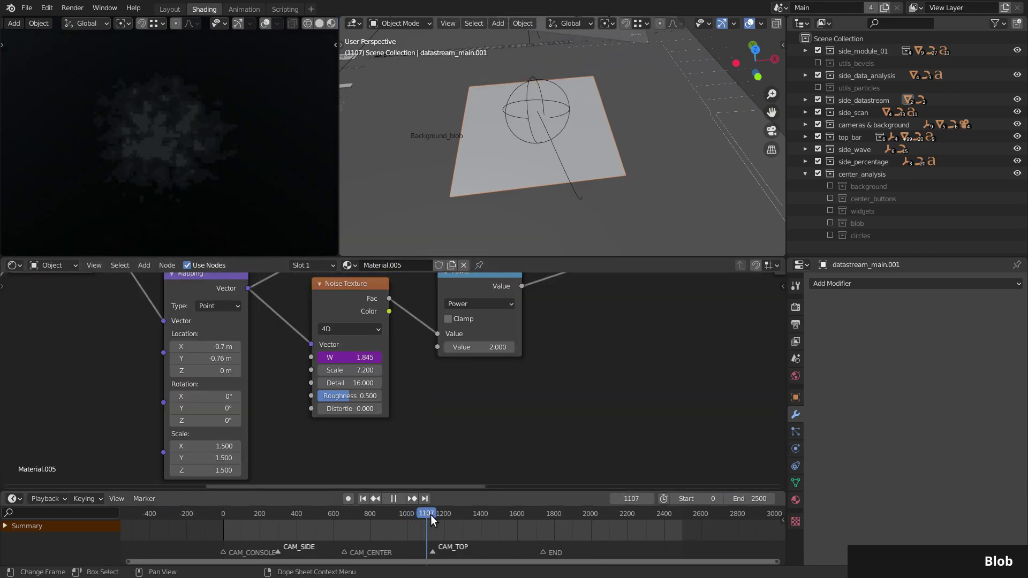
key("space")
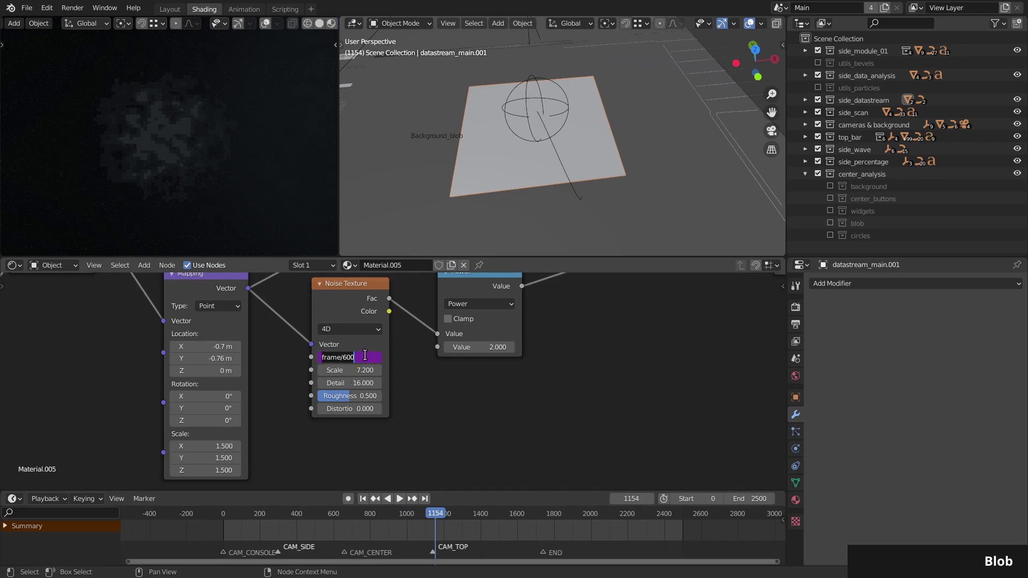
left_click(364, 356)
key("Return")
key("space")
left_click_drag(445, 514, 482, 540)
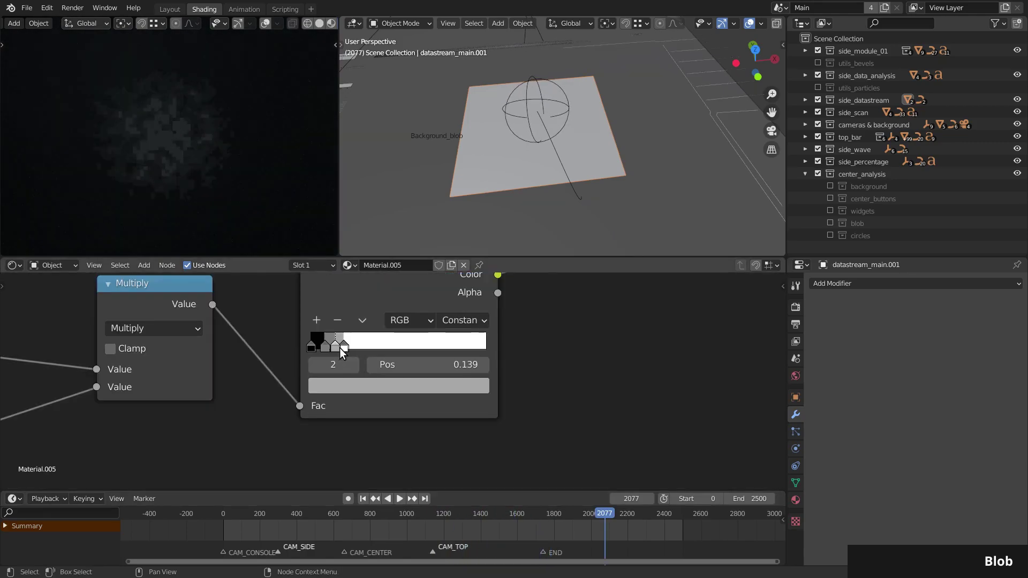
Shift a ColorRamp stop to position 0.066 and raise the Power node's value to 5.500.
mouse_move(344, 348)
left_mouse_down()
mouse_move(393, 351)
mouse_move(311, 348)
mouse_move(326, 349)
left_mouse_up()
left_click(343, 346)
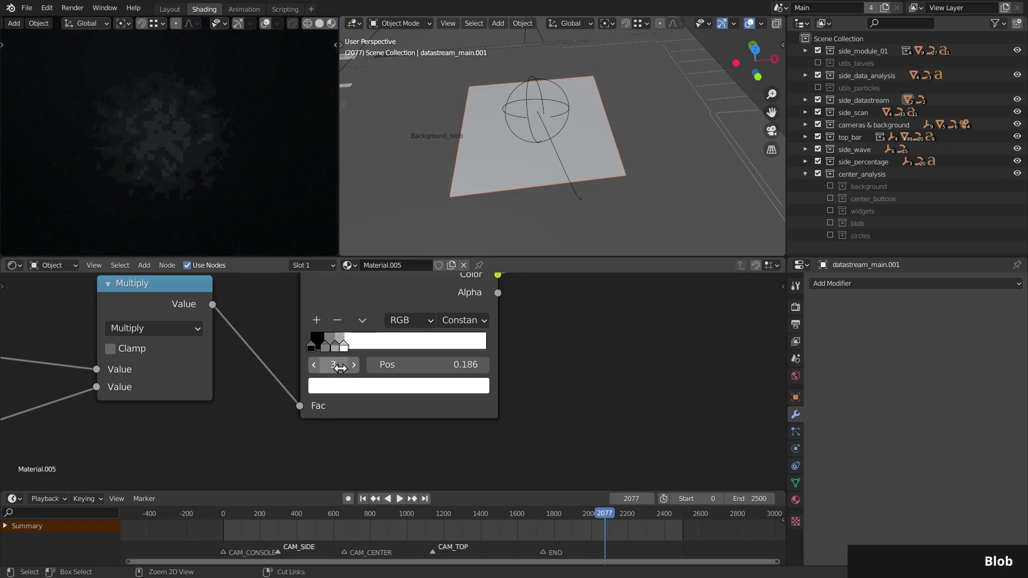
scroll(345, 349, "down", 5)
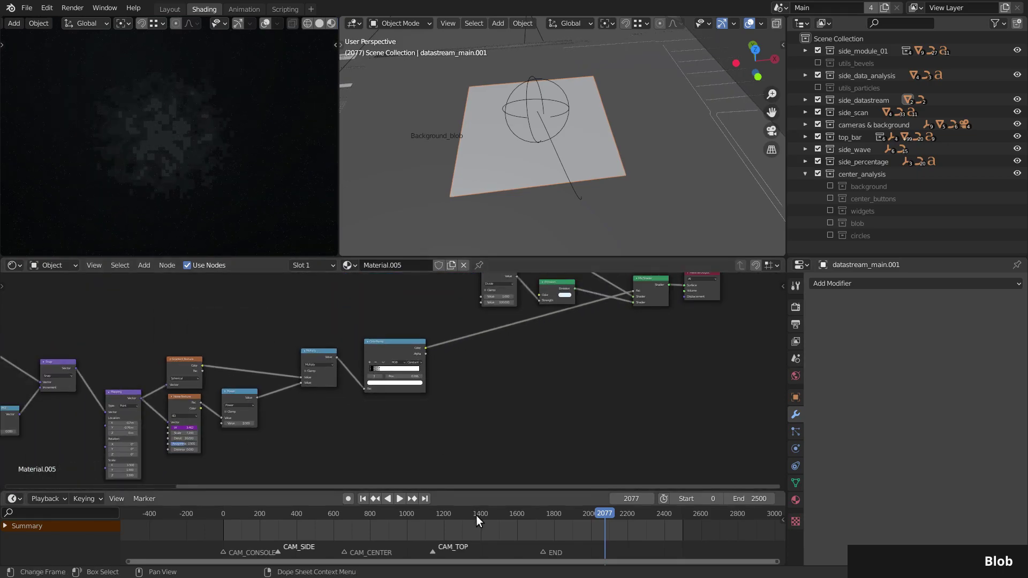
left_click_drag(477, 515, 417, 515)
scroll(389, 423, "up", 2)
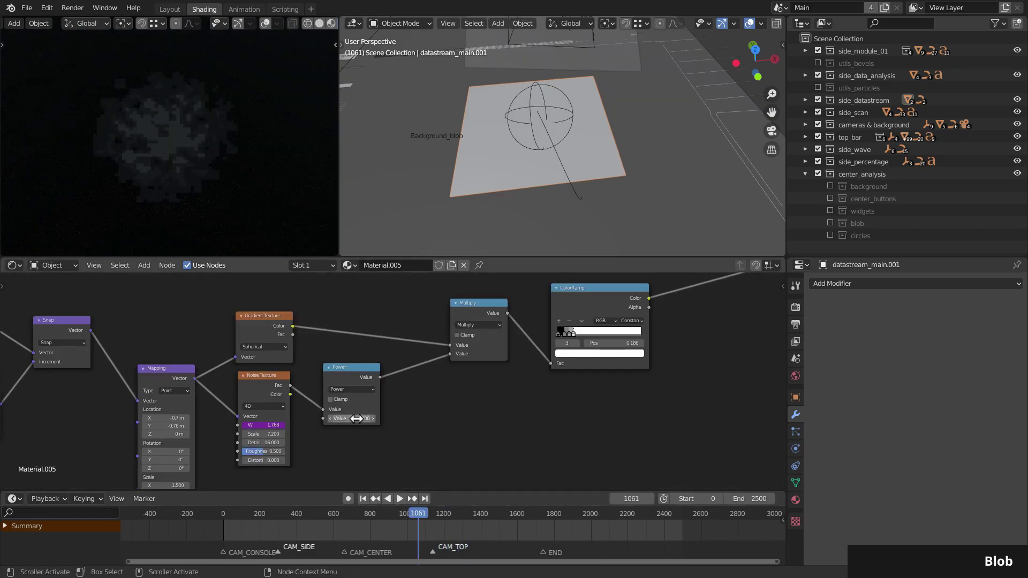
left_click_drag(356, 419, 463, 437)
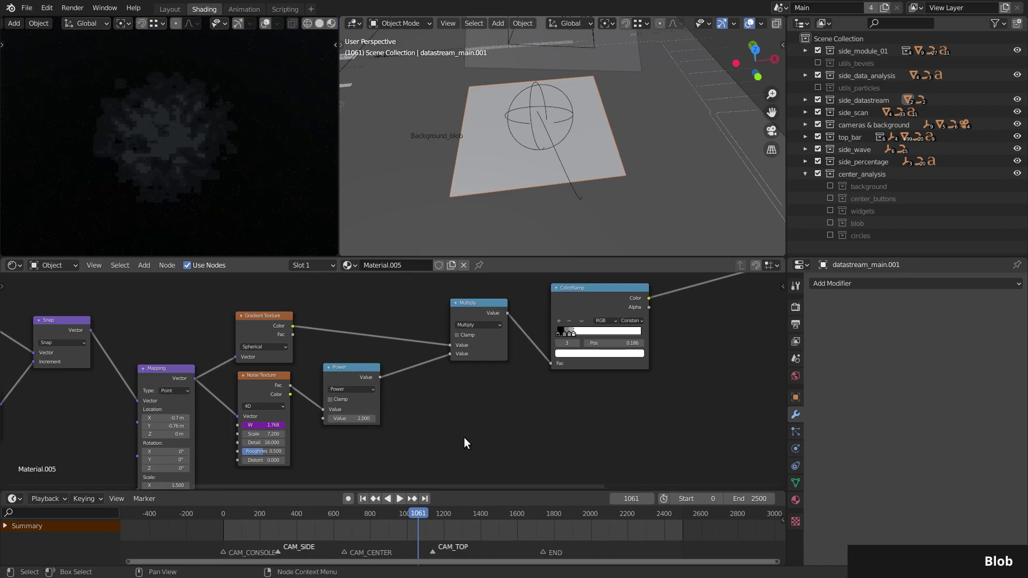
Move the Transparent BSDF node below the Emission node and expand it.
middle_click_drag(485, 400, 315, 432)
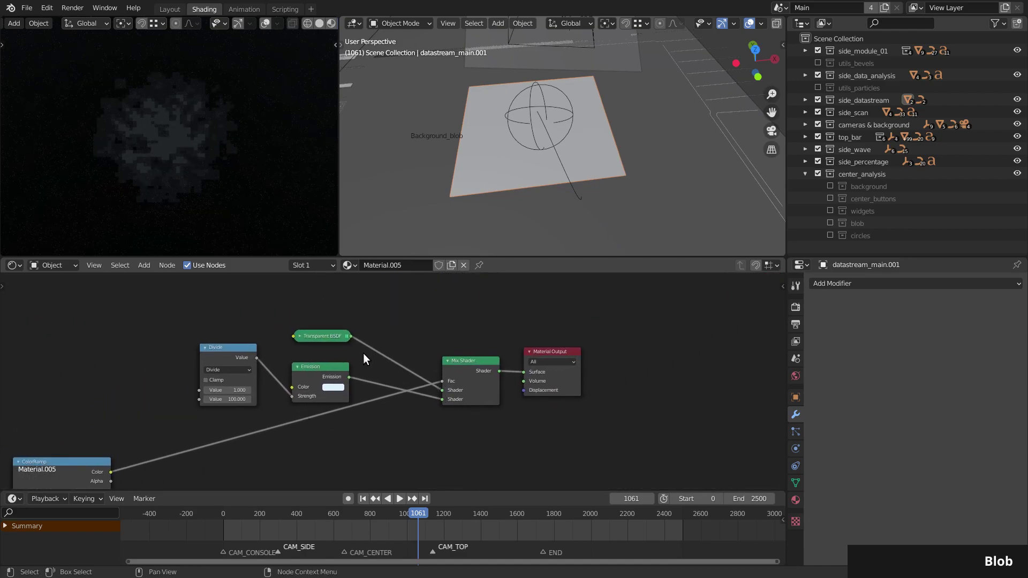
left_click_drag(326, 336, 298, 430)
left_click(299, 447)
Inspect center_grid_diagonals, Background_blob and center_grid's Decimate and Wireframe modifiers while orbiting the grid.
scroll(619, 123, "up", 5)
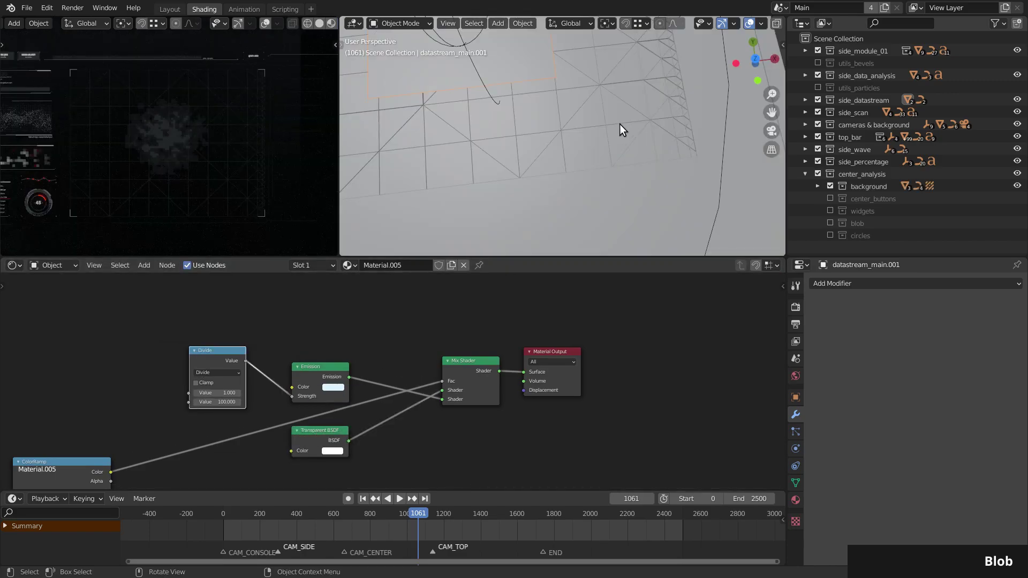
left_click(619, 124)
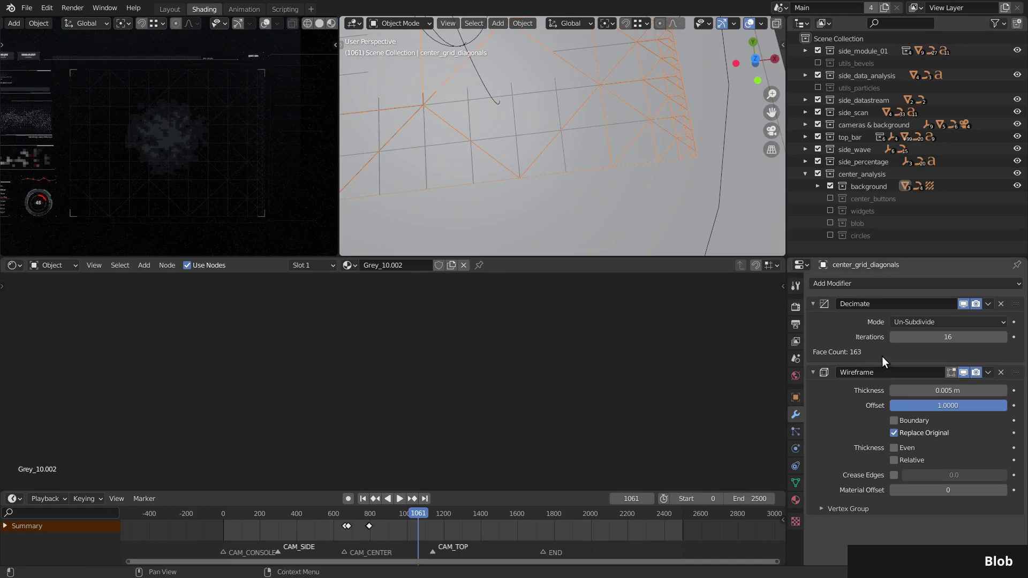
left_click(559, 130)
left_click(560, 130)
left_click(561, 132)
left_click(562, 136)
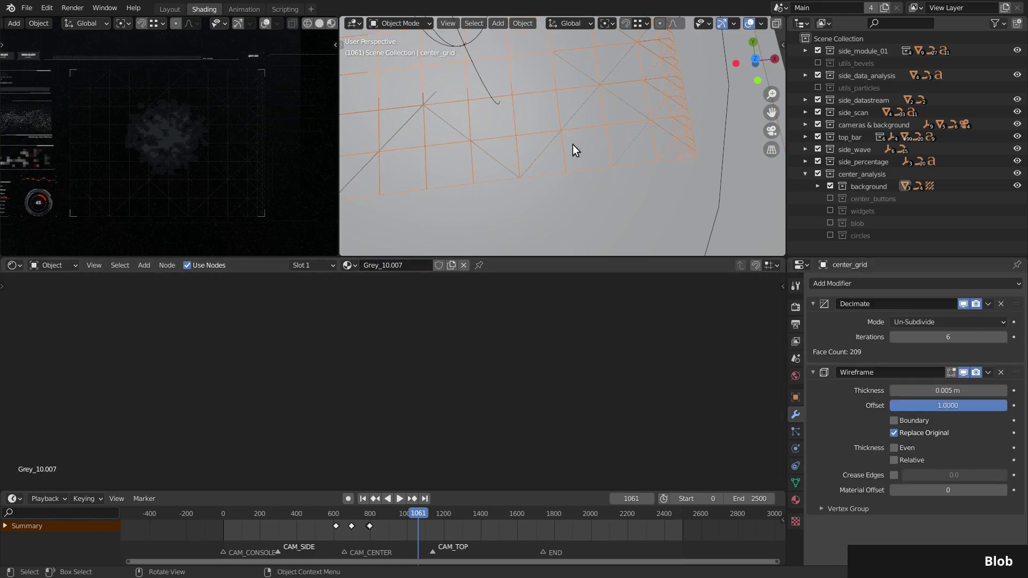
middle_click_drag(572, 143, 629, 177)
left_click(625, 169)
middle_click_drag(634, 141, 749, 177)
Re-enable the center_buttons collection and orbit over the grid to see the 17 and C7 buttons.
left_click(828, 197)
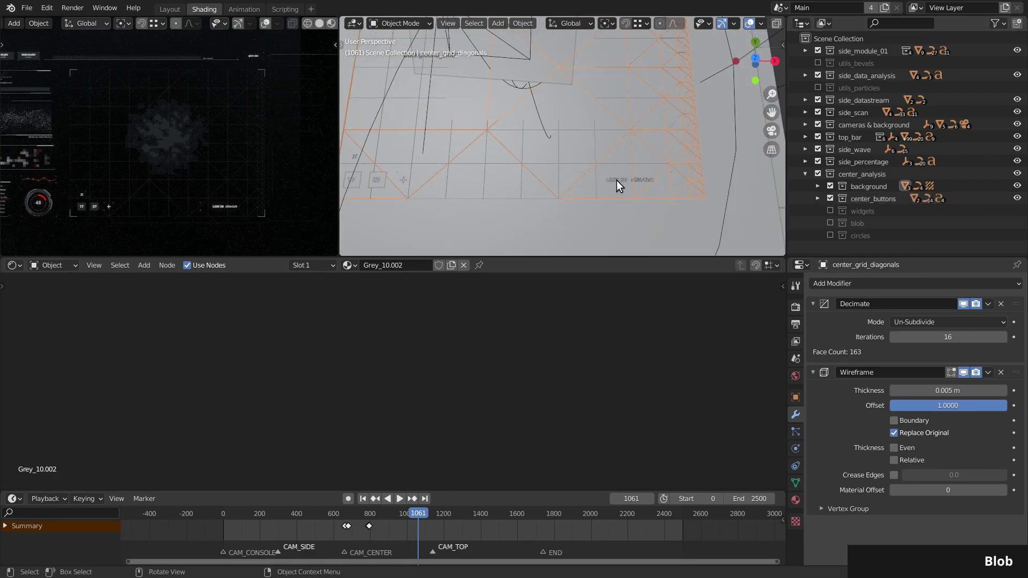
scroll(613, 178, "up", 3)
middle_click_drag(612, 178, 576, 150)
middle_click_drag(569, 188, 579, 121)
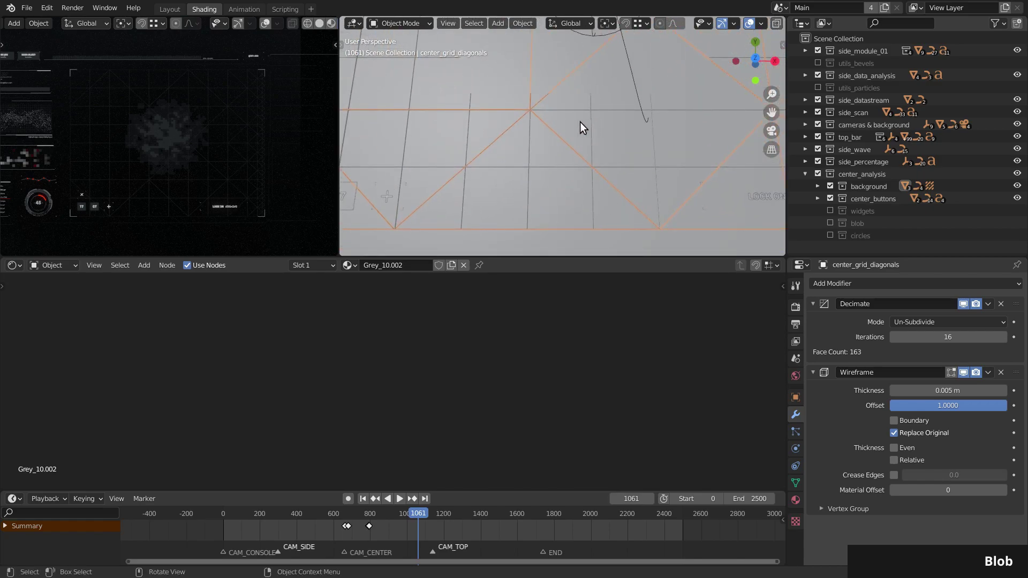
Re-enable the widgets collection, inspect center_measure_ticks, then re-enable the blob collection.
left_click(830, 210)
scroll(123, 198, "up", 4)
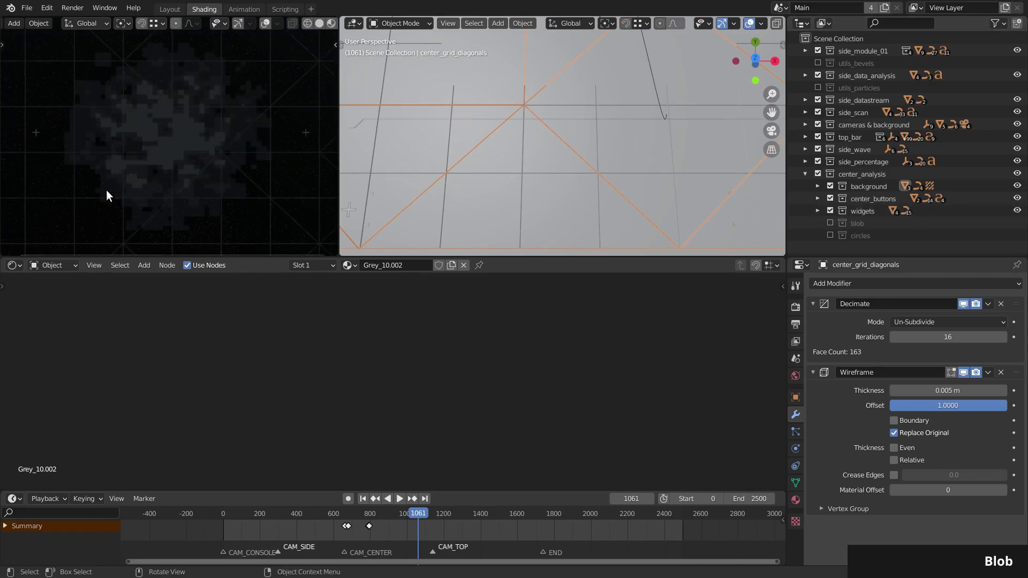
scroll(535, 191, "up", 3)
mouse_move(535, 190)
middle_mouse_down()
mouse_move(550, 128)
mouse_move(529, 159)
mouse_move(516, 95)
middle_mouse_up()
scroll(516, 95, "down", 5)
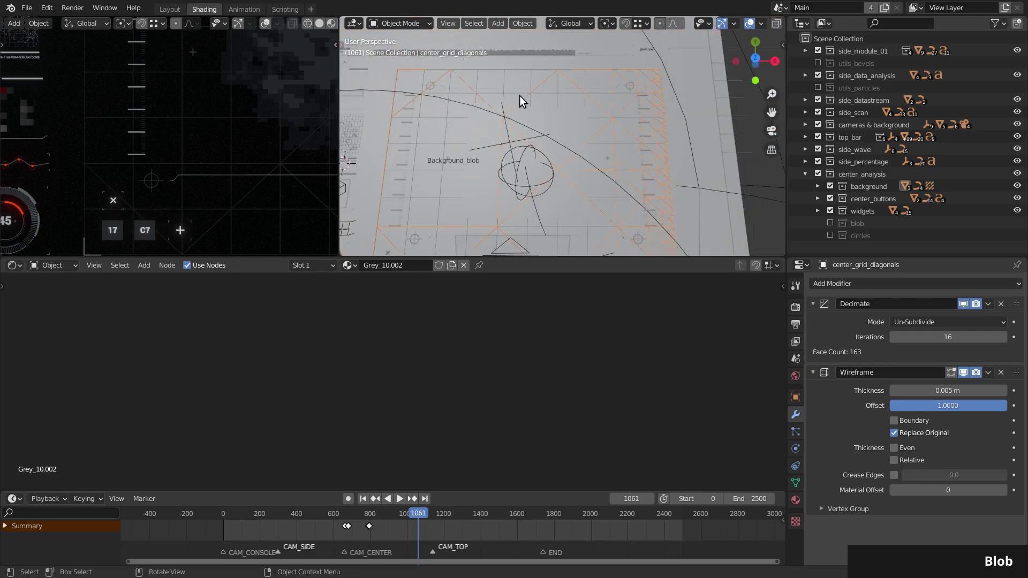
left_click(742, 210)
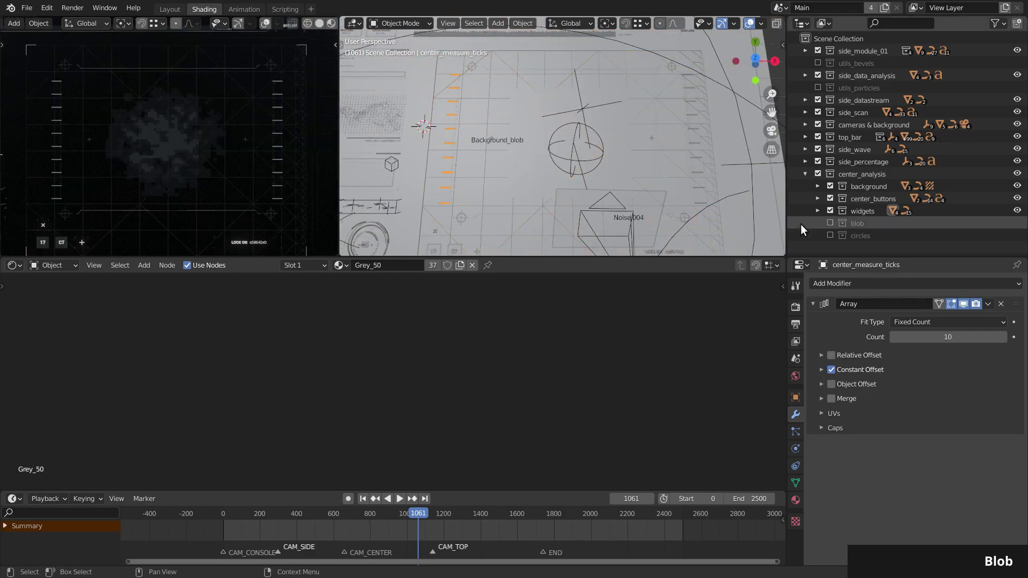
left_click(829, 223)
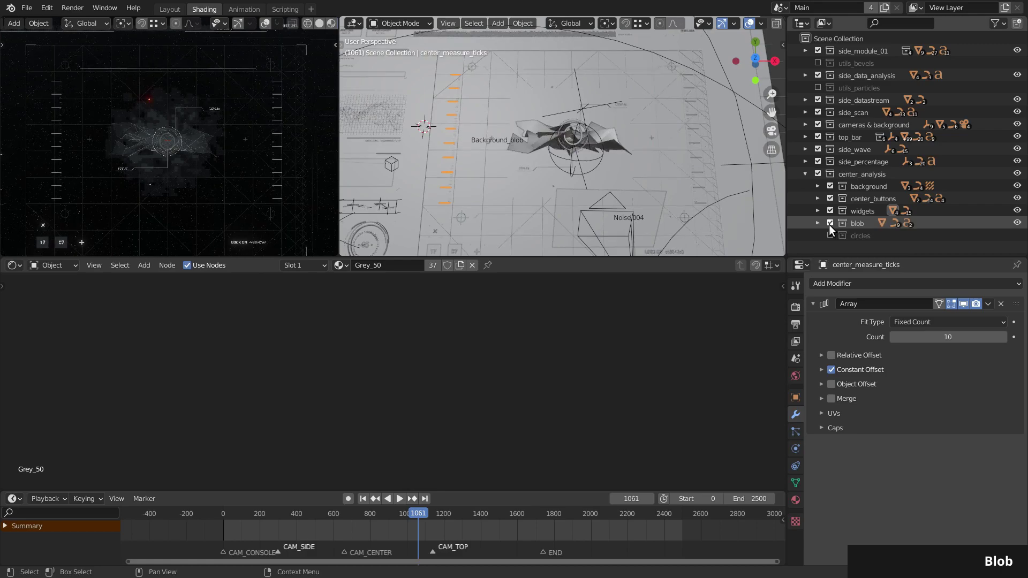
Select and frame the blob, then hide all five of its modifiers in the viewport.
left_click(601, 101)
key("KP_Decimal")
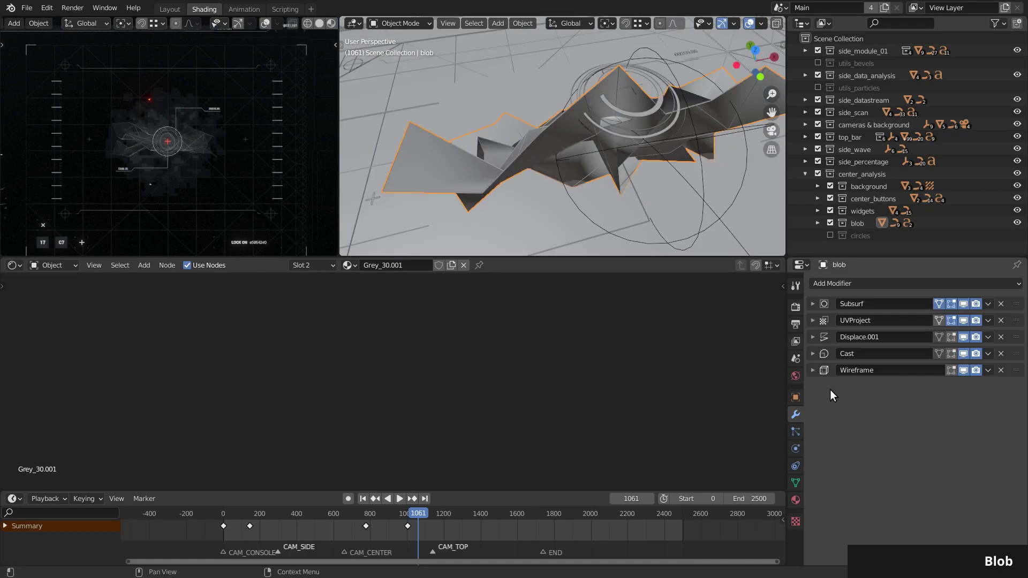
left_click_drag(963, 303, 948, 395)
middle_click_drag(565, 141, 658, 188)
Show Subsurf, UVProject and Displace.001 in the viewport again and expand the UVProject and Displace.001 panels.
left_click(963, 304)
left_click(962, 320)
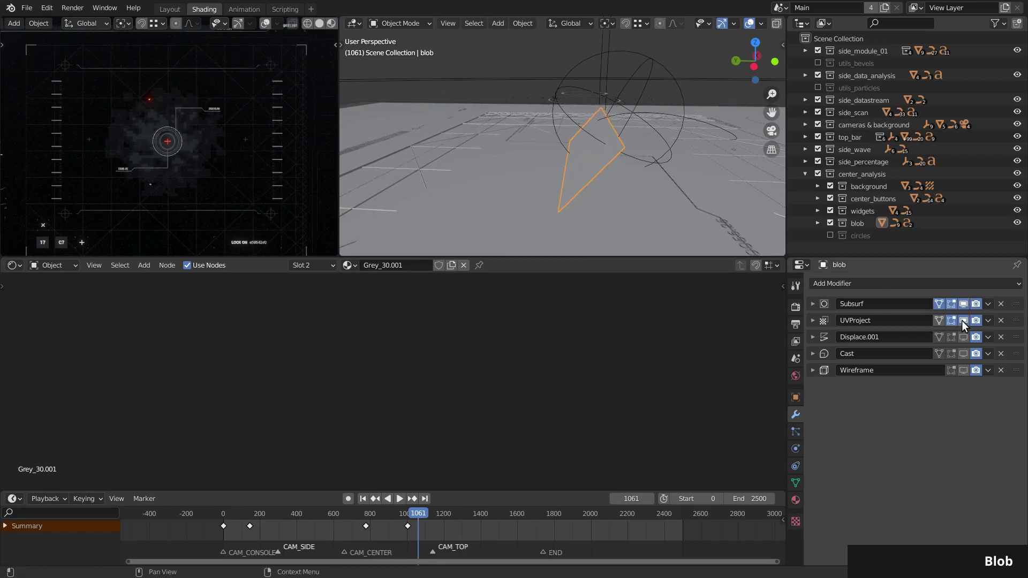
left_click(965, 338)
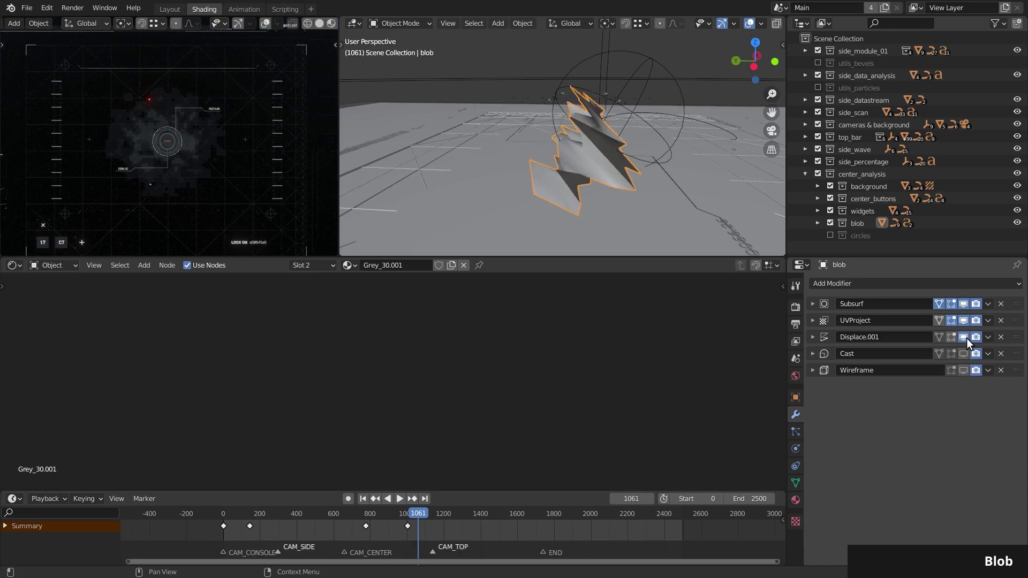
left_click(812, 320)
left_click(812, 444)
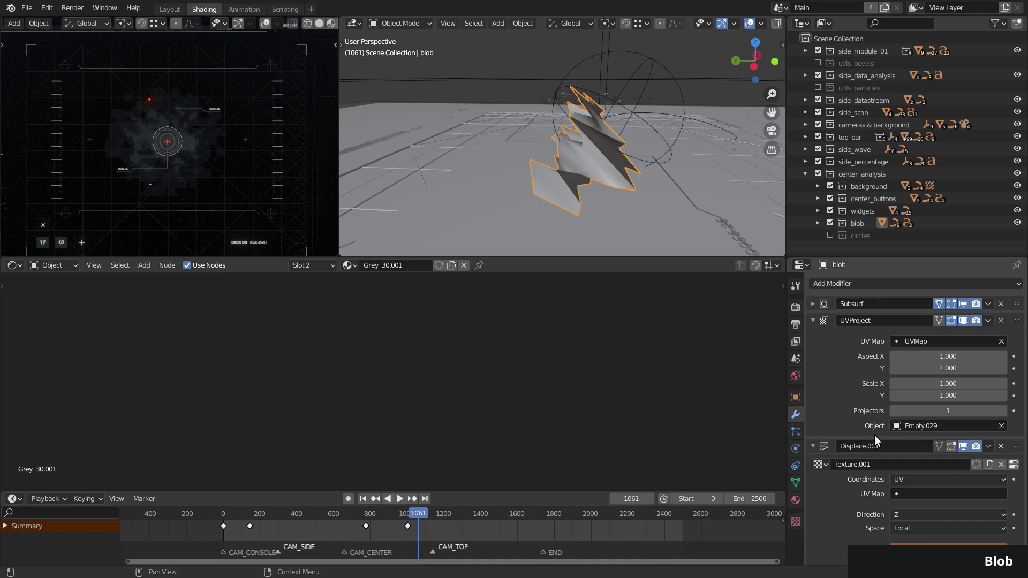
scroll(856, 385, "down", 2)
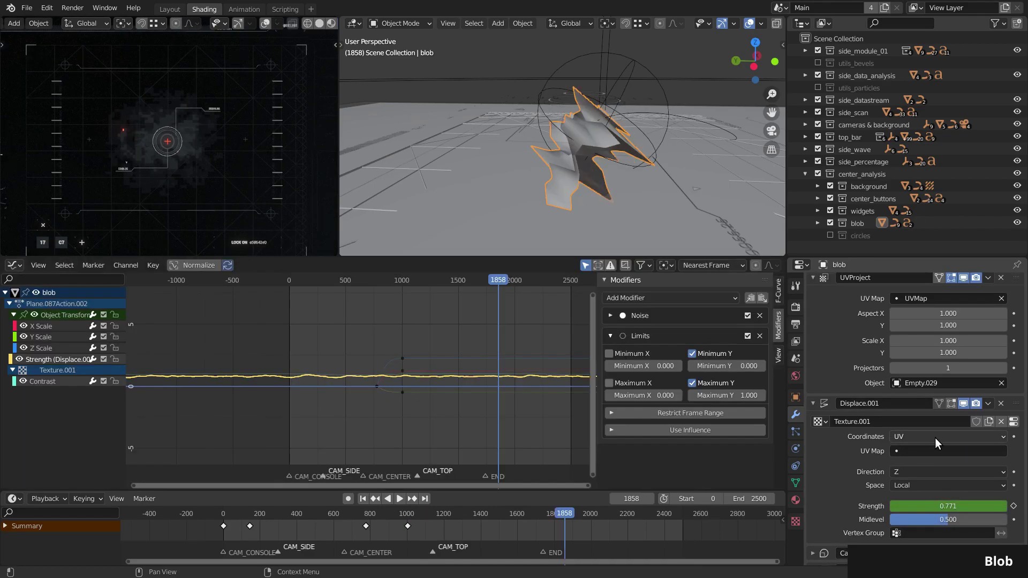
scroll(934, 438, "up", 2)
scroll(547, 99, "down", 2)
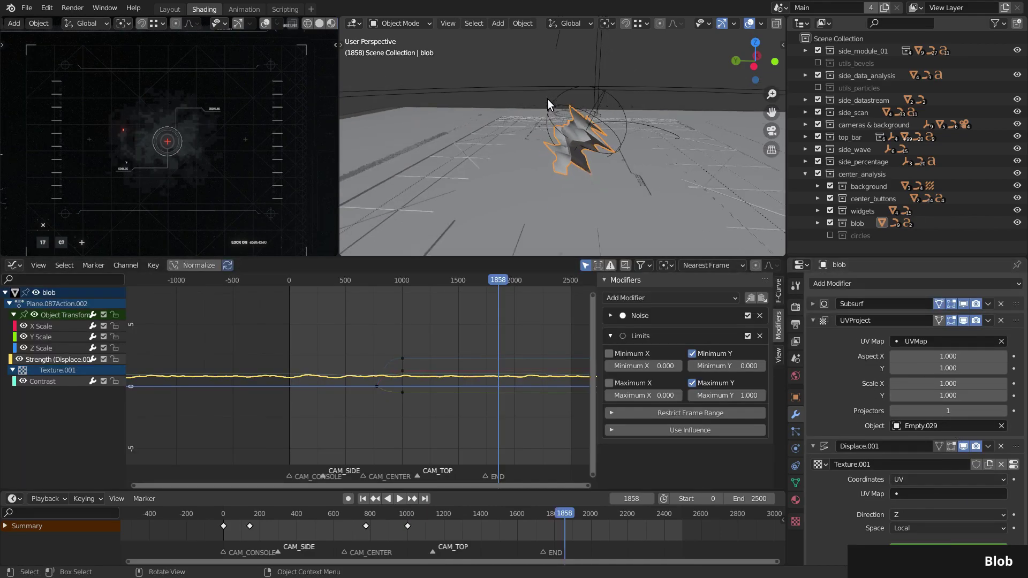
middle_click_drag(547, 98, 594, 98)
Move the Empty.029 projector empty slightly down onto the blob.
left_click(581, 88)
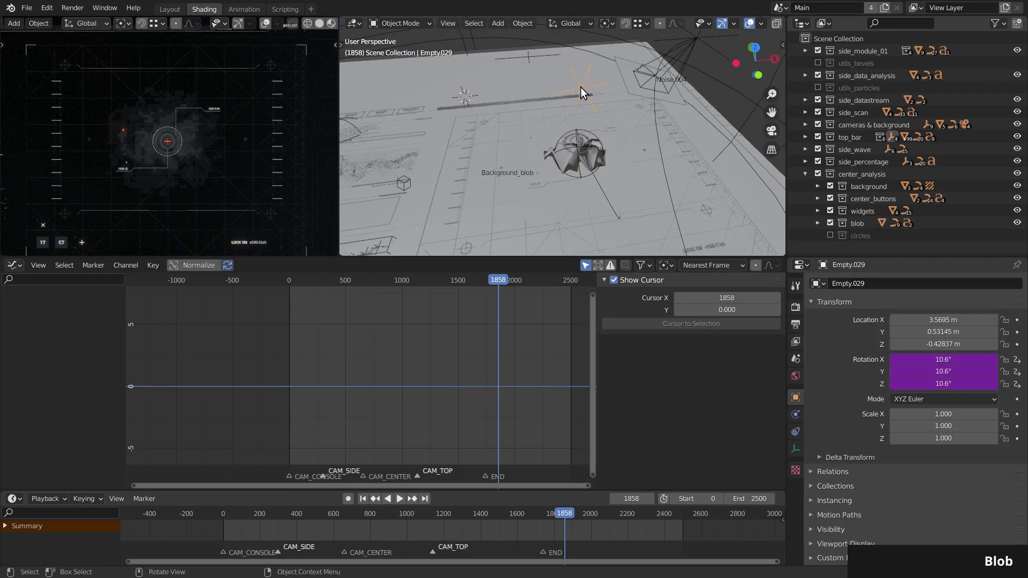
key("g")
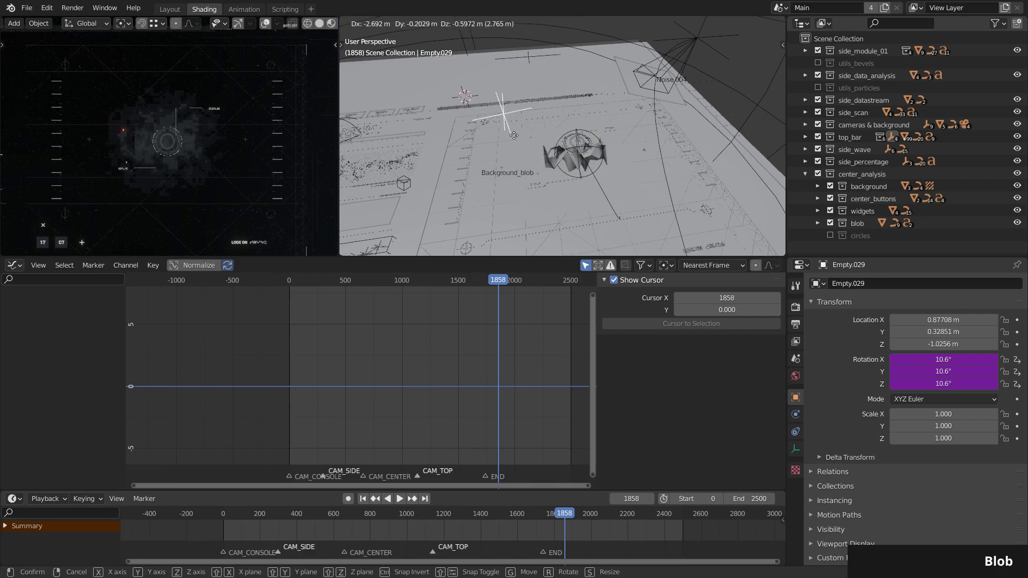
left_click(591, 104)
Read Empty.029's frame/10000 X and Y rotation drivers unchanged, then scrub back to frame 285.
left_click(984, 357)
key("Return")
left_click(956, 371)
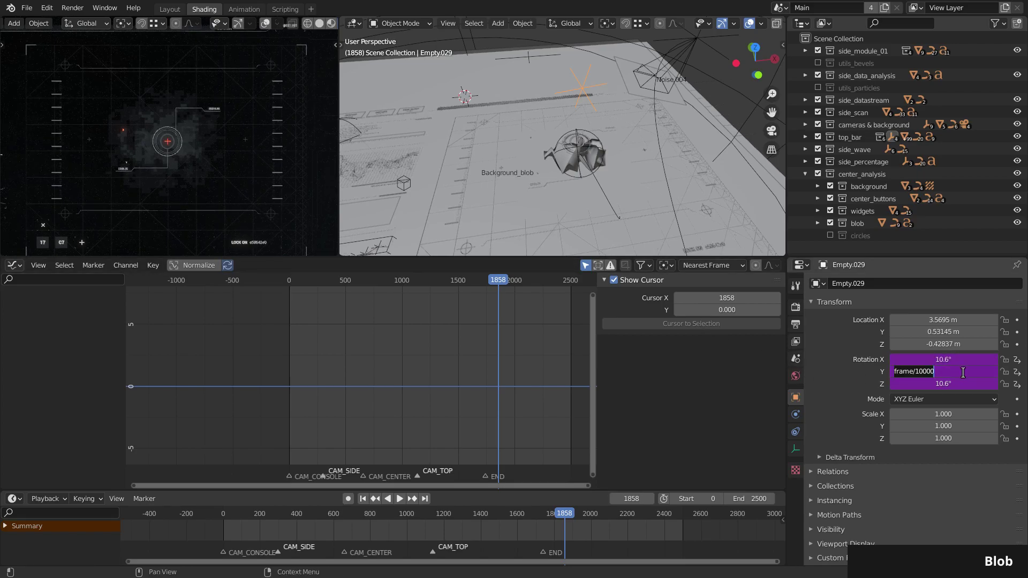
key("Return")
left_click_drag(498, 280, 338, 264)
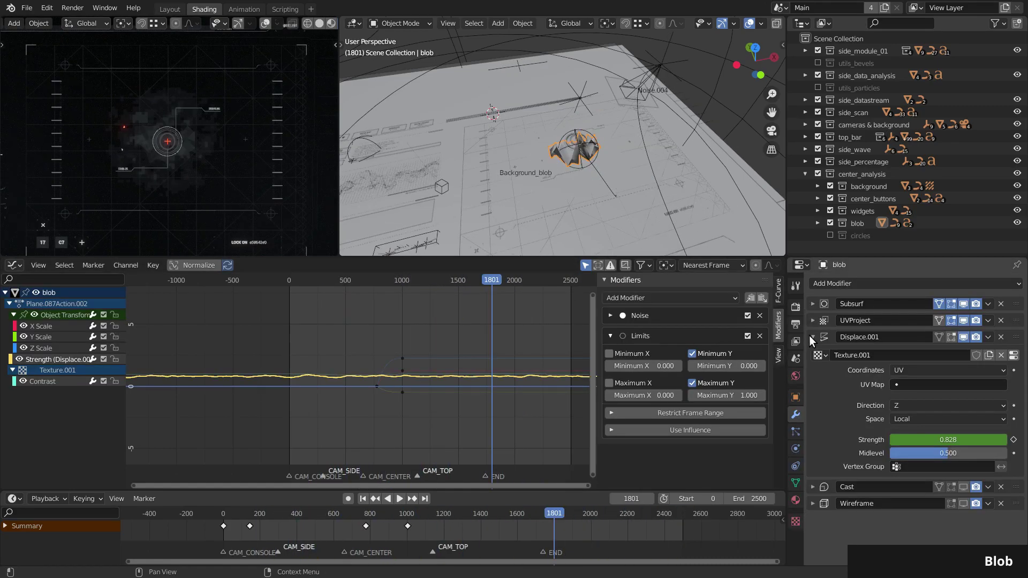
Collapse Displace.001, expand the Cast modifier, and show its effect in the viewport.
left_click(810, 336)
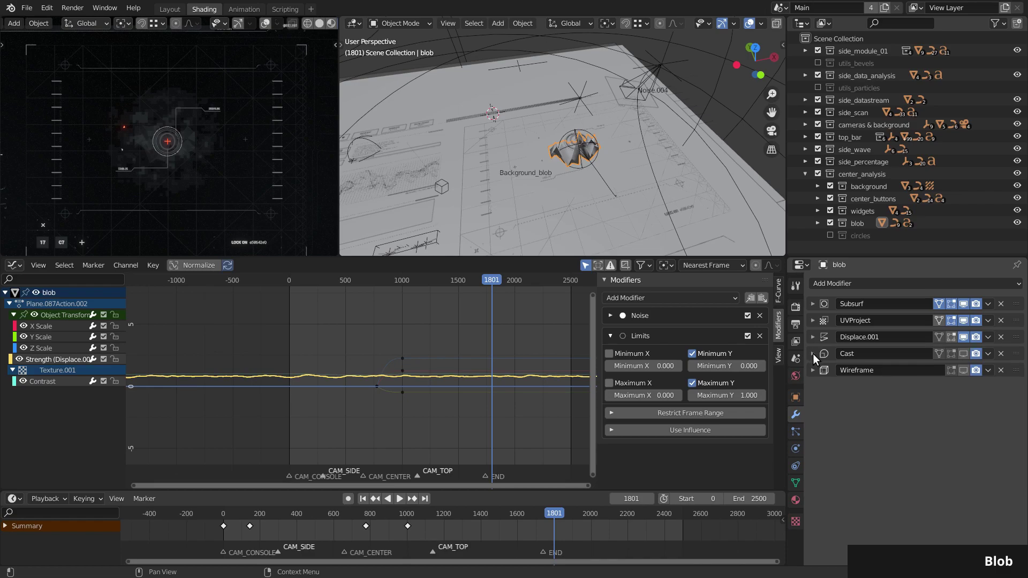
left_click(813, 353)
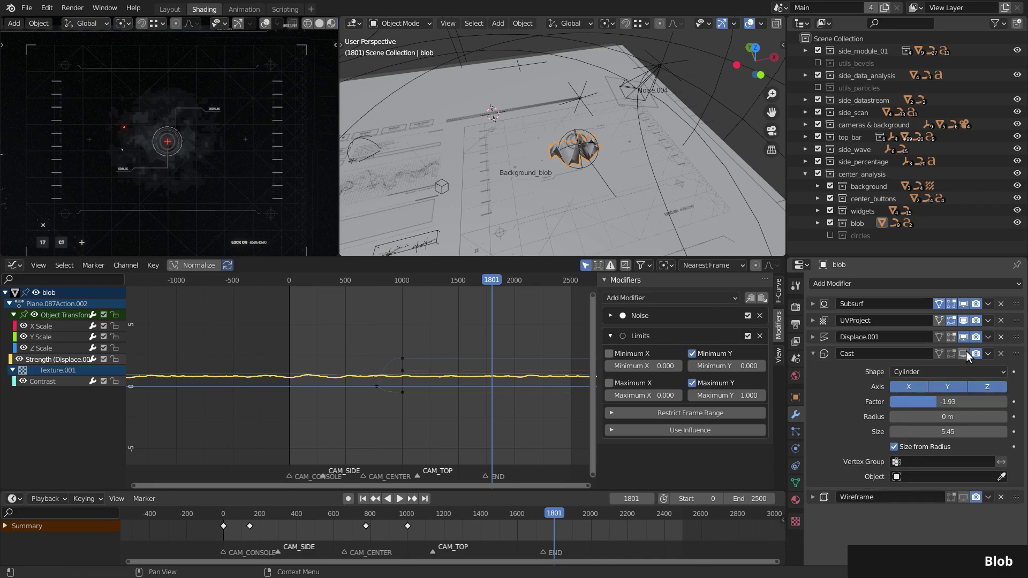
left_click(964, 354)
scroll(627, 144, "up", 4)
middle_click_drag(627, 143, 651, 150)
Turn on the Wireframe modifier's viewport display, toggle it to compare, and show the Grey_30.001 material nodes.
left_click(811, 352)
left_click(812, 370)
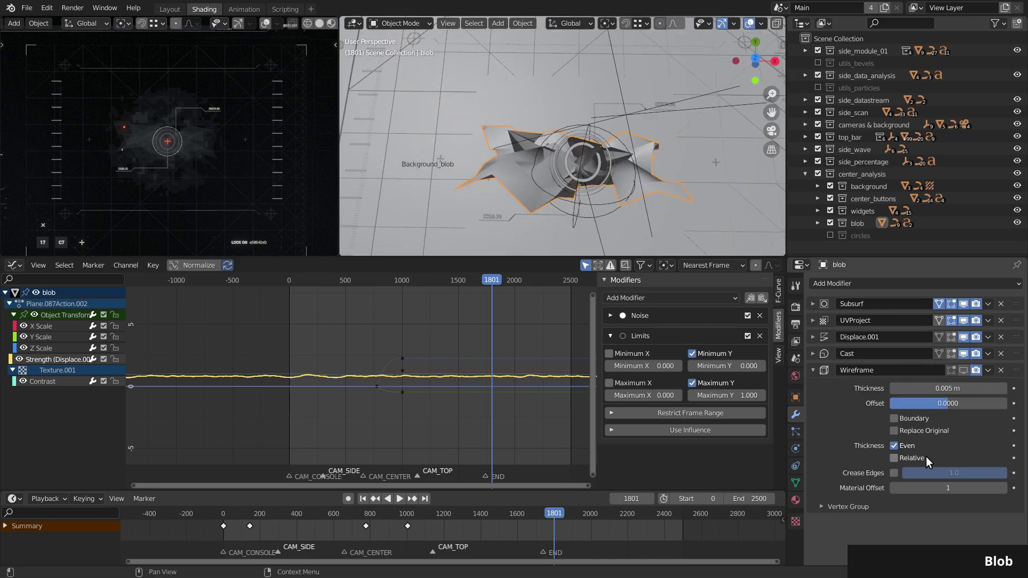
left_click(962, 370)
scroll(557, 192, "up", 1)
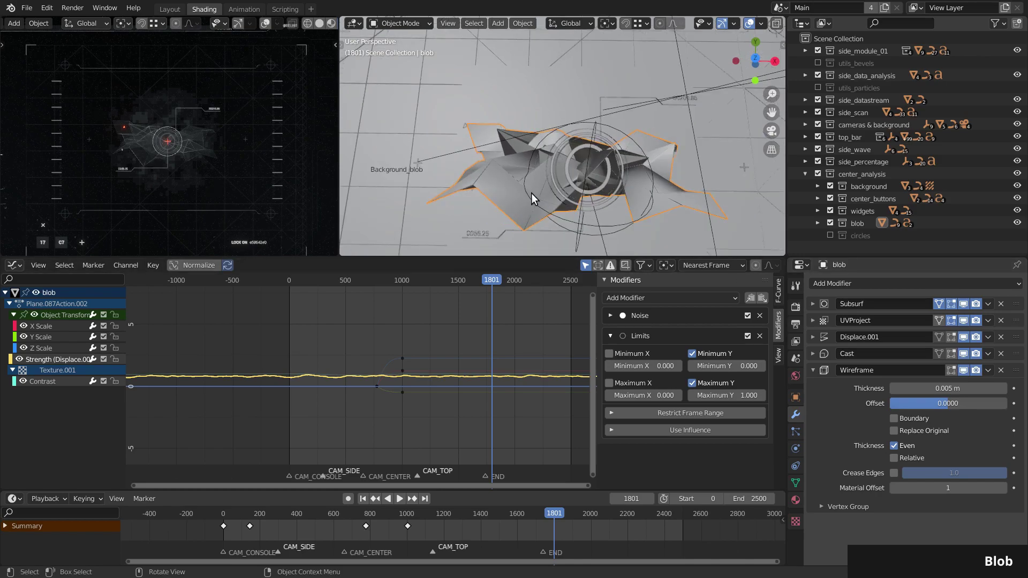
left_click(964, 369)
left_click(963, 369)
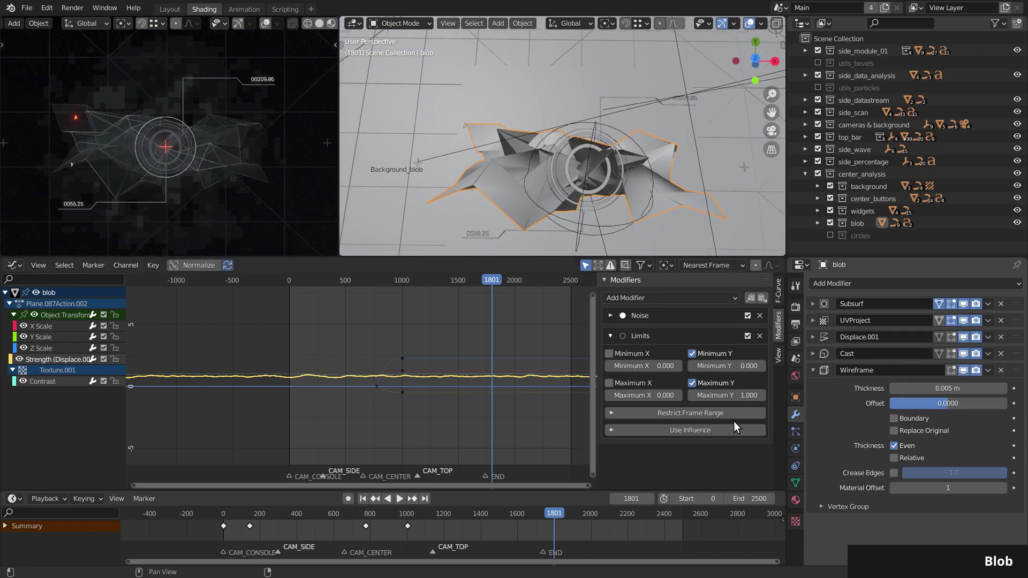
key("shift+F3")
Switch slot 1 to the Grey_20.003 material and delete the unused left Emission node.
scroll(480, 371, "up", 2)
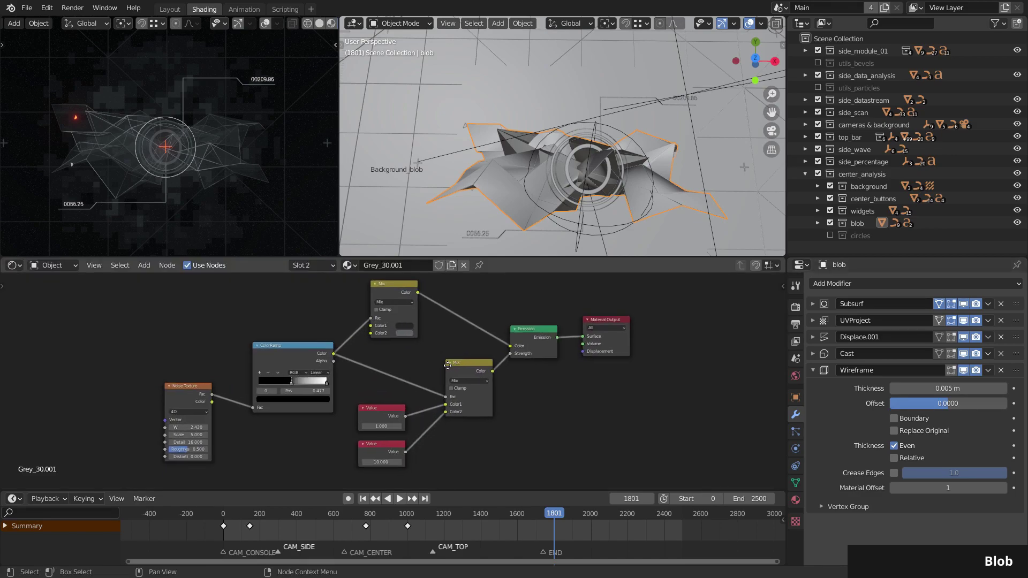
left_click(323, 268)
left_click(313, 292)
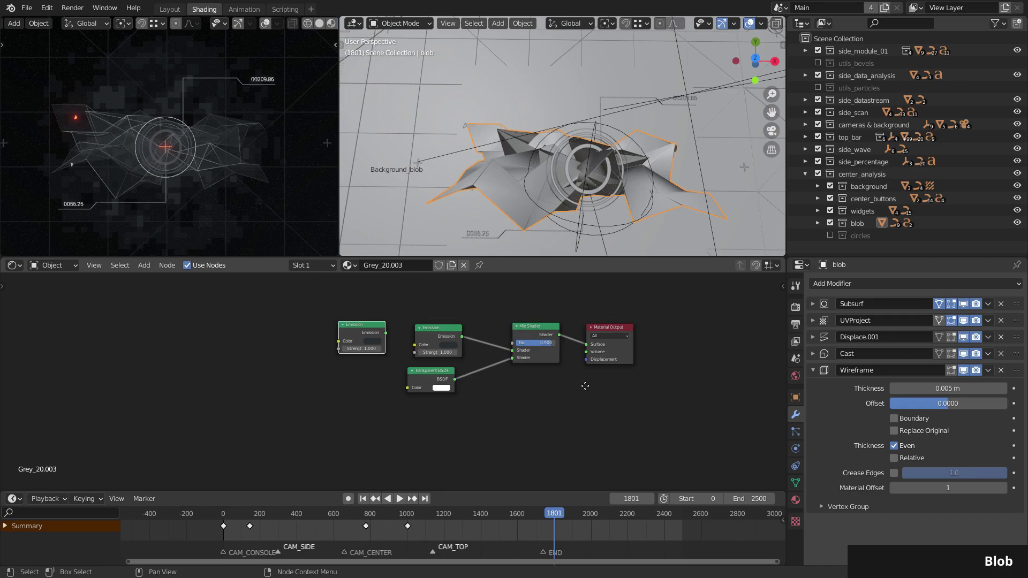
middle_click_drag(362, 350, 324, 362)
key("Delete")
left_click_drag(389, 390, 398, 390)
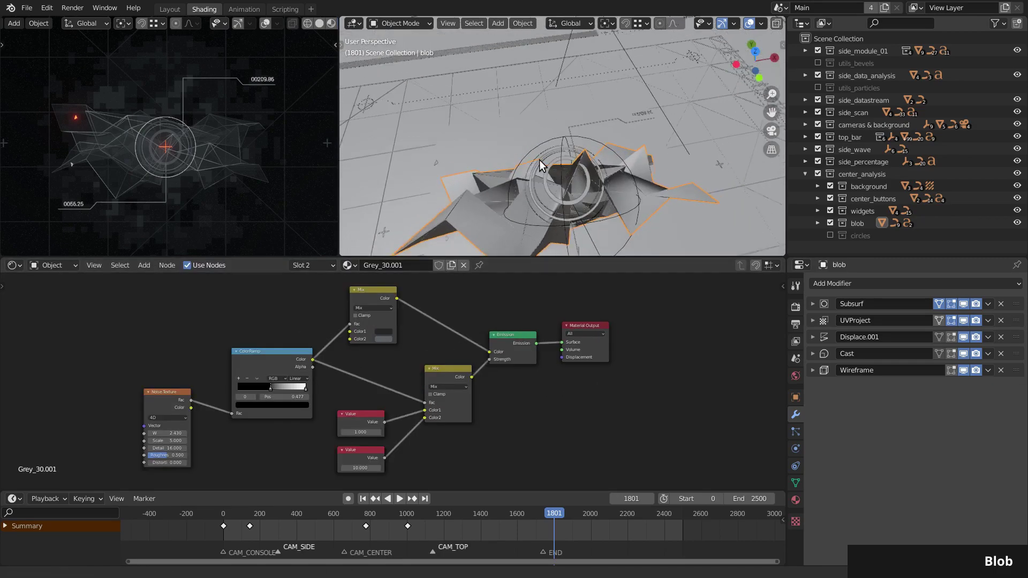
Select the crosshair rings and Background_blob, then enter Edit Mode on center_crosshair.002.
scroll(537, 155, "up", 5)
mouse_move(536, 165)
middle_mouse_down()
mouse_move(538, 133)
mouse_move(558, 143)
mouse_move(540, 150)
middle_mouse_up()
scroll(522, 146, "up", 2)
left_click(481, 144)
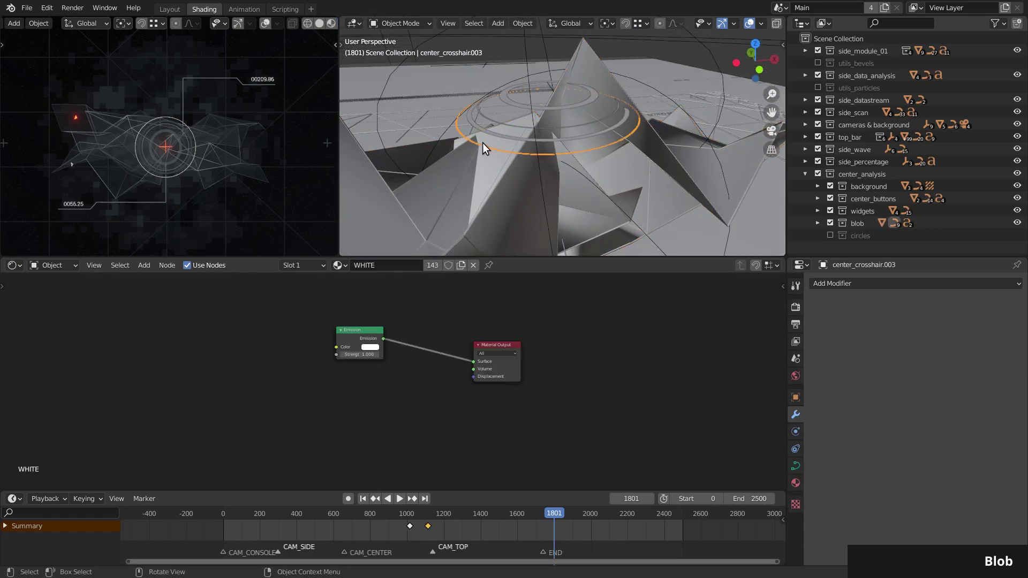
left_click(496, 133)
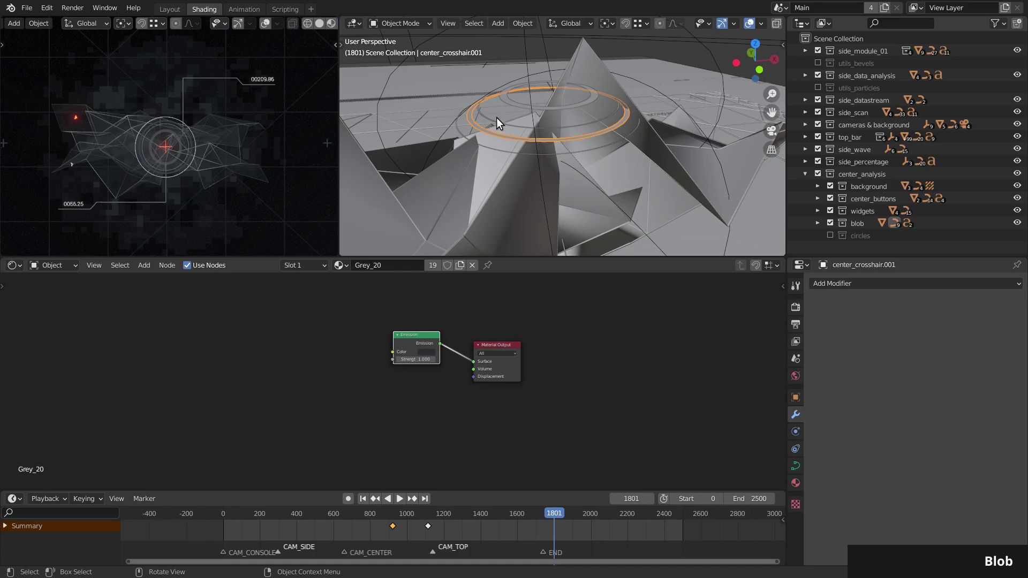
left_click(496, 117)
left_click(491, 120)
key("Tab")
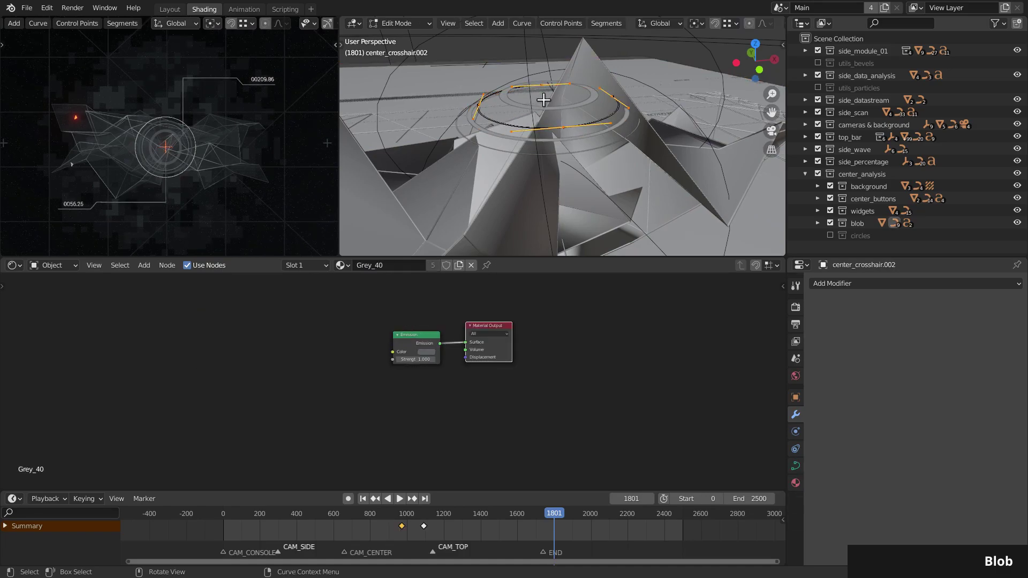
middle_click_drag(542, 101, 530, 144)
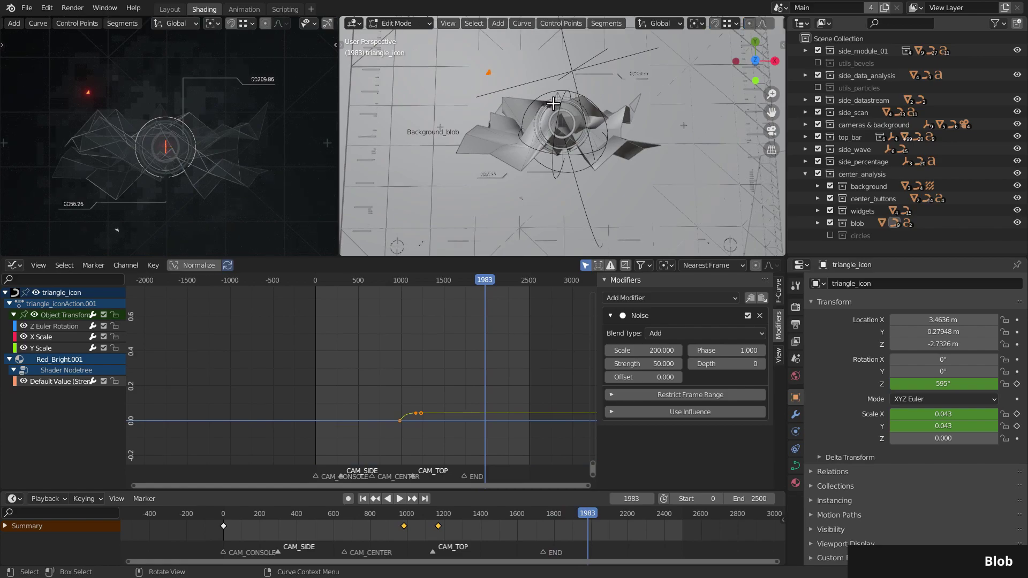
Return to Object Mode, restore the keyed 595° Z rotation, and scrub to frame 1095.
middle_click_drag(553, 103, 570, 131)
key("Tab")
middle_click_drag(542, 162, 555, 103)
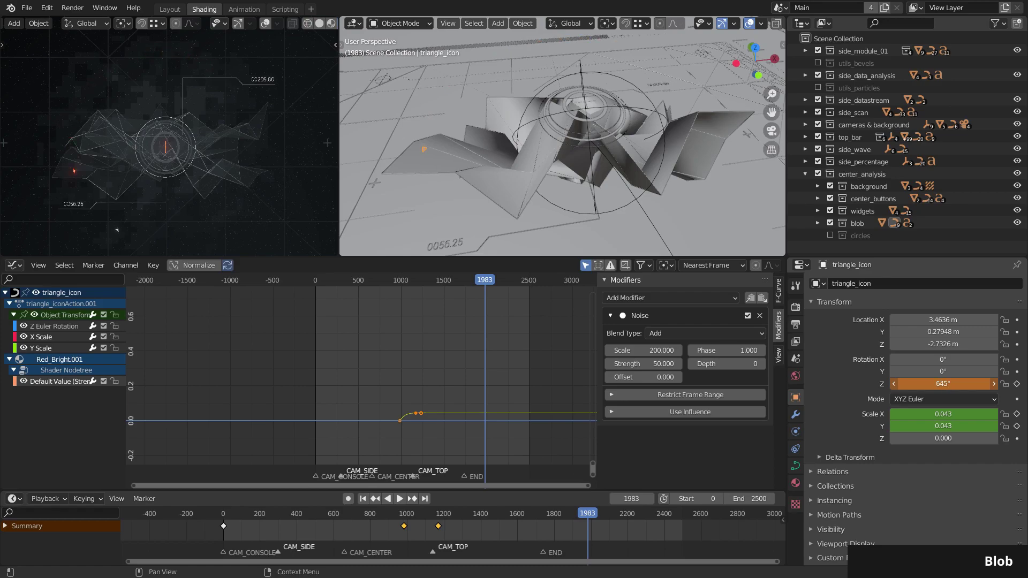
key("ctrl+z")
middle_click_drag(548, 158, 541, 191)
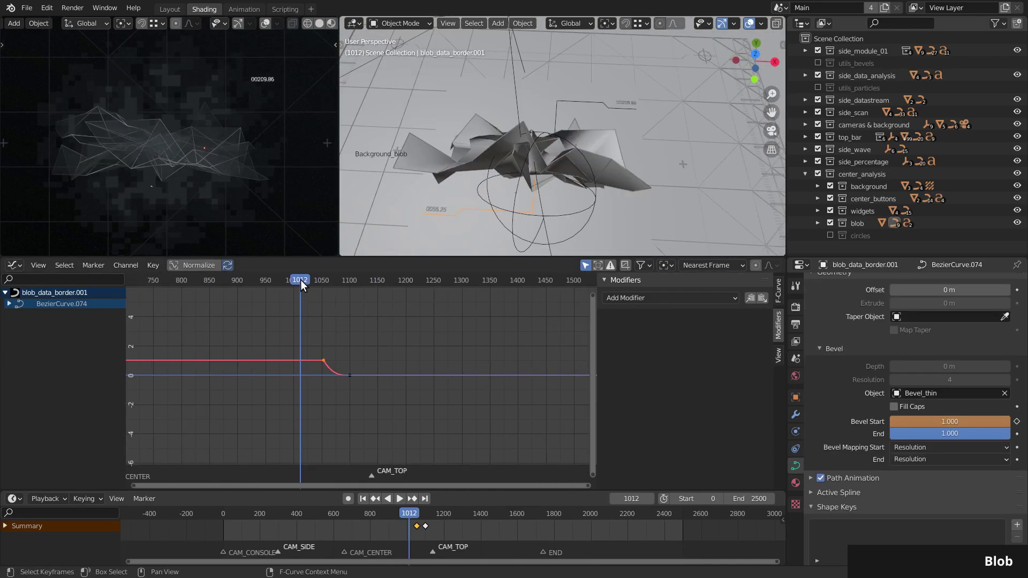
left_click_drag(300, 280, 346, 291)
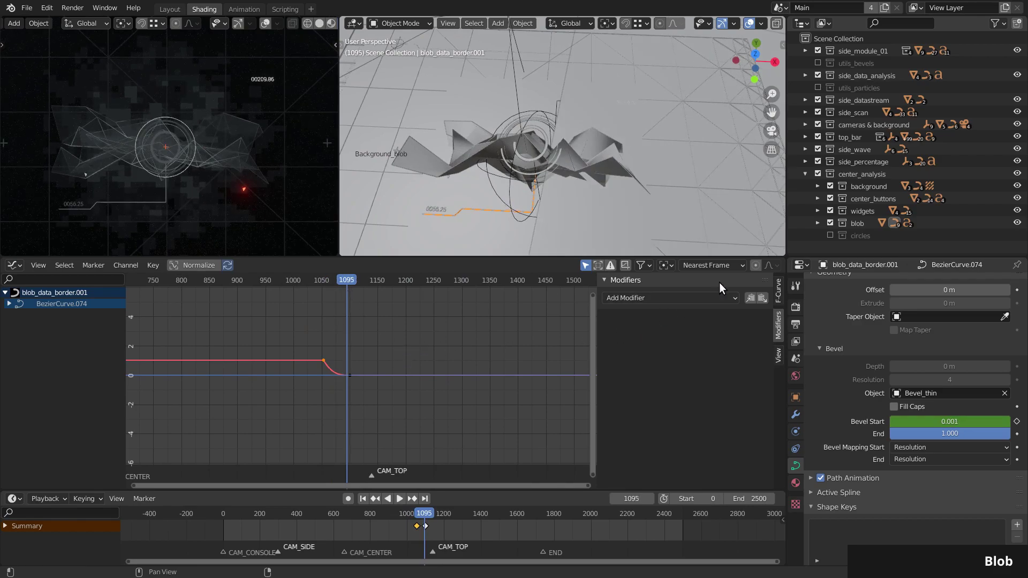
Show the circles collection, select the orange dots ring, and scrub to frame 1101.
left_click(830, 236)
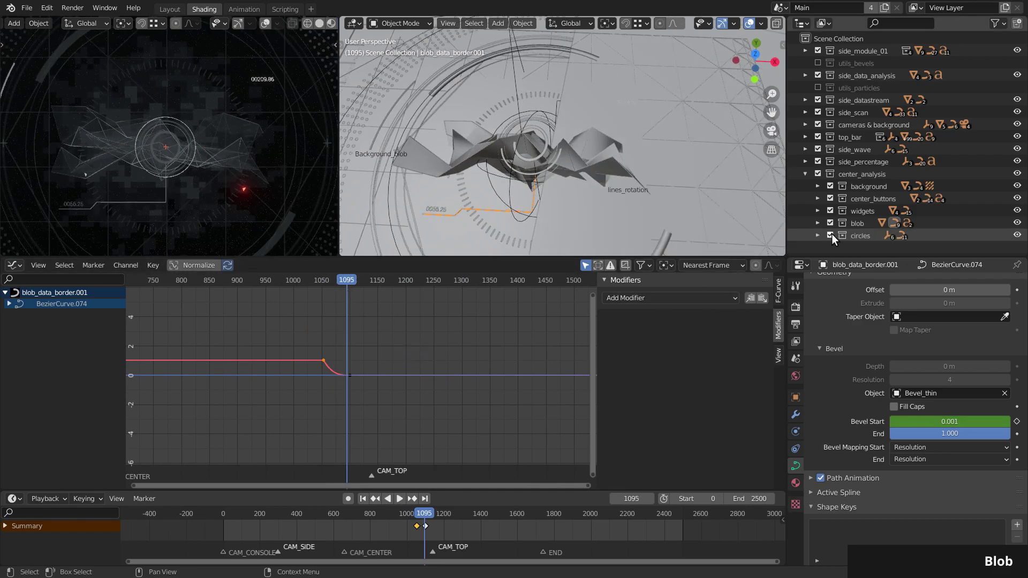
scroll(616, 123, "down", 3)
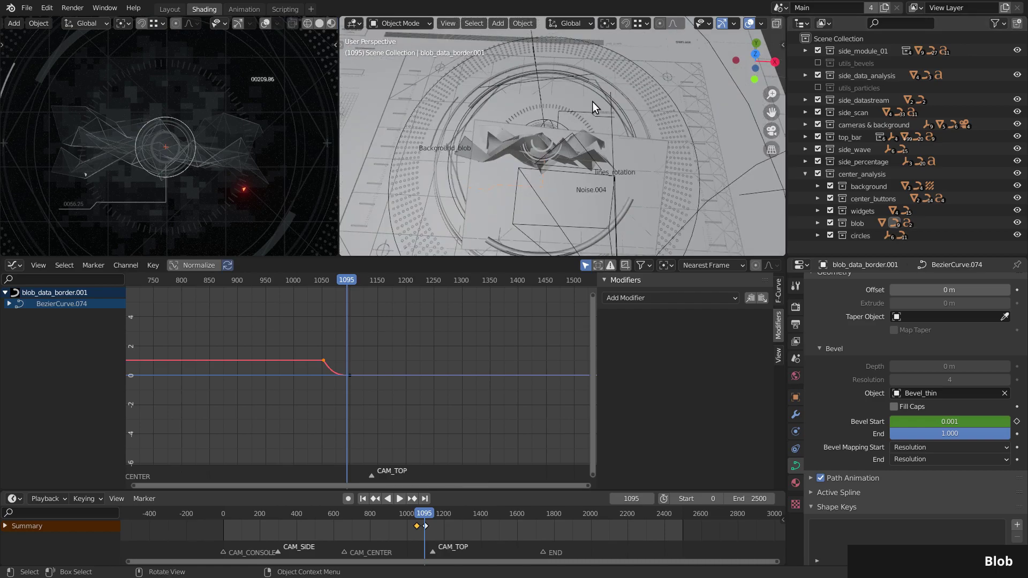
middle_click_drag(608, 83, 581, 134)
scroll(576, 144, "down", 2)
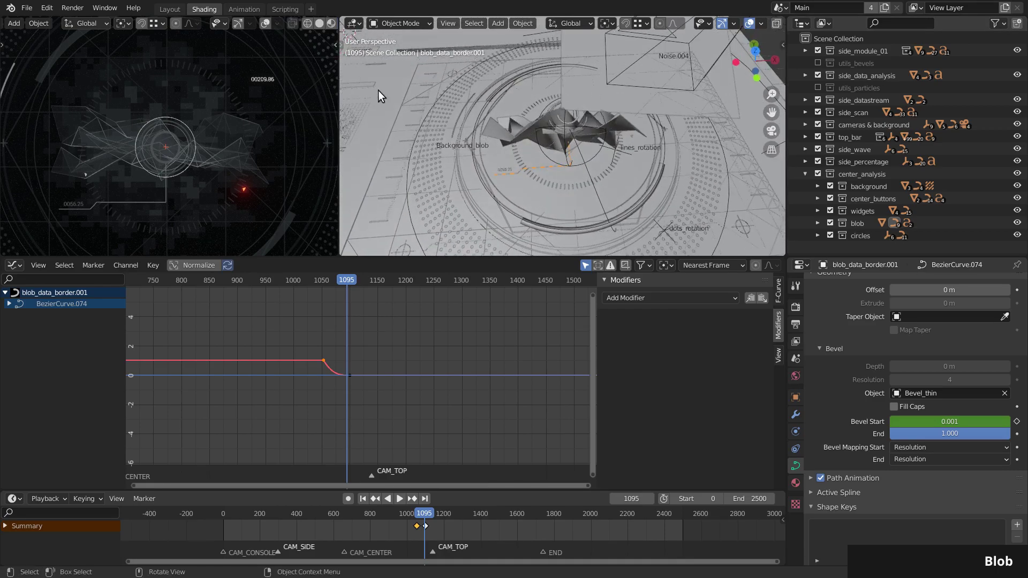
scroll(185, 79, "down", 2)
left_click(442, 213)
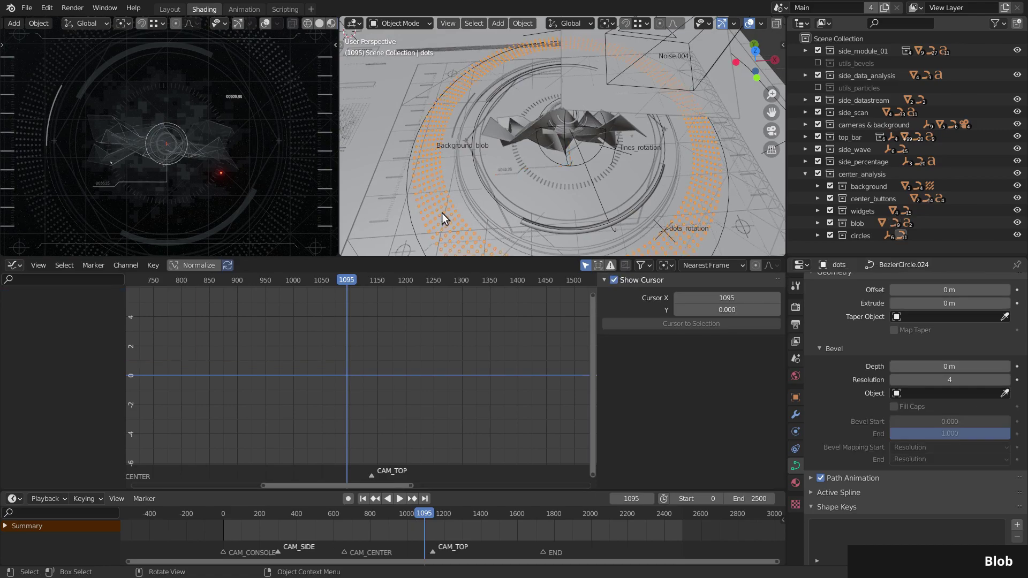
mouse_move(344, 284)
left_mouse_down()
mouse_move(332, 287)
mouse_move(350, 290)
left_mouse_up()
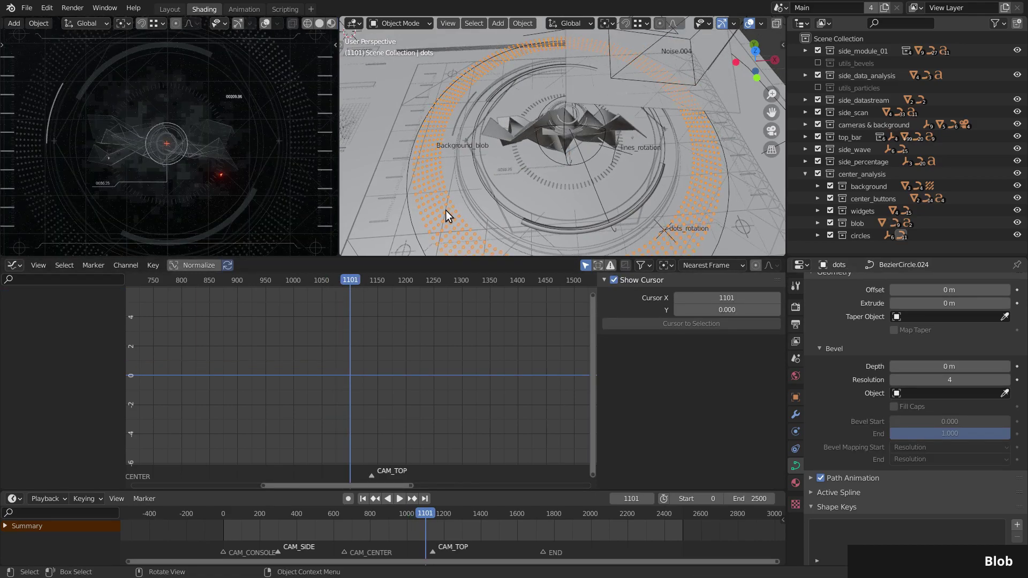
Inspect the dots curve's points in Edit Mode, then select dots_circle and start moving it.
key("Tab")
middle_click_drag(681, 233, 665, 214, "shift")
scroll(665, 214, "up", 5)
scroll(624, 197, "up", 5)
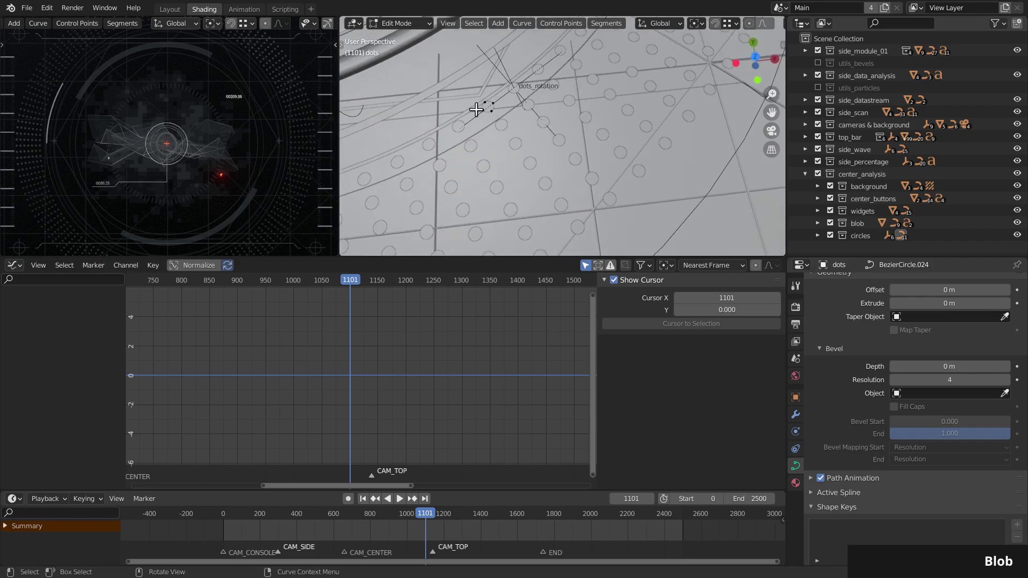
key("Tab")
scroll(529, 161, "down", 10)
left_click(497, 184)
key("g")
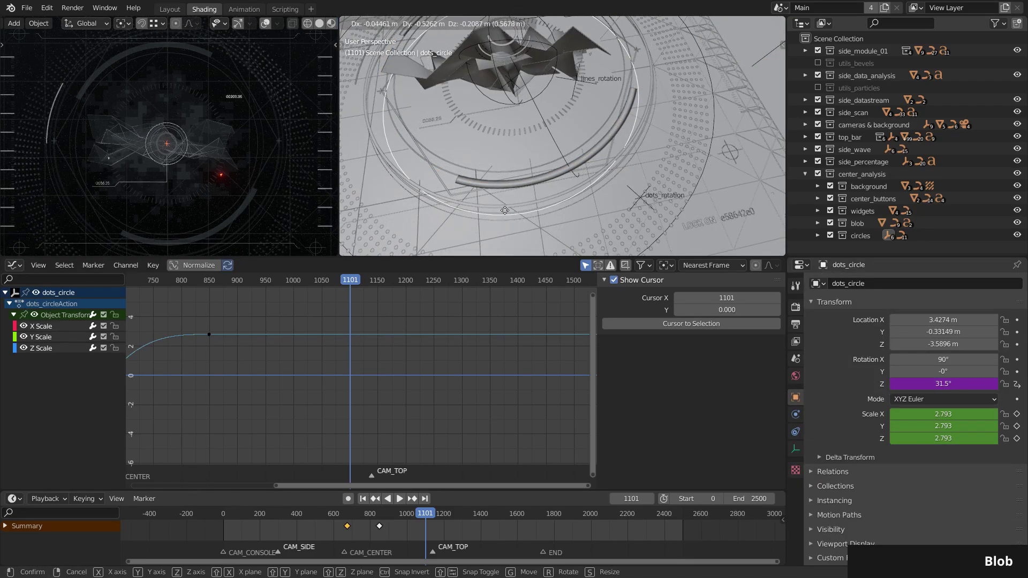
Place dots_circle, confirm its frame/2000 Z rotation driver, and preview playback in reverse.
left_click(505, 212)
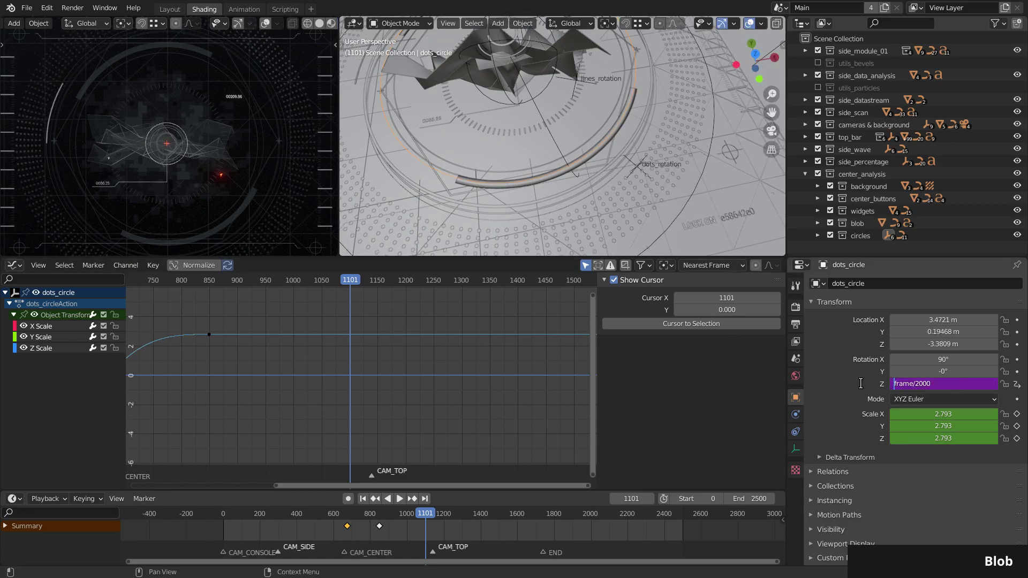
key("Return")
key("shift+ctrl+space")
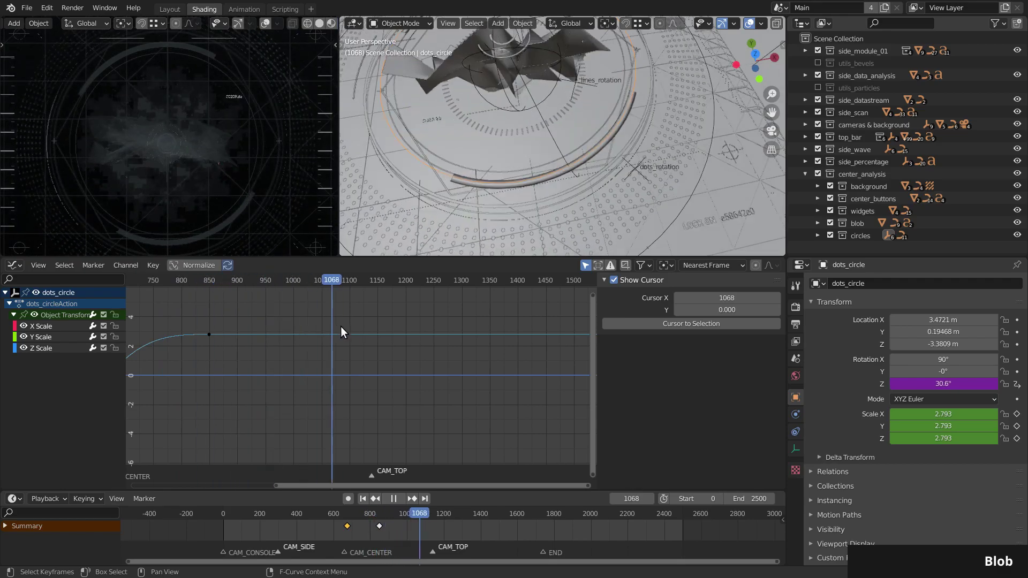
key("Escape")
Scrub and play back to frame 826, check dots_circle's transform, and orbit to near top view.
left_click(478, 183)
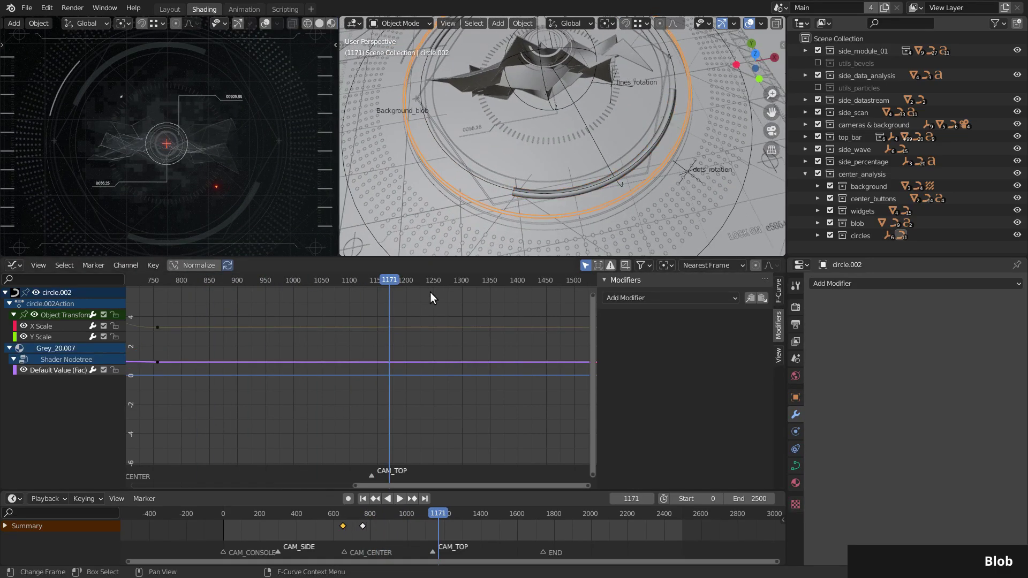
left_click_drag(430, 291, 360, 323)
key("space")
key("Escape")
left_click(796, 398)
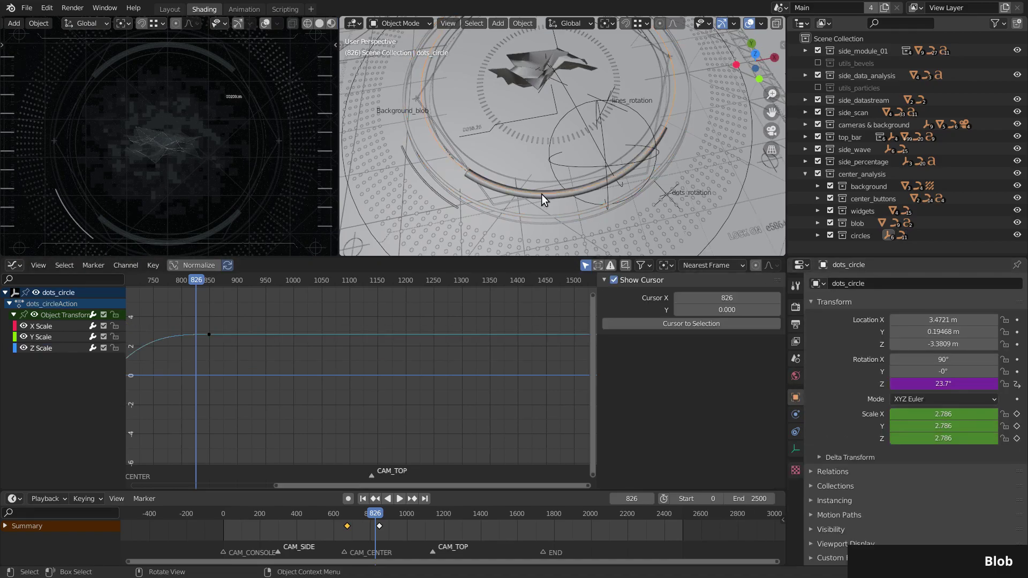
left_click(539, 194)
left_click(483, 184)
middle_click_drag(482, 184, 563, 198)
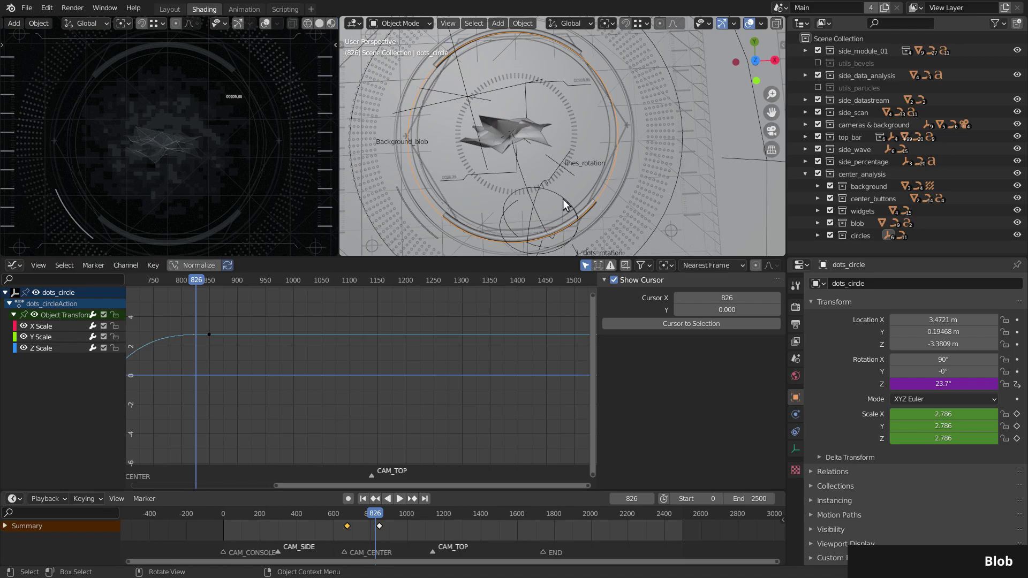